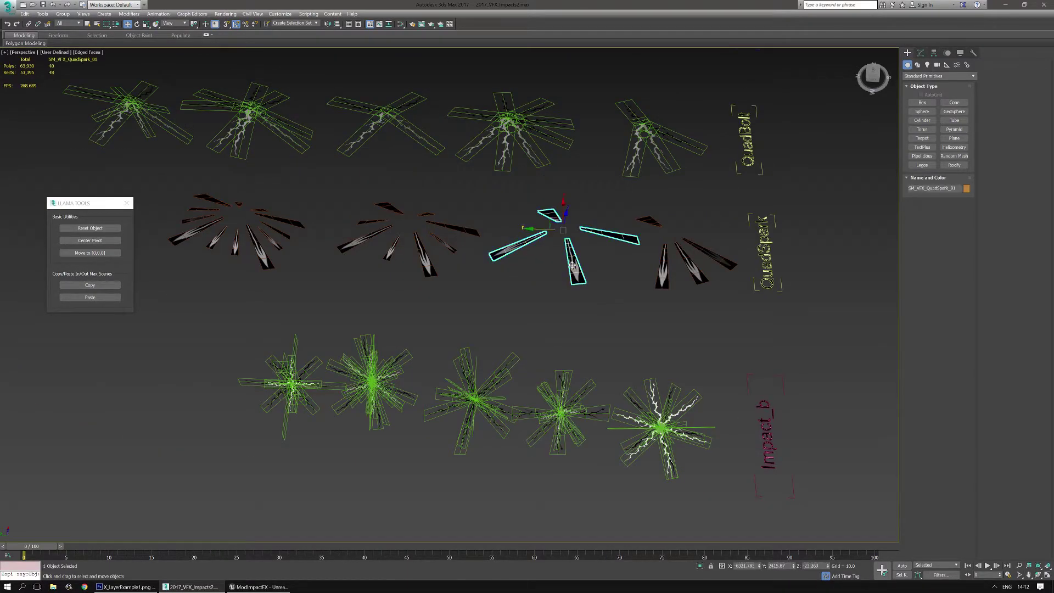
- Examine the four tapered blades of the selected QuadSpark mesh and the neighbouring impact meshes
scroll(572, 336, down, 6)
scroll(571, 329, up, 6)
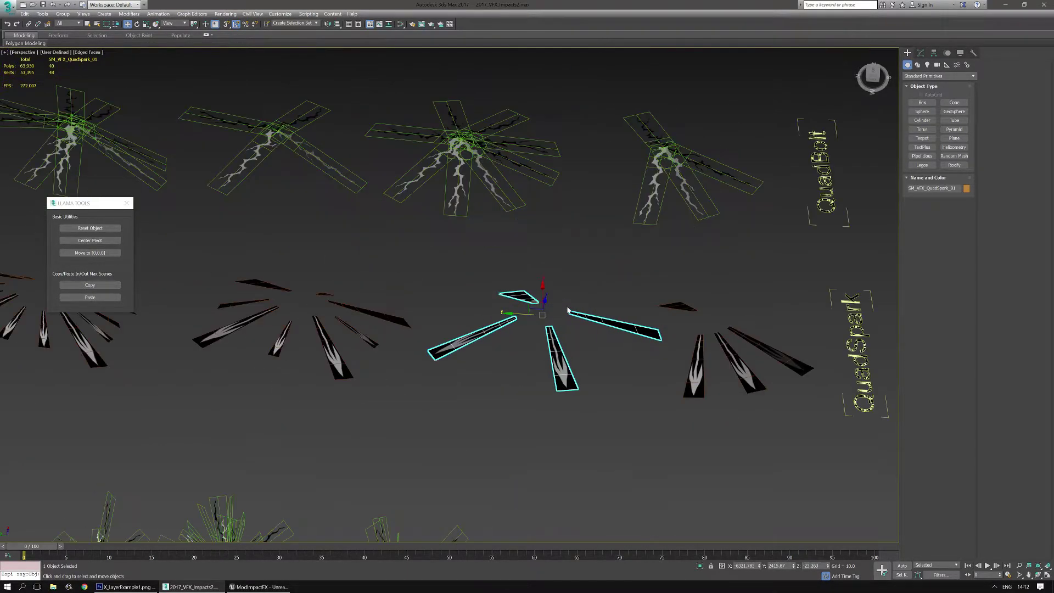
scroll(569, 310, down, 3)
scroll(568, 311, up, 10)
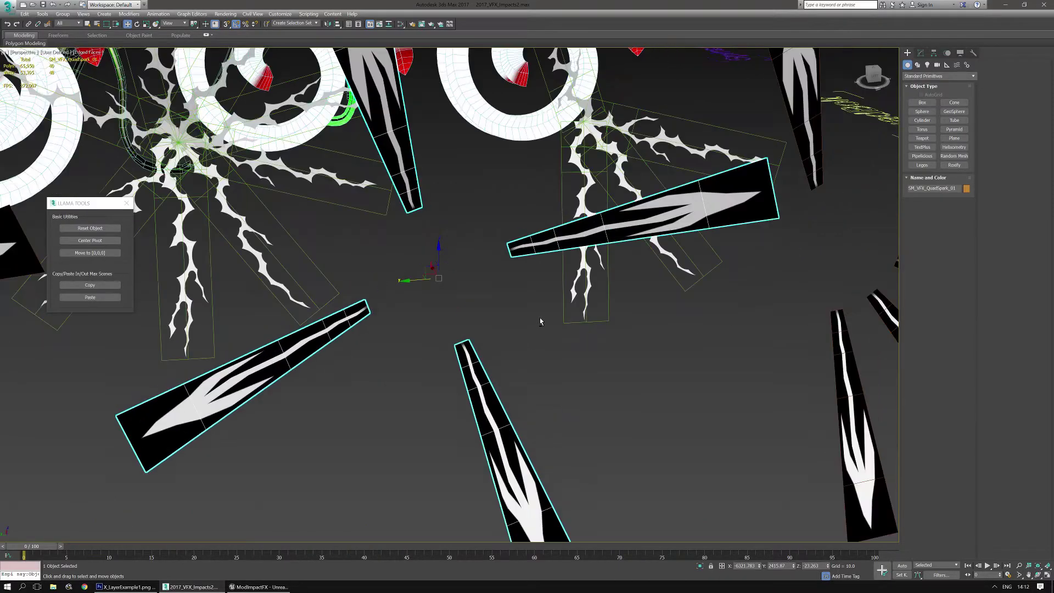
scroll(540, 318, down, 6)
scroll(465, 357, up, 3)
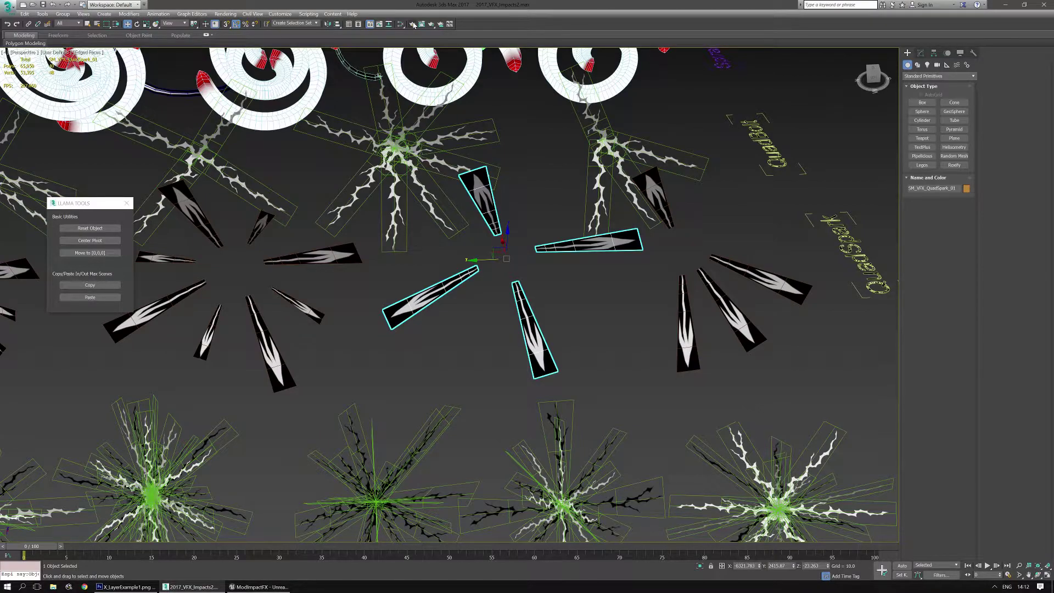
- In the Slate Material Editor, move the arrow bitmap node Map #133 above Map #125, then close the editor
click(413, 25)
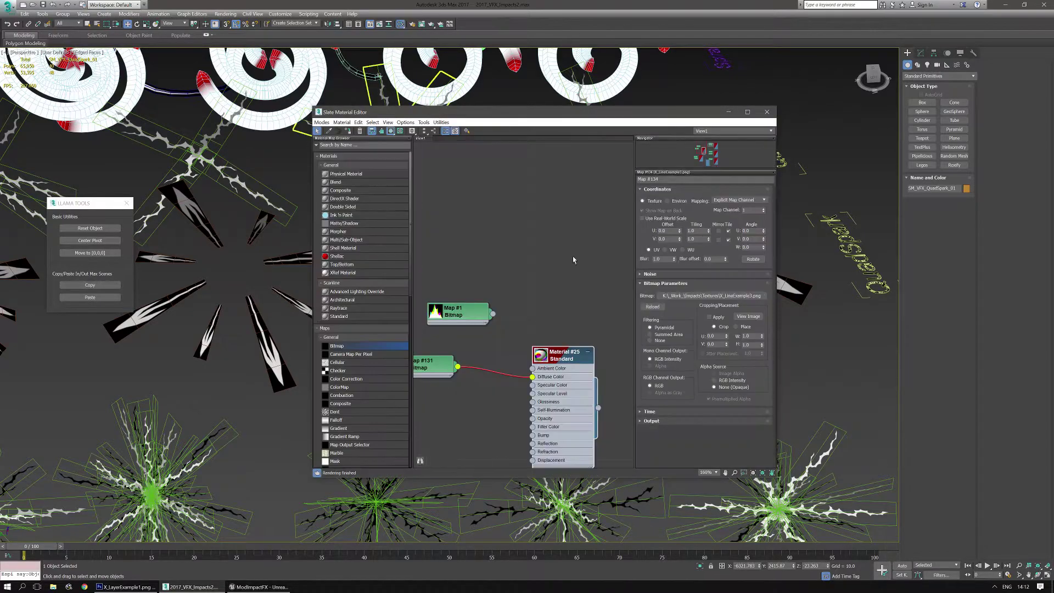
scroll(573, 260, down, 5)
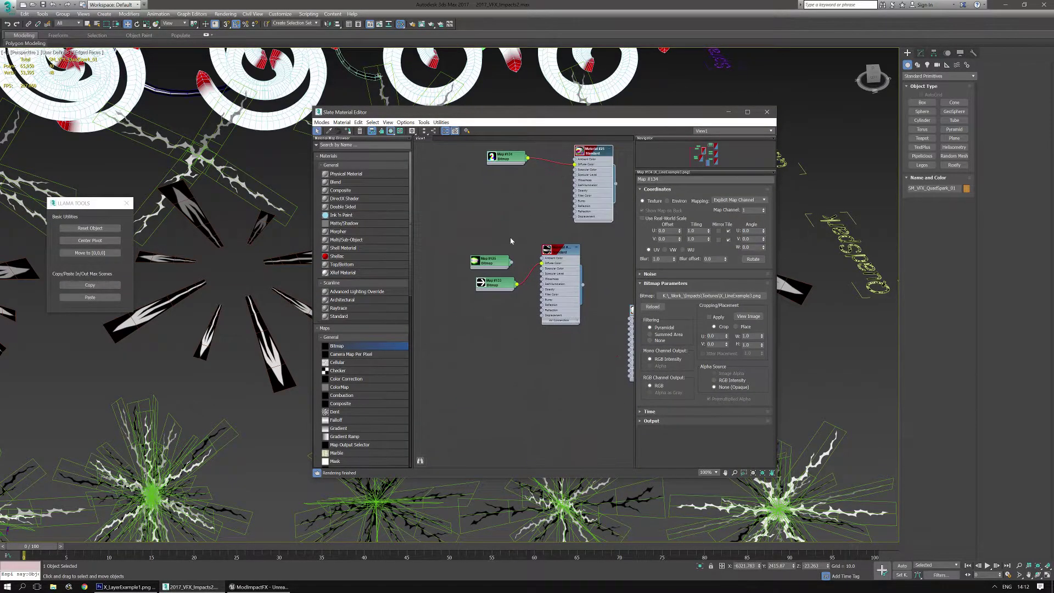
scroll(508, 259, up, 4)
middle_drag(556, 237, 517, 249)
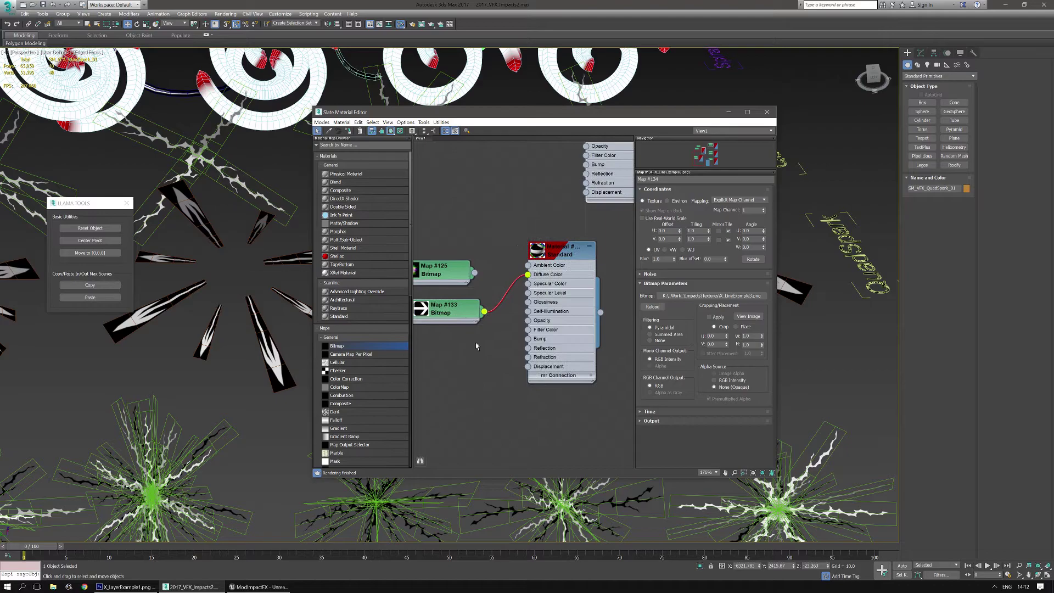
drag(456, 313, 484, 245)
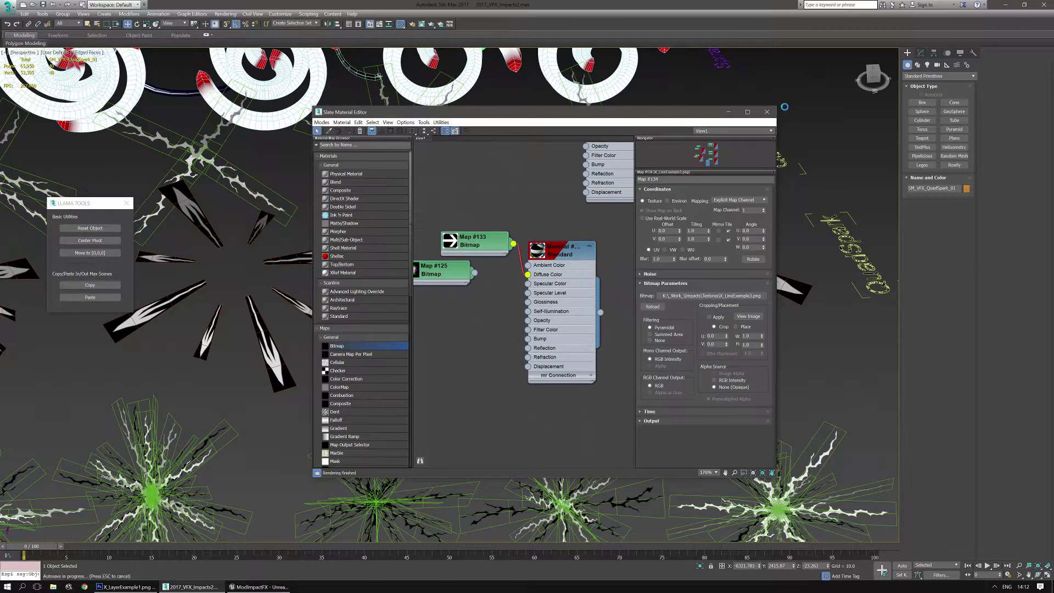
click(767, 112)
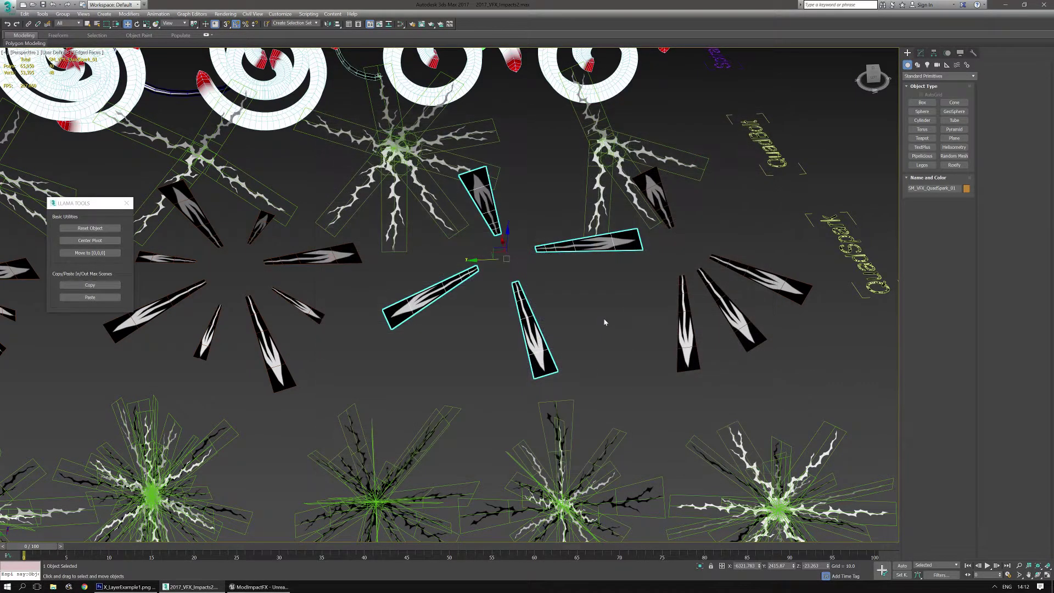
- Create a plane about 437 long and 127 wide between the QuadSpark row and the Impact_b row
scroll(604, 318, up, 5)
scroll(563, 339, down, 6)
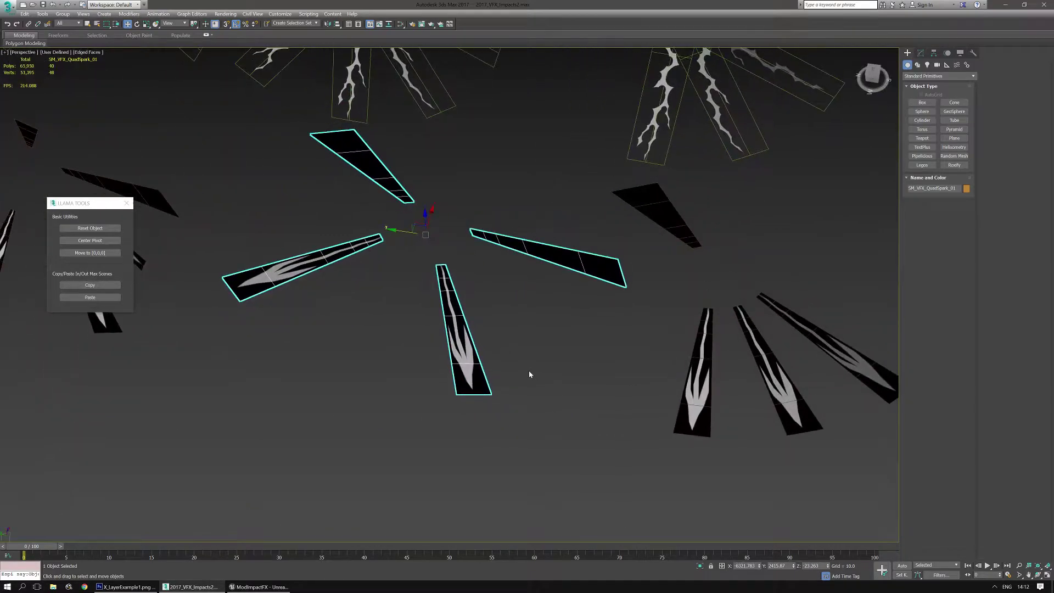
alt+middle_drag(756, 350, 752, 333)
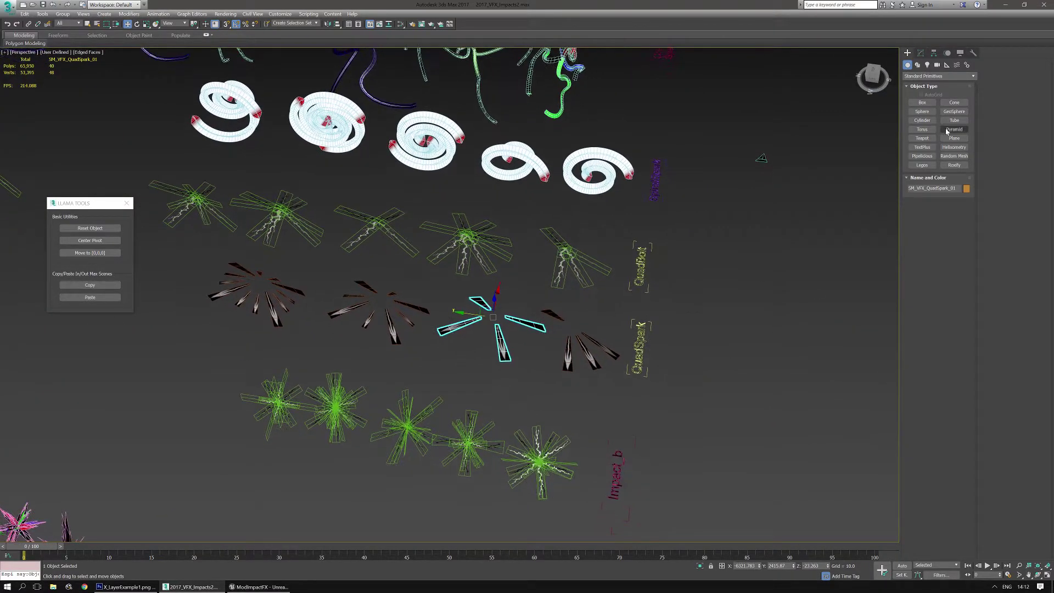
click(954, 138)
scroll(536, 365, up, 2)
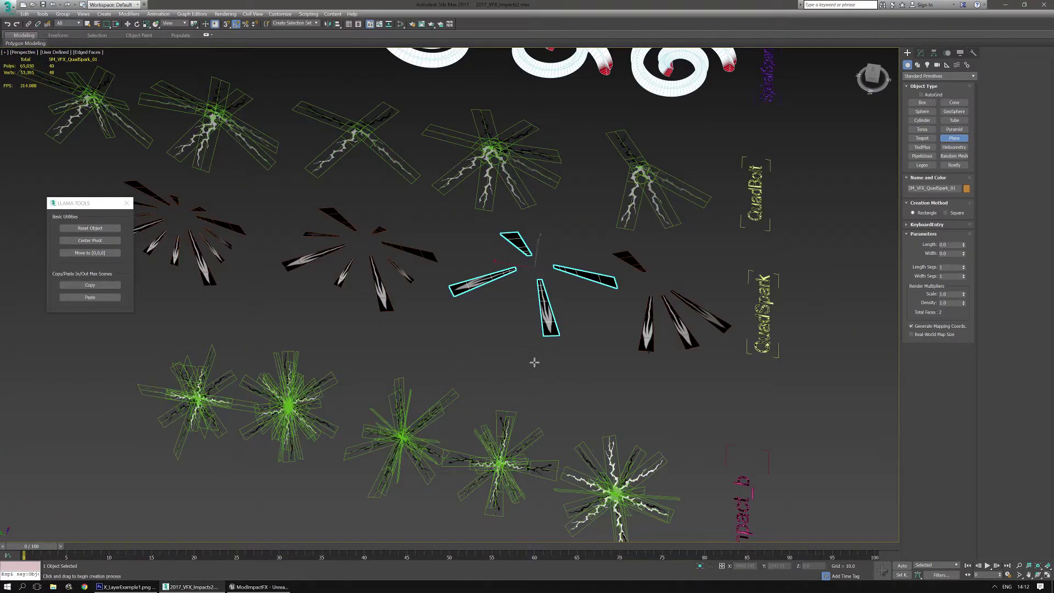
drag(533, 364, 630, 401)
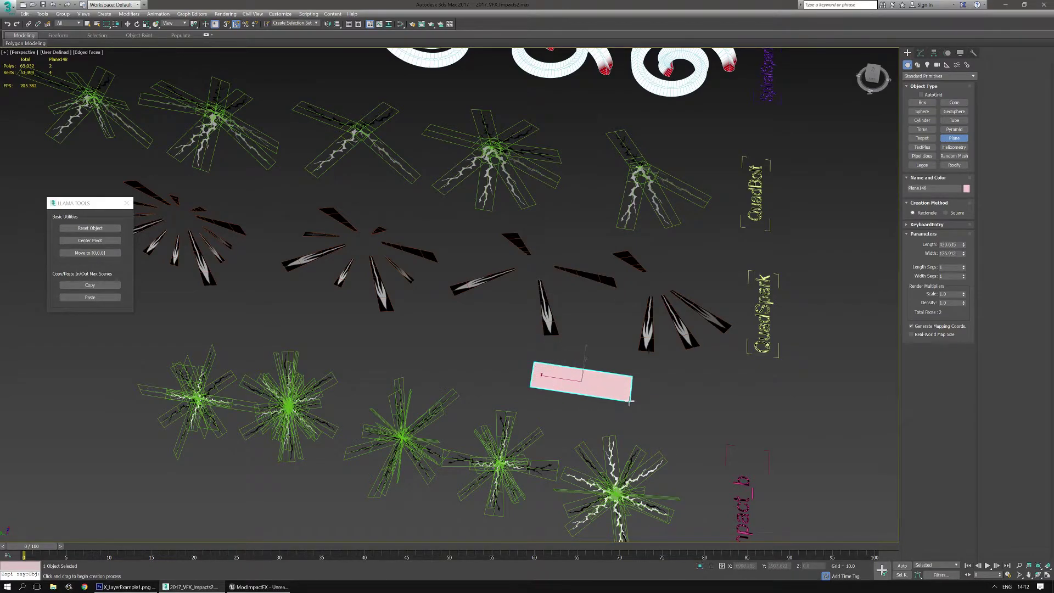
scroll(617, 396, up, 3)
scroll(582, 340, down, 1)
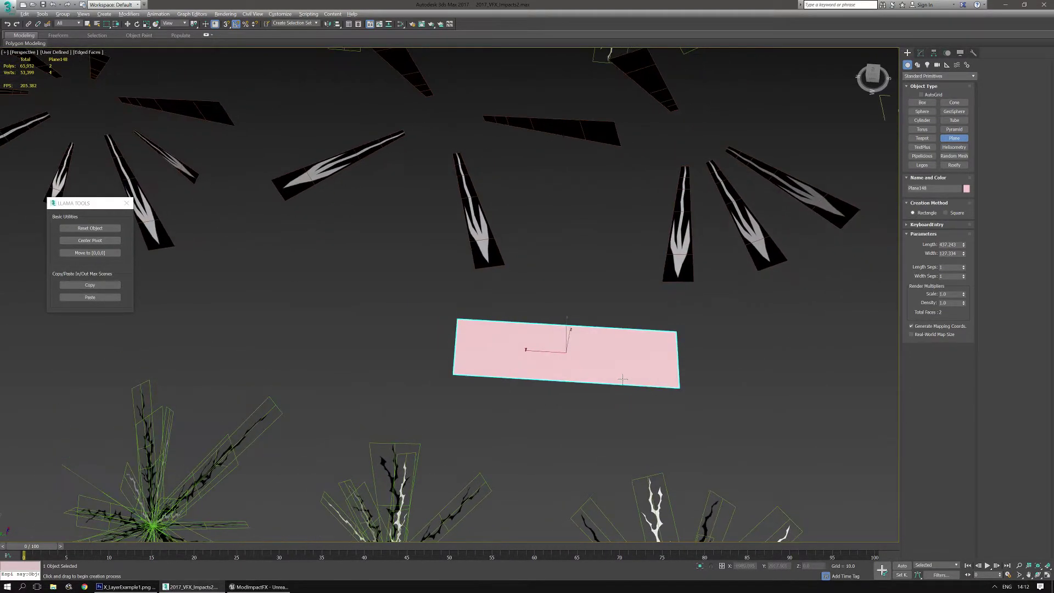
middle_drag(572, 322, 548, 331)
- Assign the standard material with the arrow bitmap as its diffuse map to the new plane
click(400, 24)
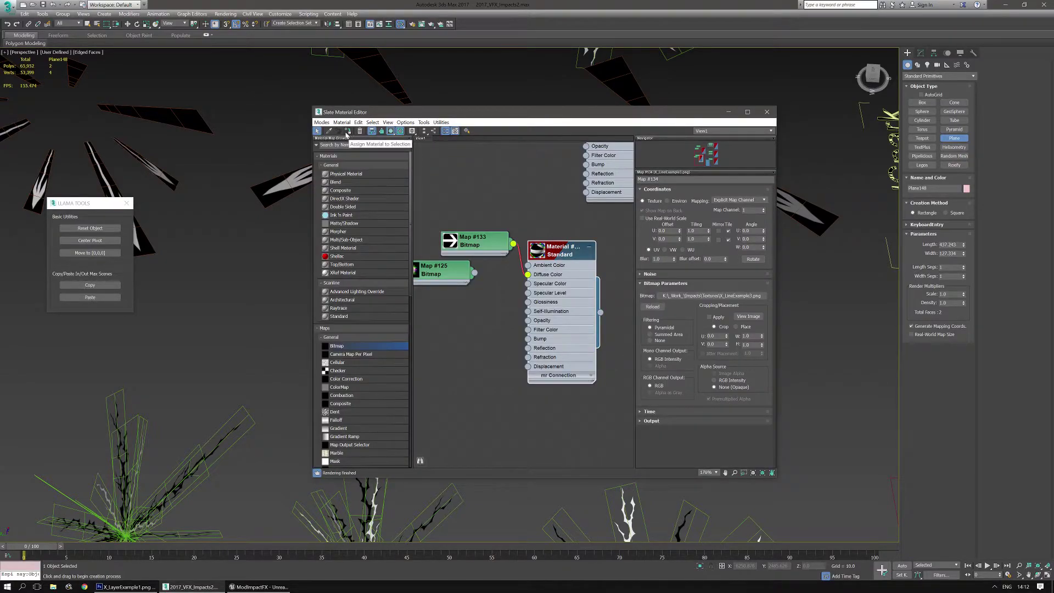
click(767, 112)
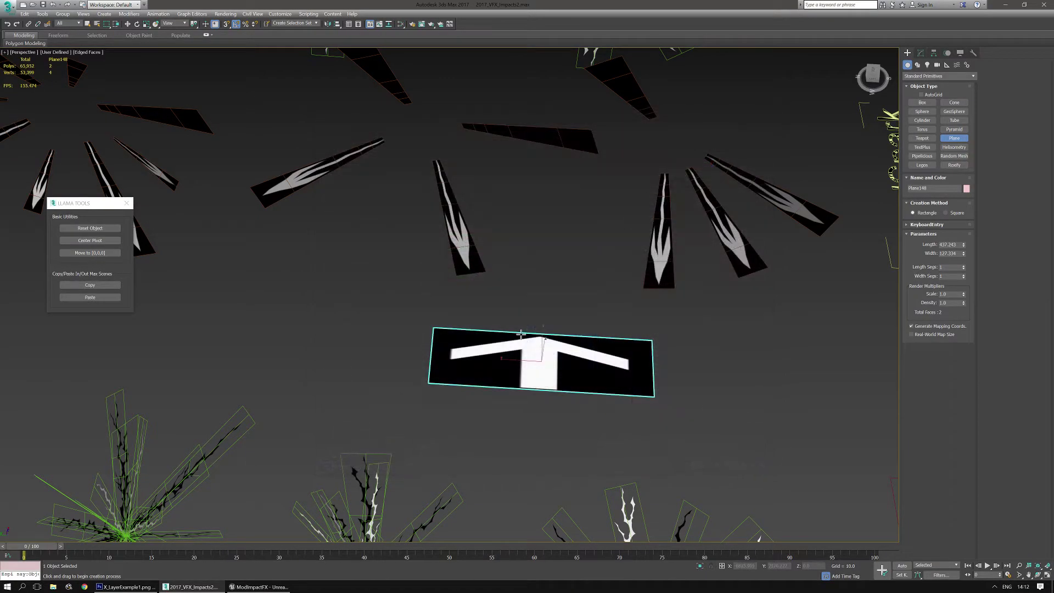
scroll(555, 404, up, 3)
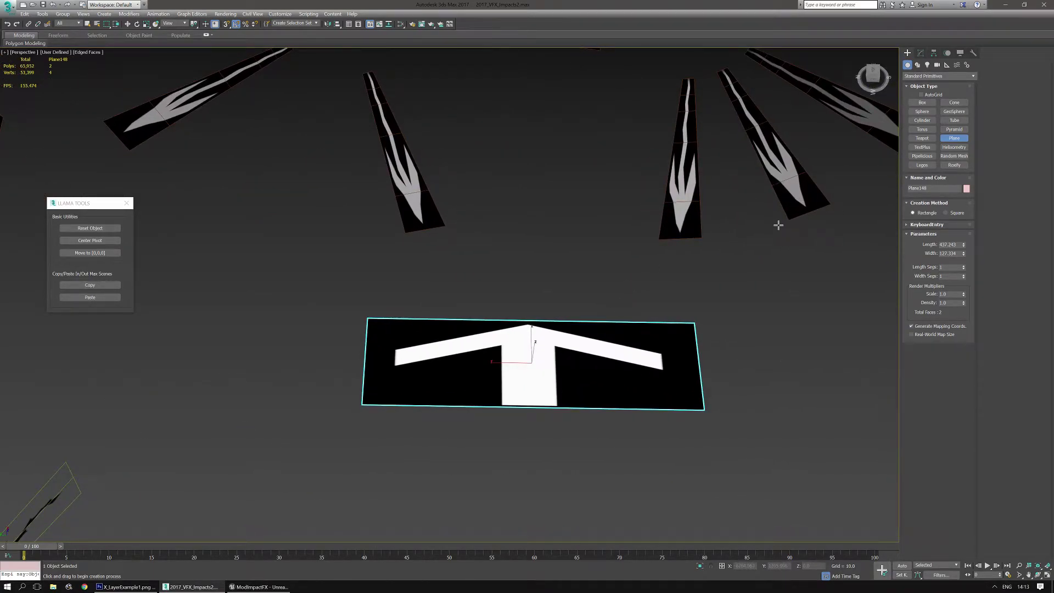
- Rotate the arrow plane a quarter turn flat on the ground and stretch it along the arrow's direction into a nearly square card
key(e)
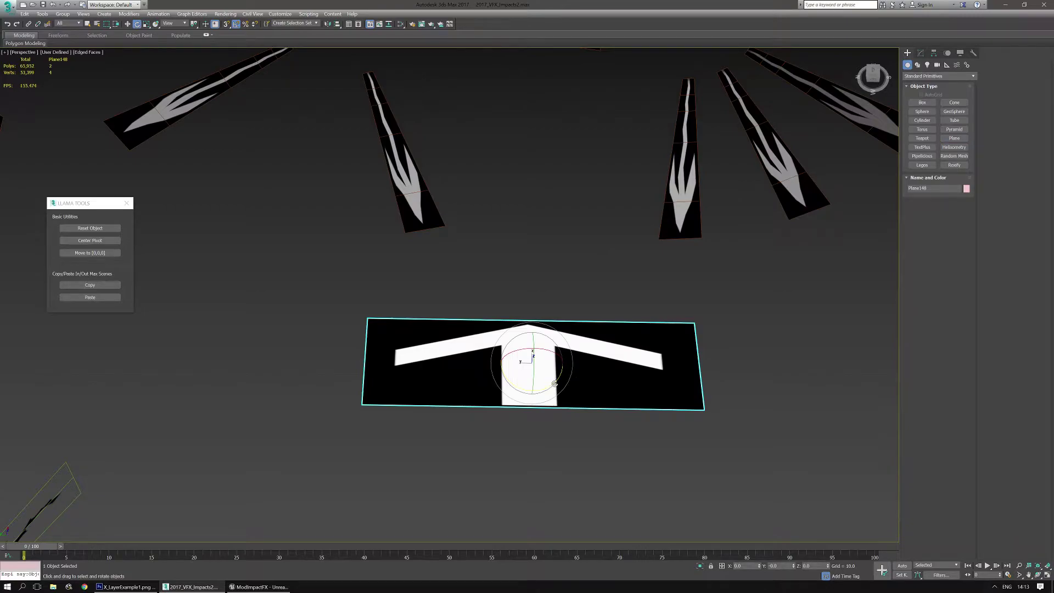
drag(555, 383, 529, 394)
key(r)
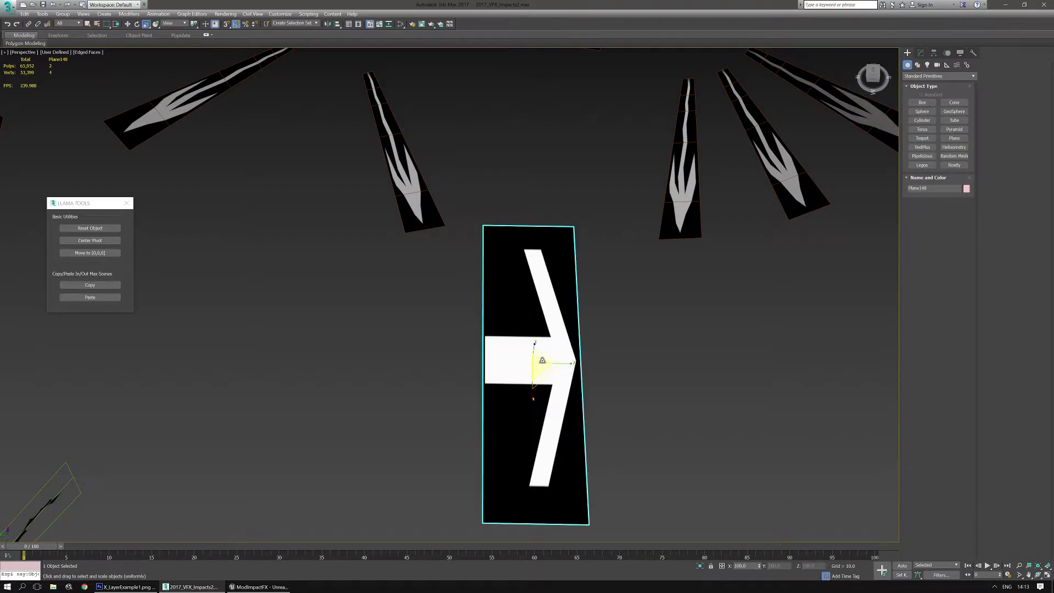
drag(576, 365, 626, 359)
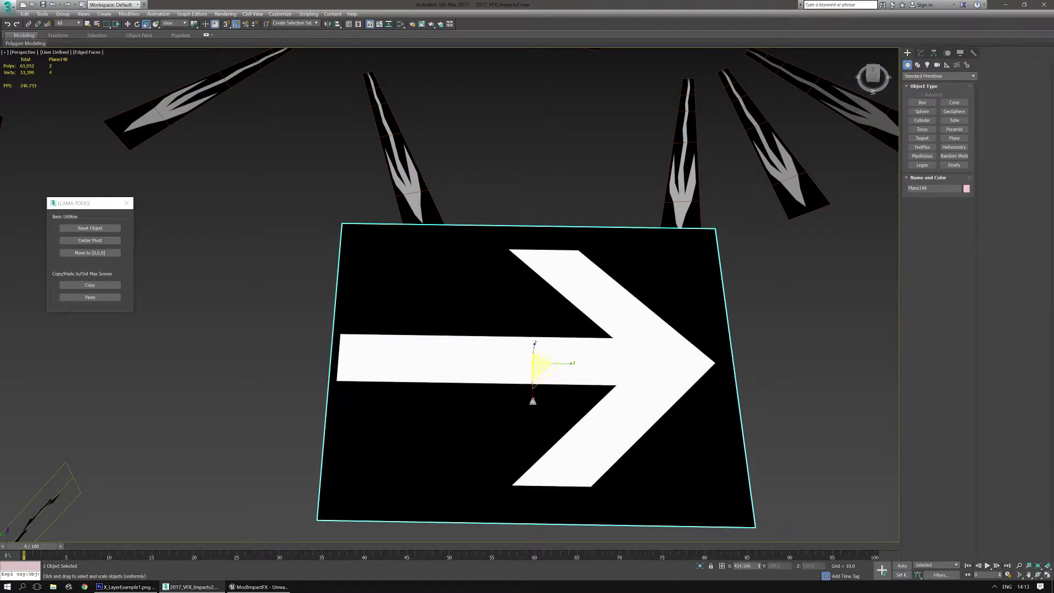
mouse_move(536, 401)
mouse_down()
mouse_move(534, 387)
mouse_move(537, 400)
mouse_up()
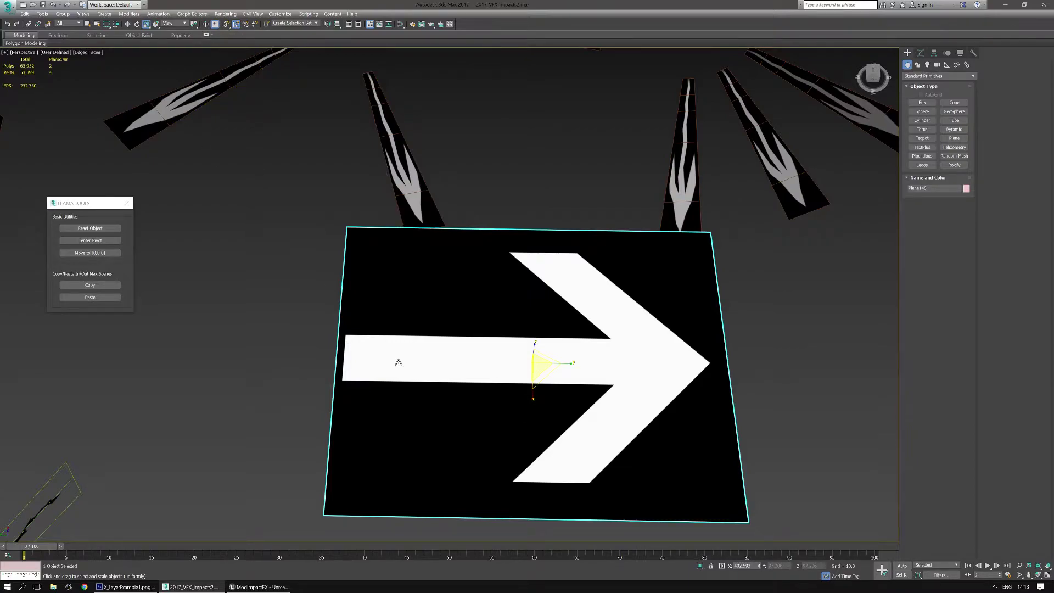
- Scale the arrow plane along one axis into a long strip about three times as long as it is wide
alt+middle_drag(399, 362, 427, 354)
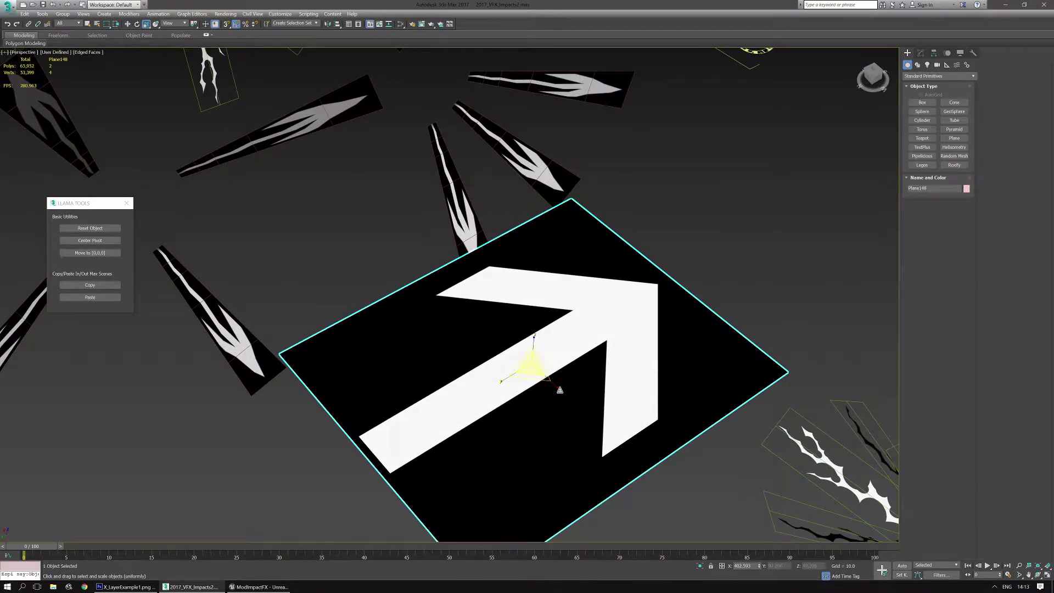
drag(563, 388, 617, 391)
alt+middle_drag(618, 391, 555, 291)
key(w)
scroll(575, 260, up, 2)
scroll(553, 330, down, 3)
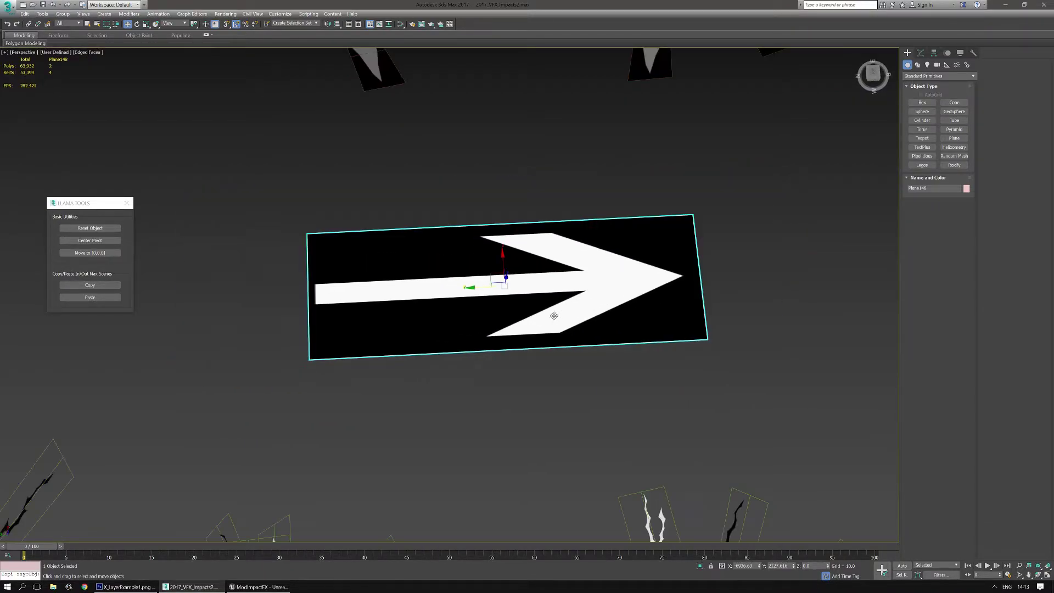
scroll(554, 315, down, 4)
scroll(611, 133, up, 2)
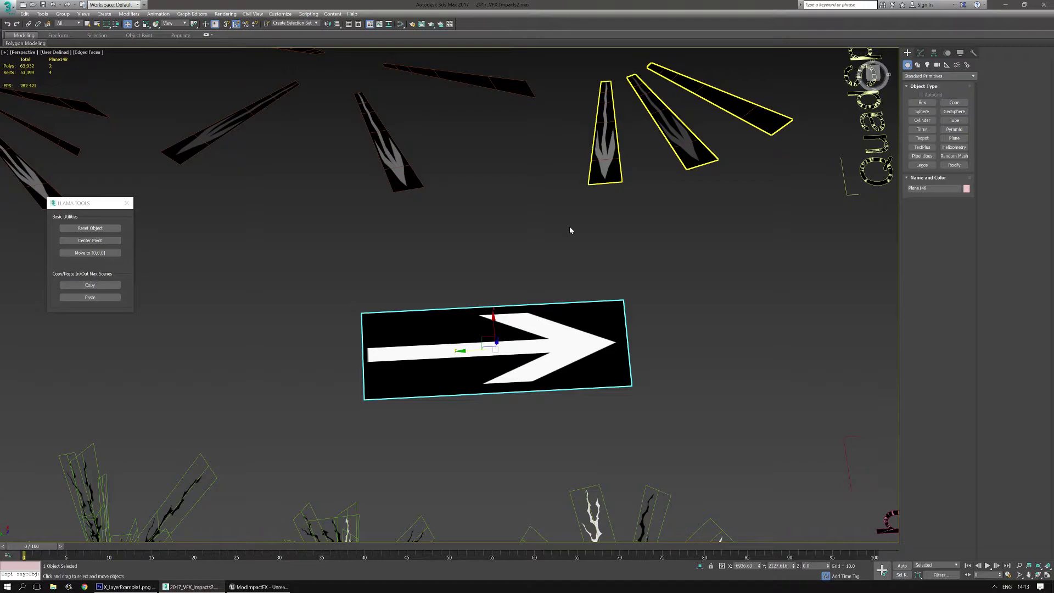
- Inspect the QuadSpark mesh nearest the label at vertex level, selecting the outer corner vertices of one blade
alt+middle_drag(570, 227, 571, 250)
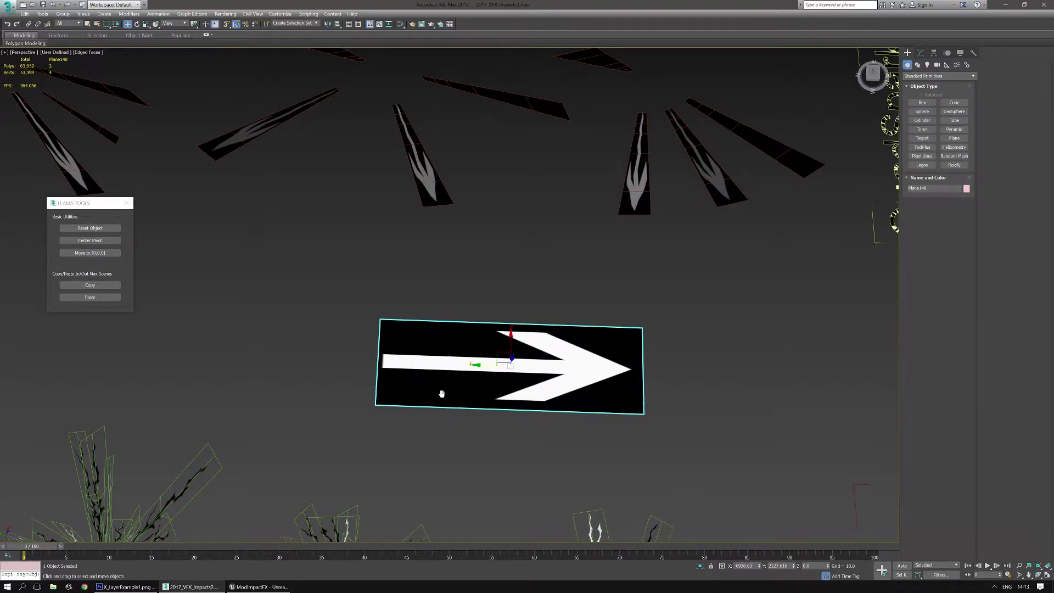
middle_drag(443, 393, 512, 368)
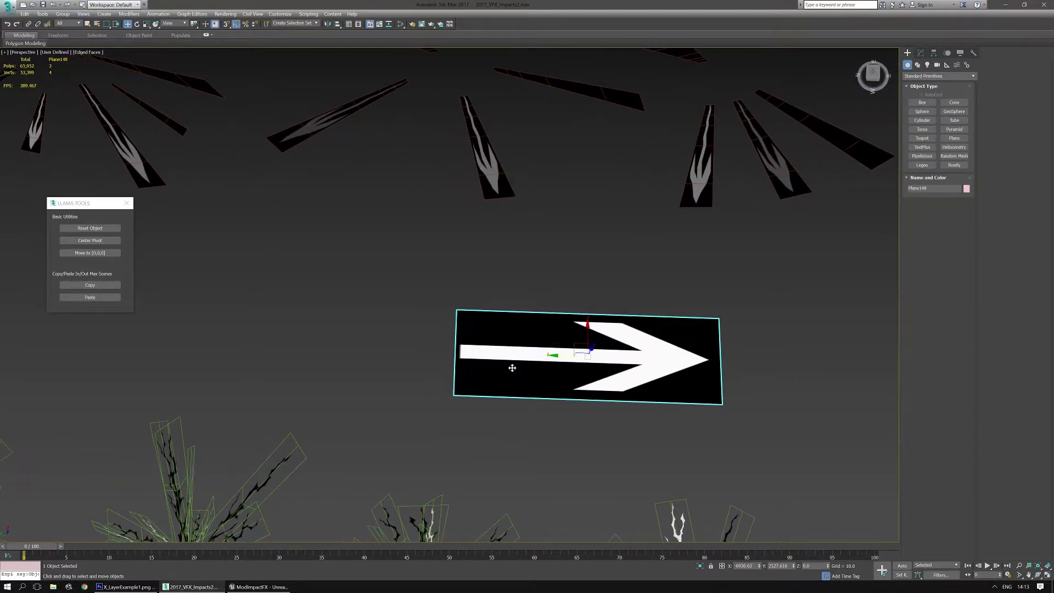
click(921, 53)
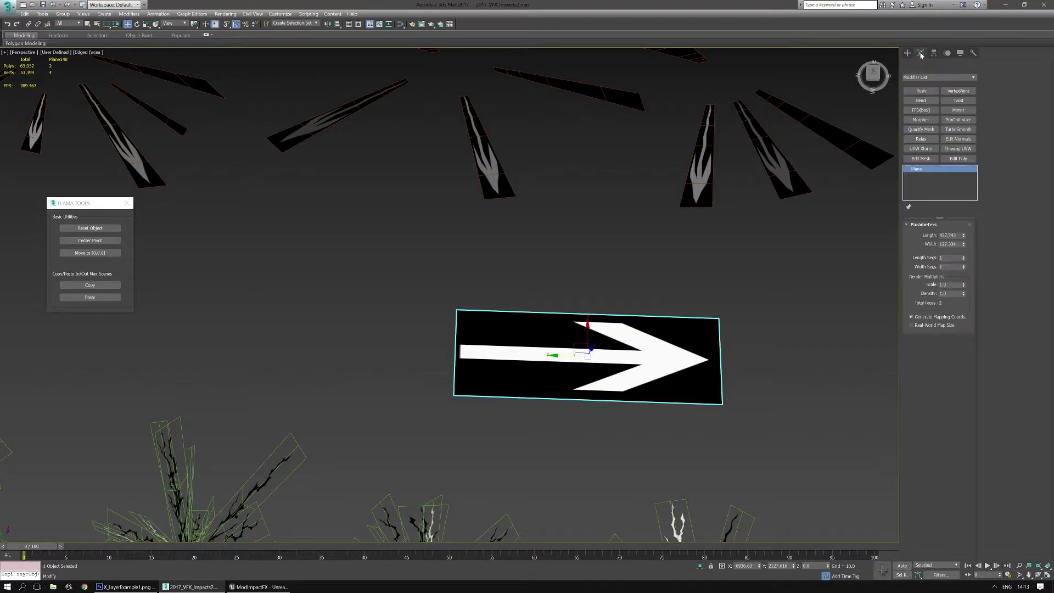
middle_drag(696, 246, 697, 354)
click(711, 262)
scroll(718, 231, up, 4)
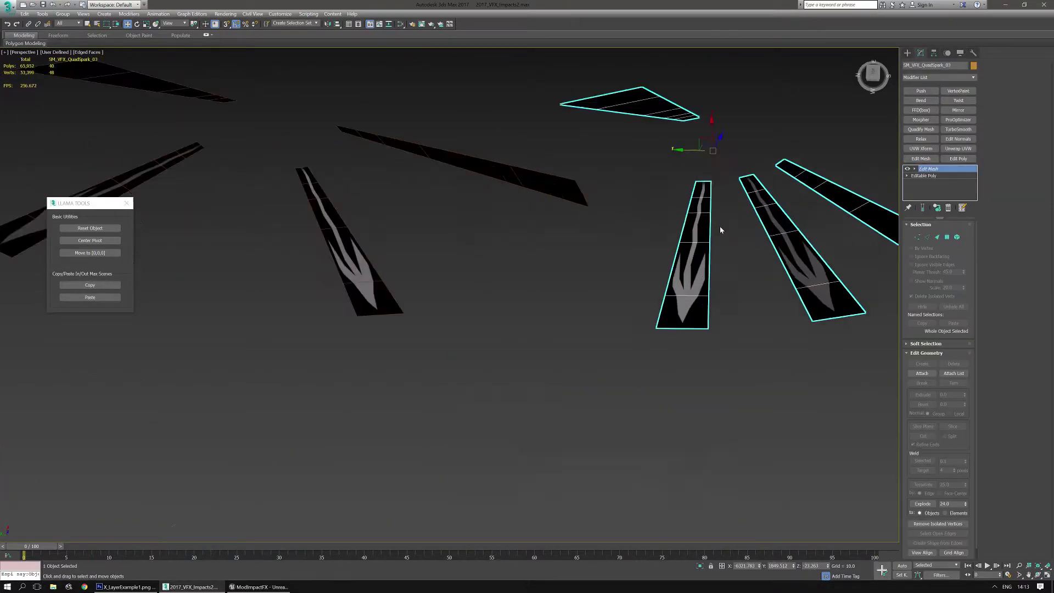
key(1)
drag(663, 134, 676, 356)
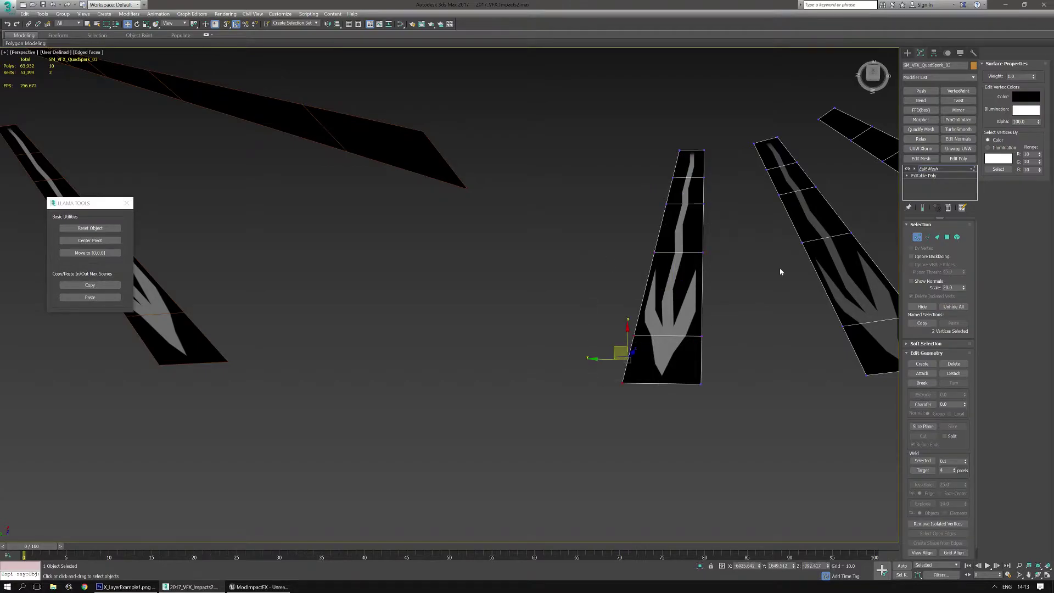
click(908, 53)
- Reselect the arrow plane and convert it to an Editable Poly
scroll(562, 391, down, 5)
scroll(549, 374, up, 5)
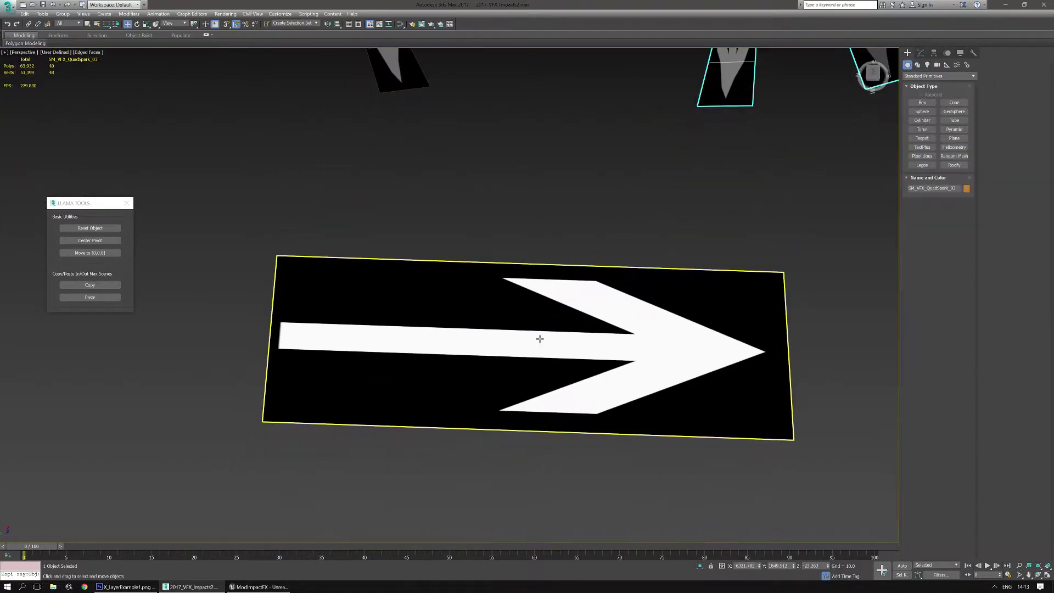
click(535, 337)
scroll(530, 338, down, 2)
middle_drag(597, 211, 652, 211)
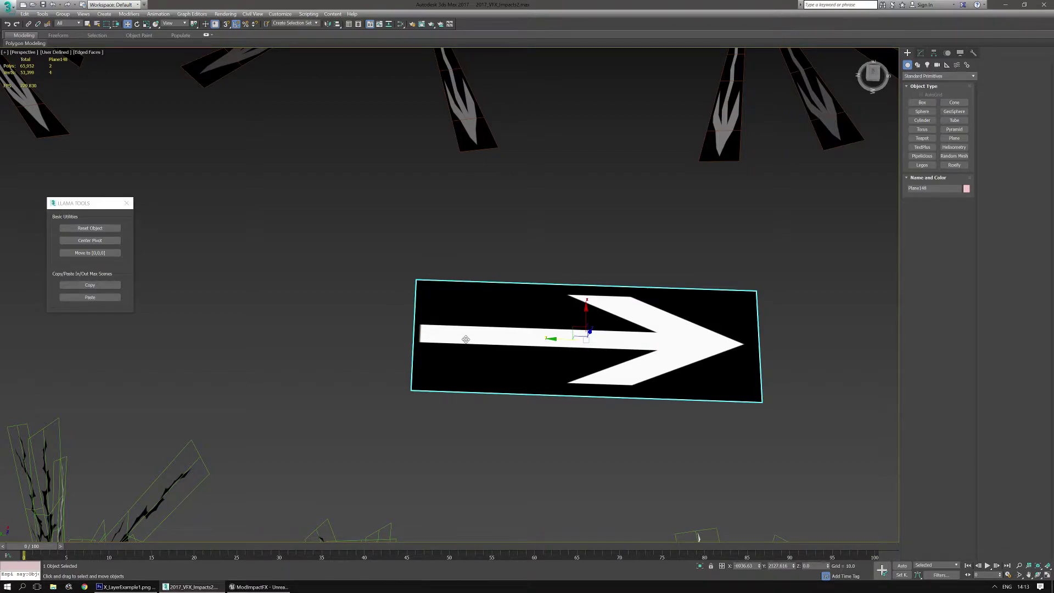
middle_drag(492, 339, 491, 342)
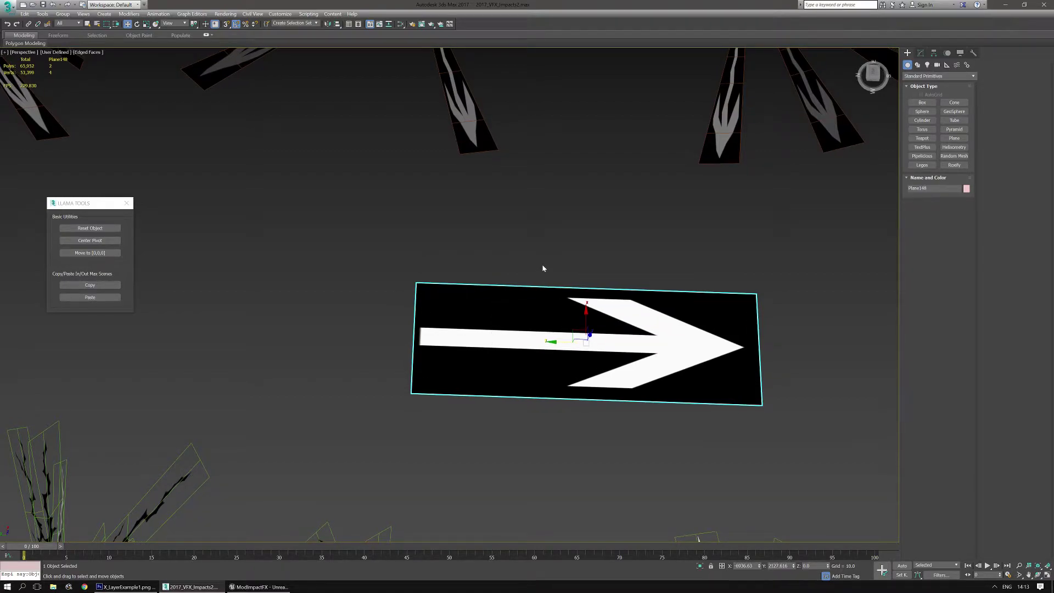
click(920, 52)
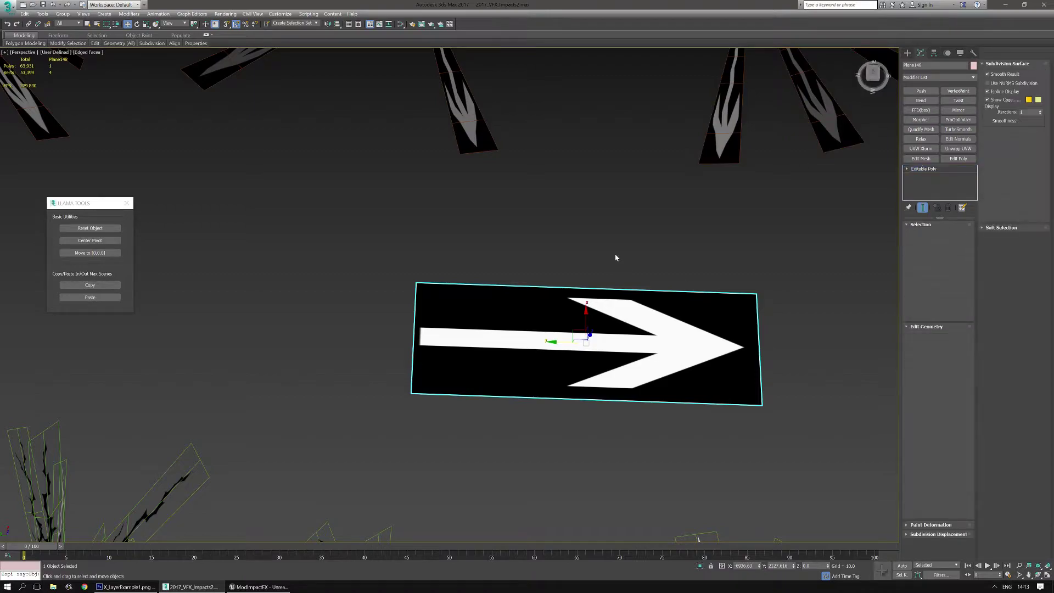
- Connect the arrow plane's two long edges with a single edge across its middle
middle_drag(585, 357, 605, 339)
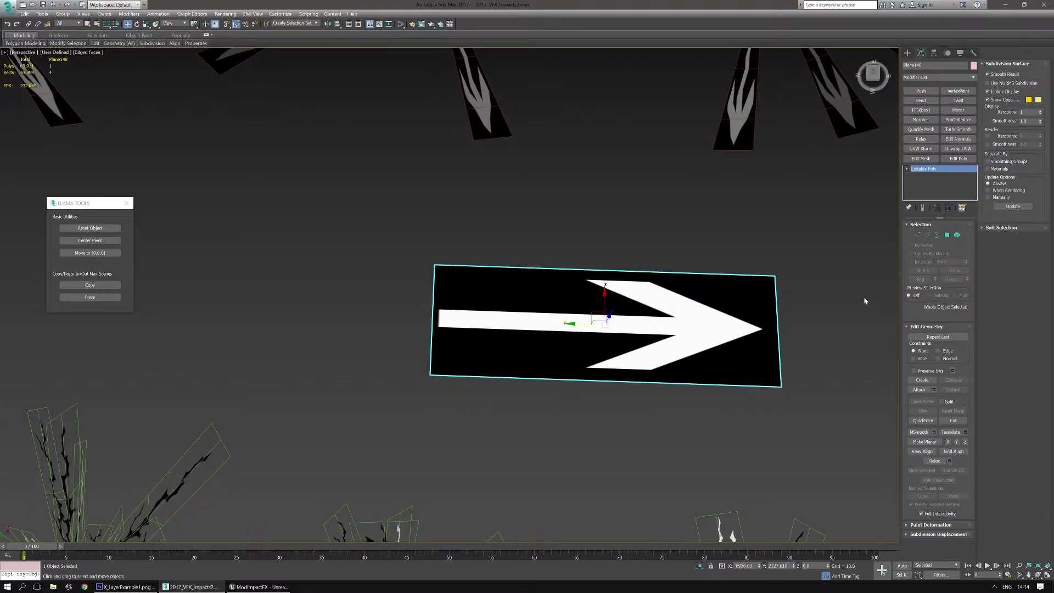
click(928, 235)
drag(546, 228, 549, 481)
middle_drag(576, 400, 629, 407)
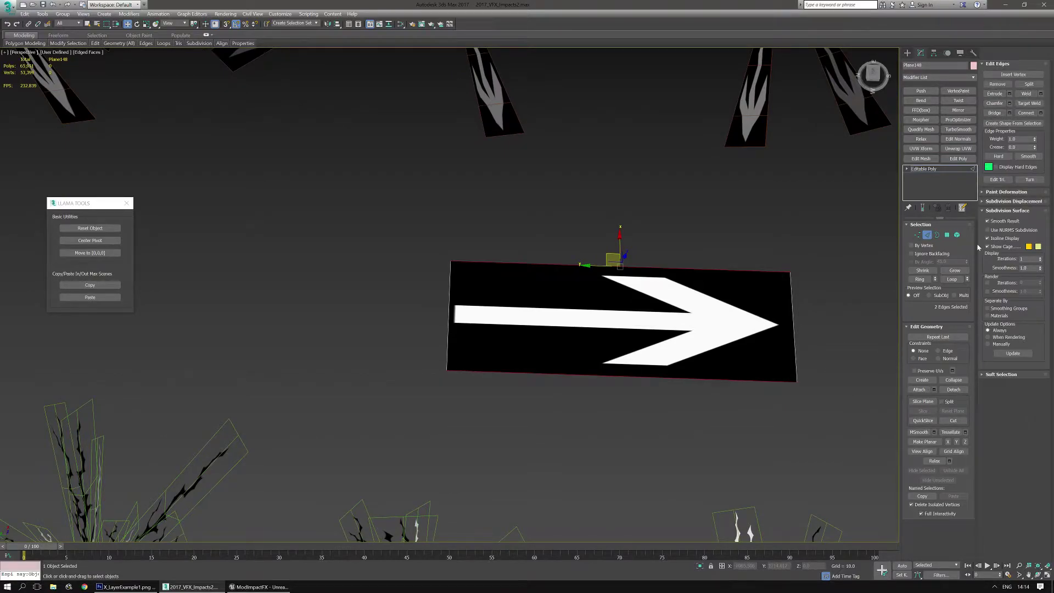
click(1032, 114)
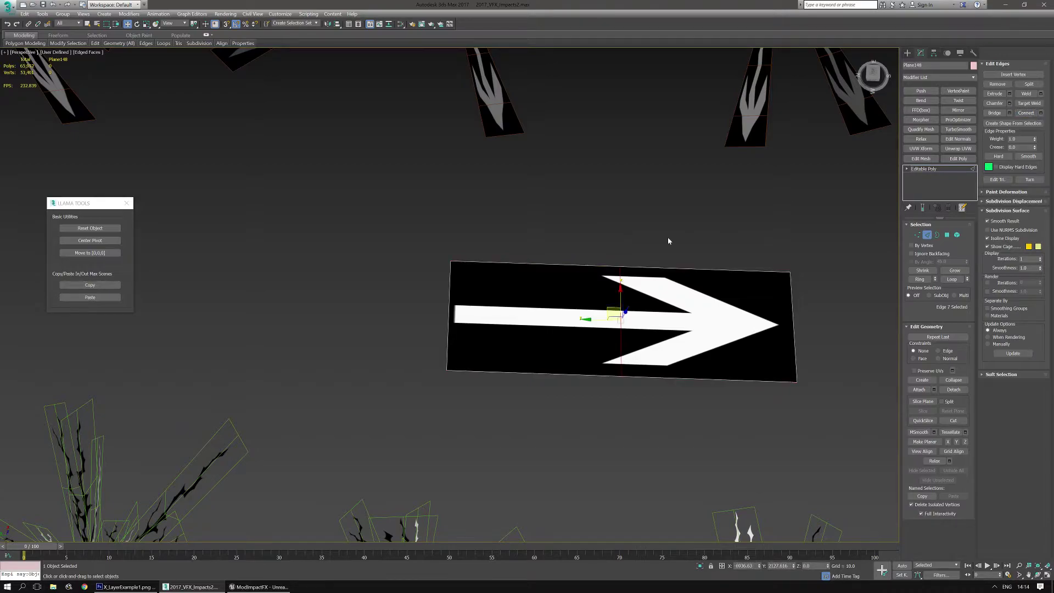
- Connect three more cross edges on the arrow plane: midway across each half and midway across the quarter at the arrow's tail end
drag(508, 424, 507, 423)
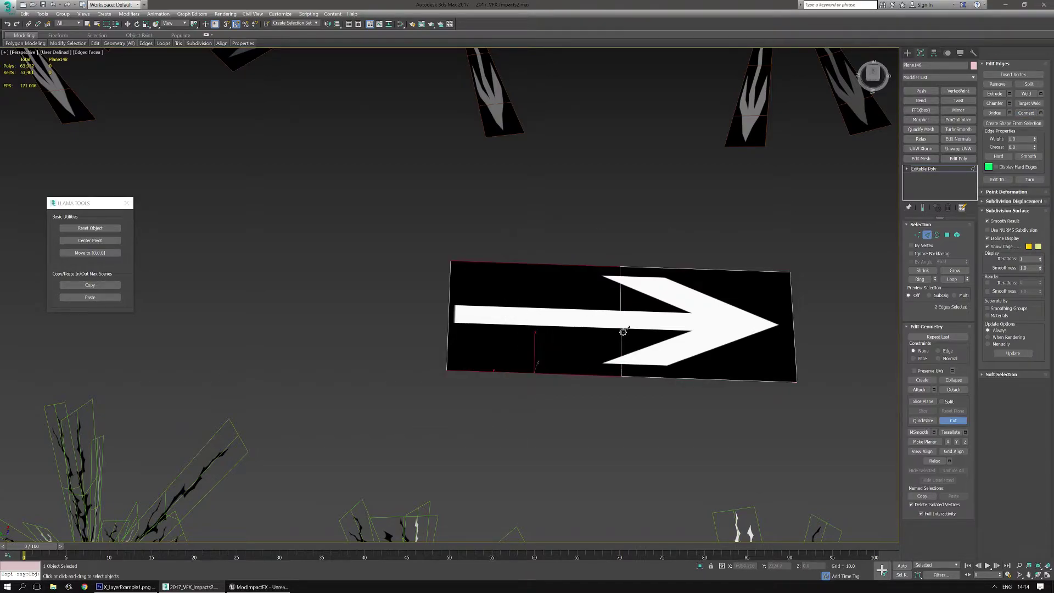
key(ctrl+shift+e)
middle_drag(702, 218, 644, 216)
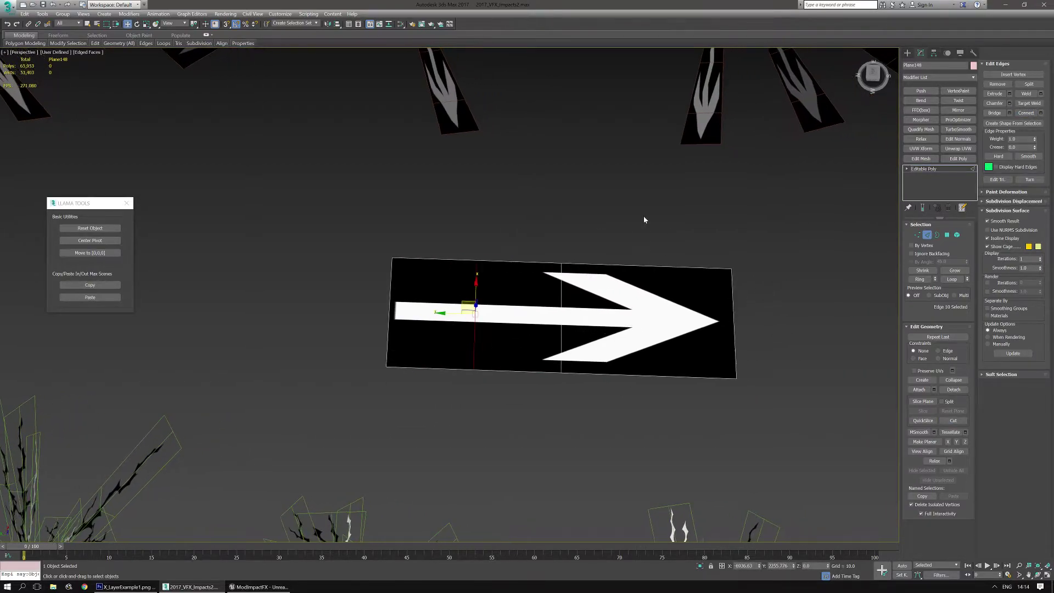
drag(644, 216, 624, 442)
key(ctrl+shift+e)
middle_drag(576, 411, 596, 412)
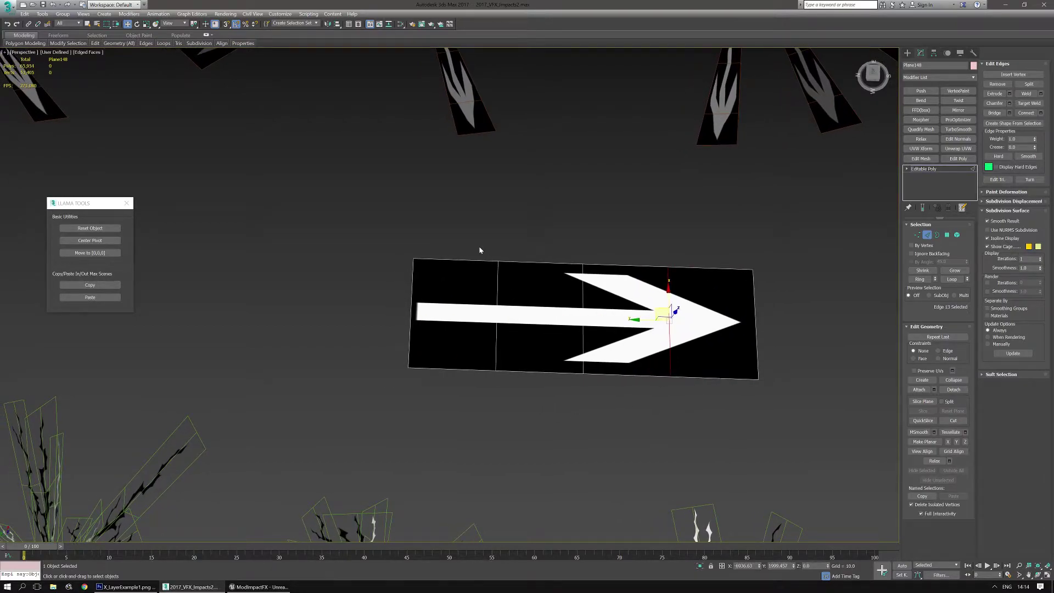
drag(440, 388, 441, 387)
key(ctrl+shift+e)
middle_drag(466, 372, 489, 407)
- Select the two vertices at the arrow's tail end and set their vertex color to pure red
key(1)
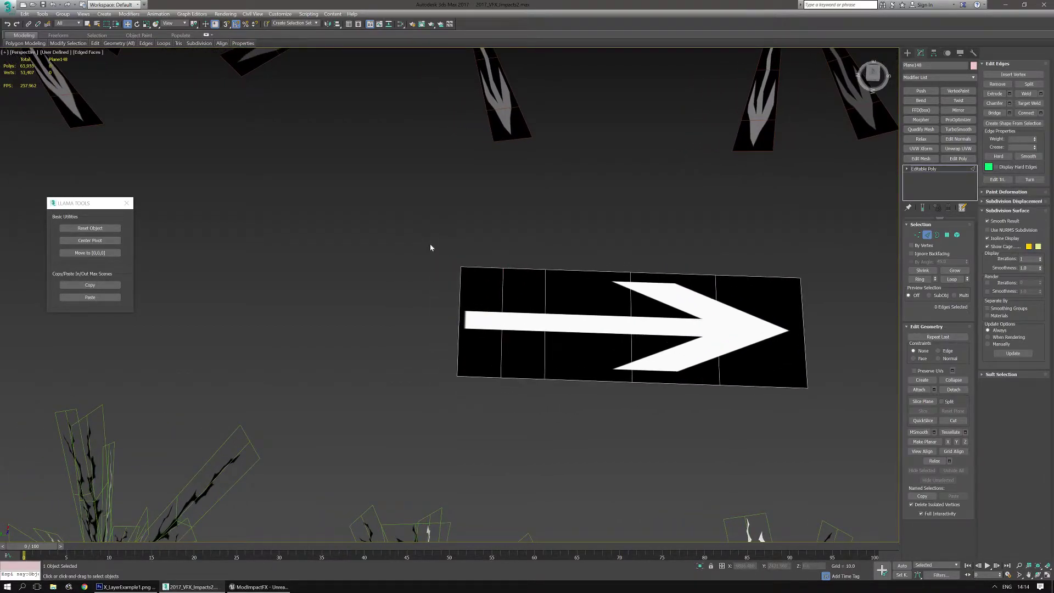
drag(451, 248, 474, 396)
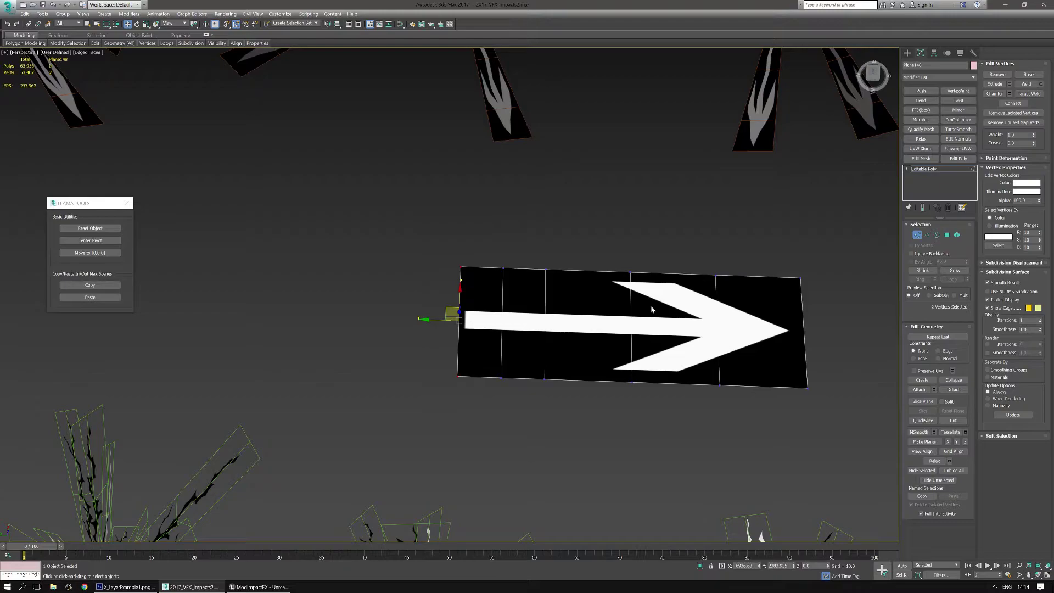
click(1035, 183)
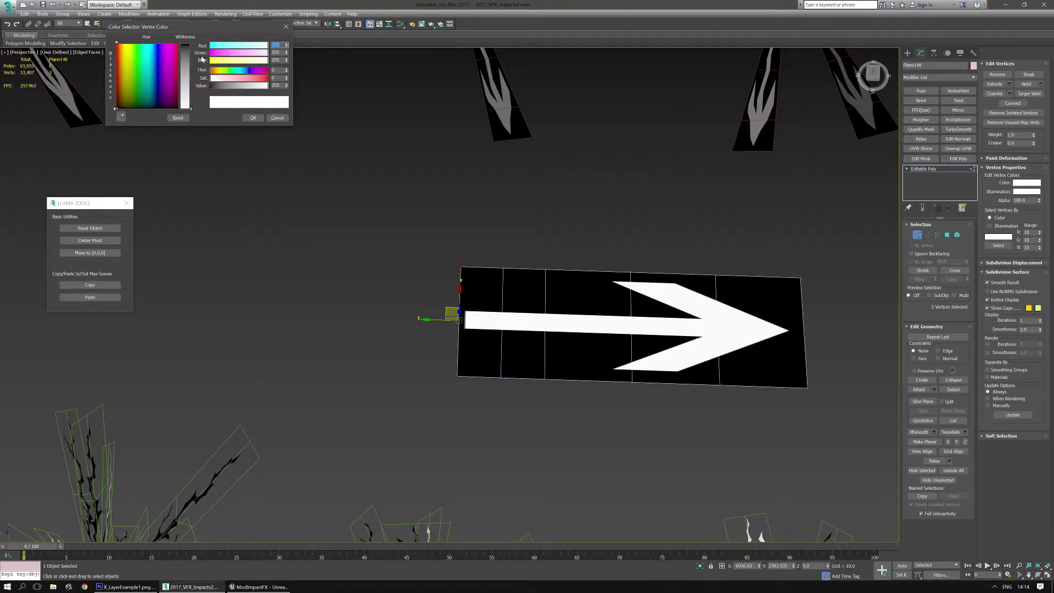
drag(220, 53, 202, 60)
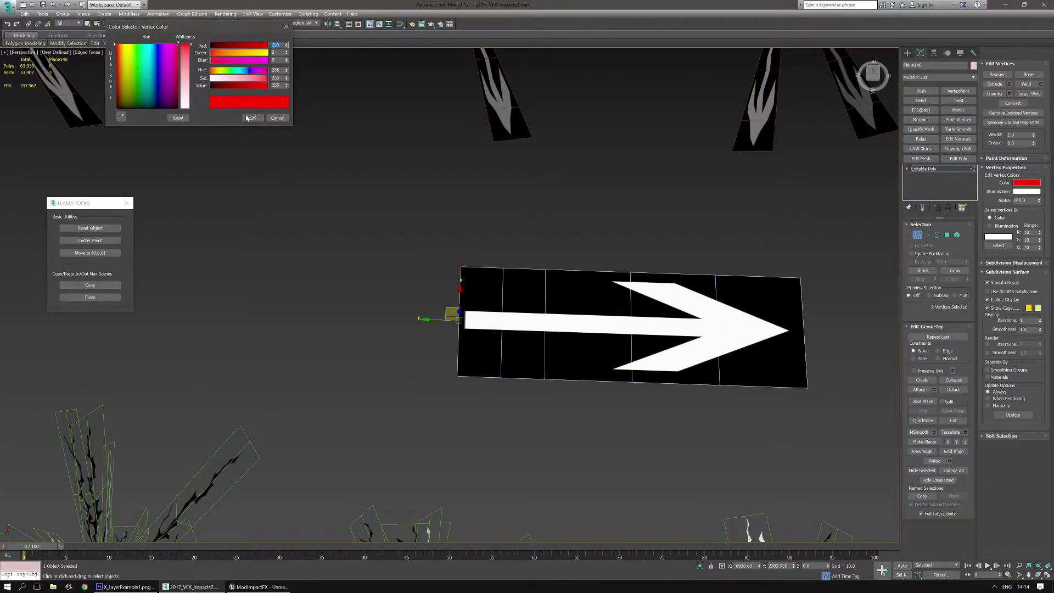
click(251, 118)
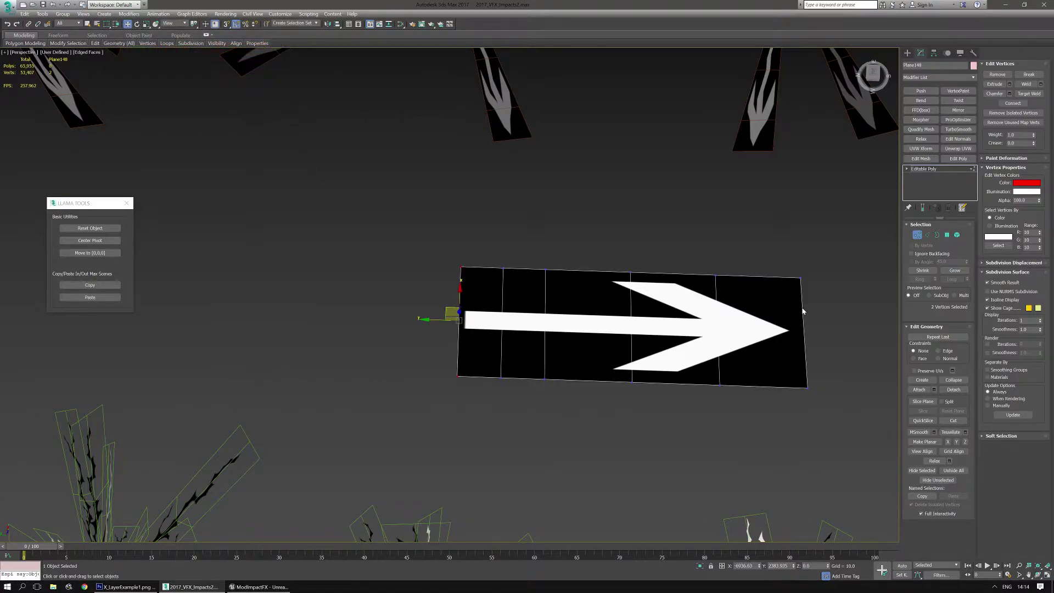
- Select the arrow plane's remaining ten vertices and set their vertex color to black
drag(868, 414, 868, 414)
click(1024, 183)
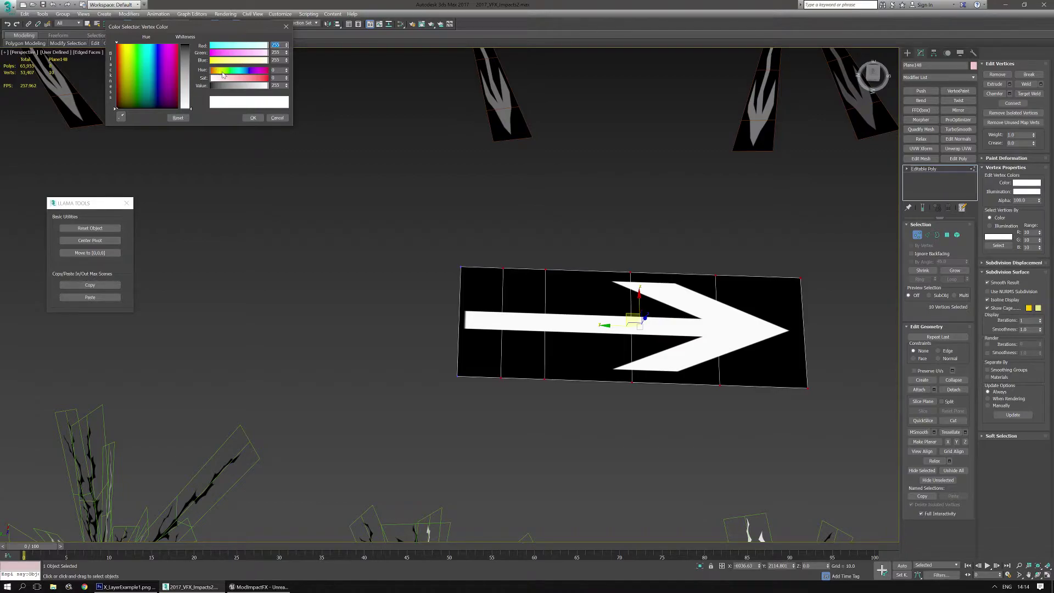
drag(229, 47, 205, 60)
click(254, 118)
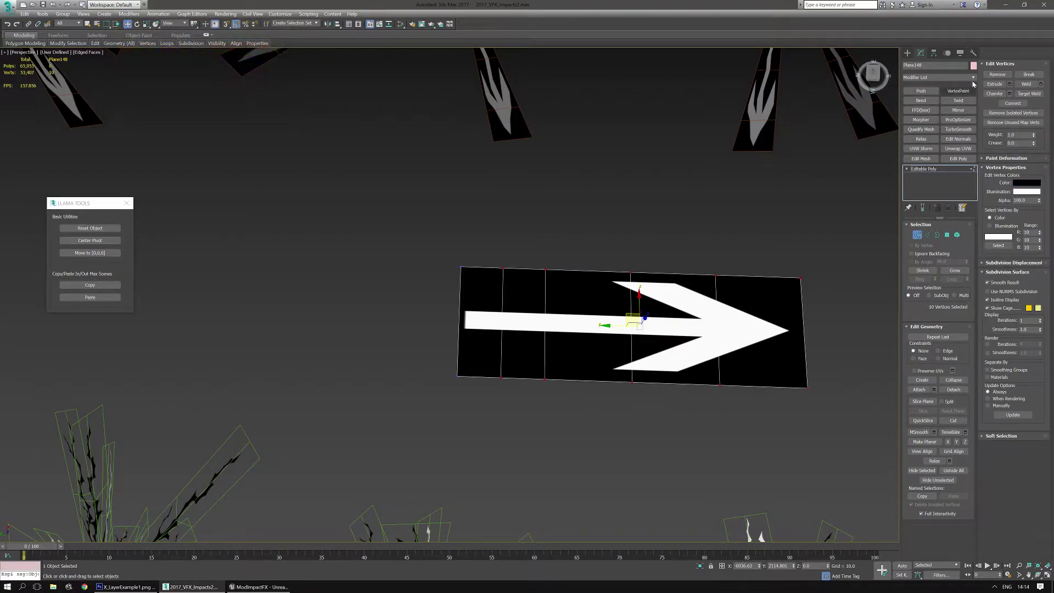
- Leave vertex editing and delete the arrow plane
click(909, 53)
scroll(669, 277, down, 5)
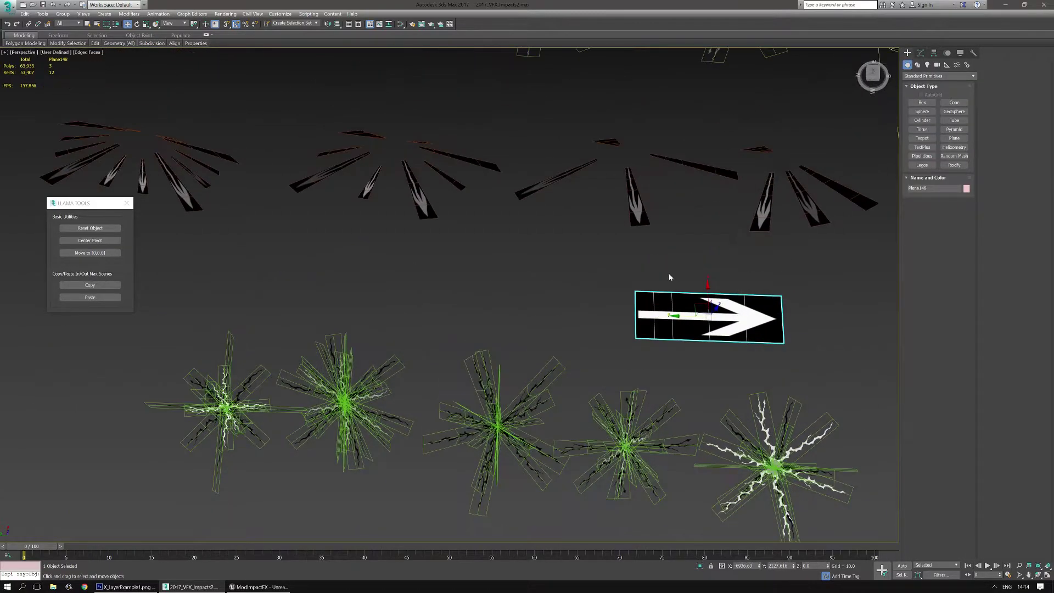
click(629, 196)
mouse_move(537, 277)
alt+middle_down()
mouse_move(537, 257)
mouse_move(537, 268)
alt+middle_up()
click(650, 311)
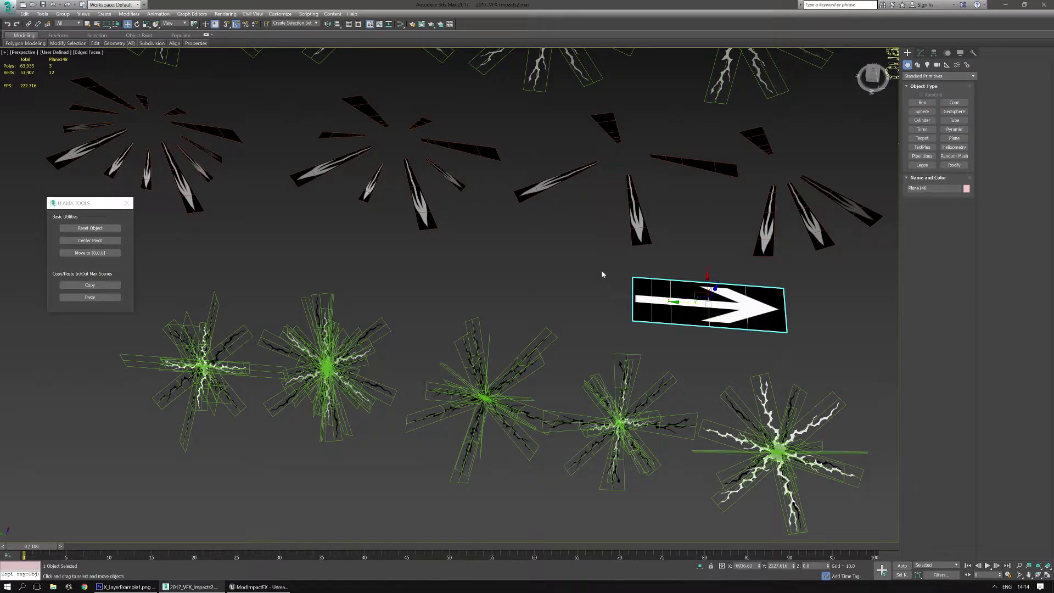
key(Delete)
- Draw a new plane about 74 by 273 units in the empty space in front of the nearest bolt impact mesh
alt+middle_drag(494, 384, 500, 341)
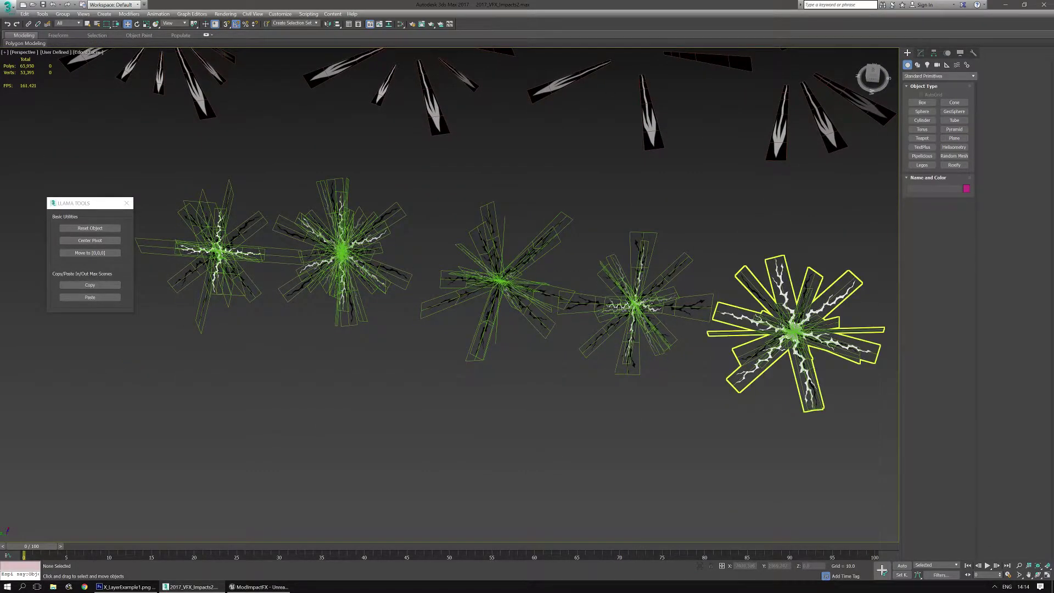
click(781, 326)
middle_drag(780, 326, 594, 261)
alt+middle_drag(591, 298, 574, 281)
scroll(597, 304, up, 3)
click(954, 137)
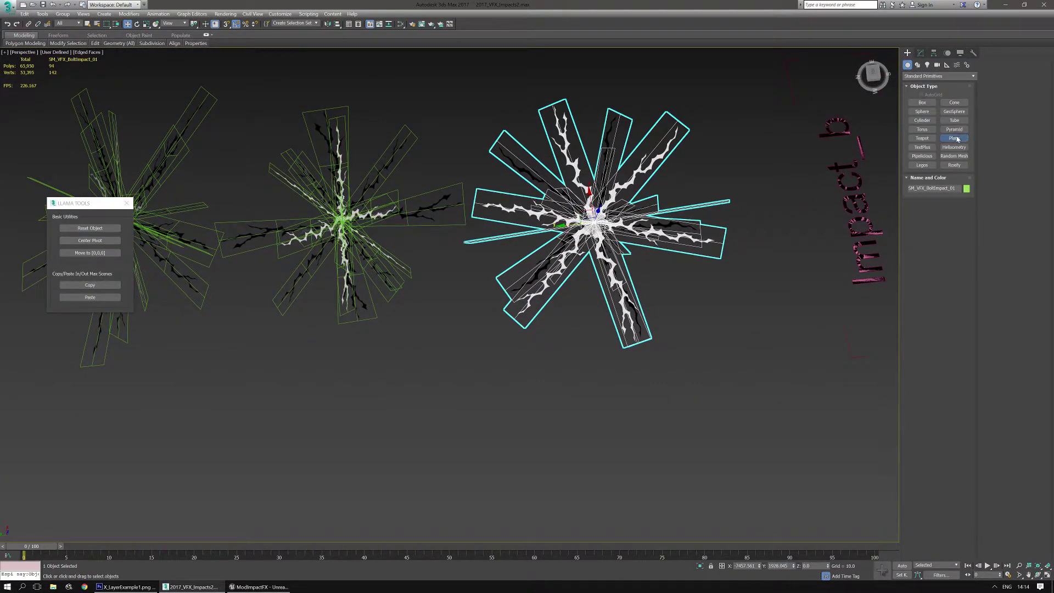
drag(553, 411, 613, 555)
middle_drag(646, 477, 616, 418)
middle_drag(668, 461, 654, 414)
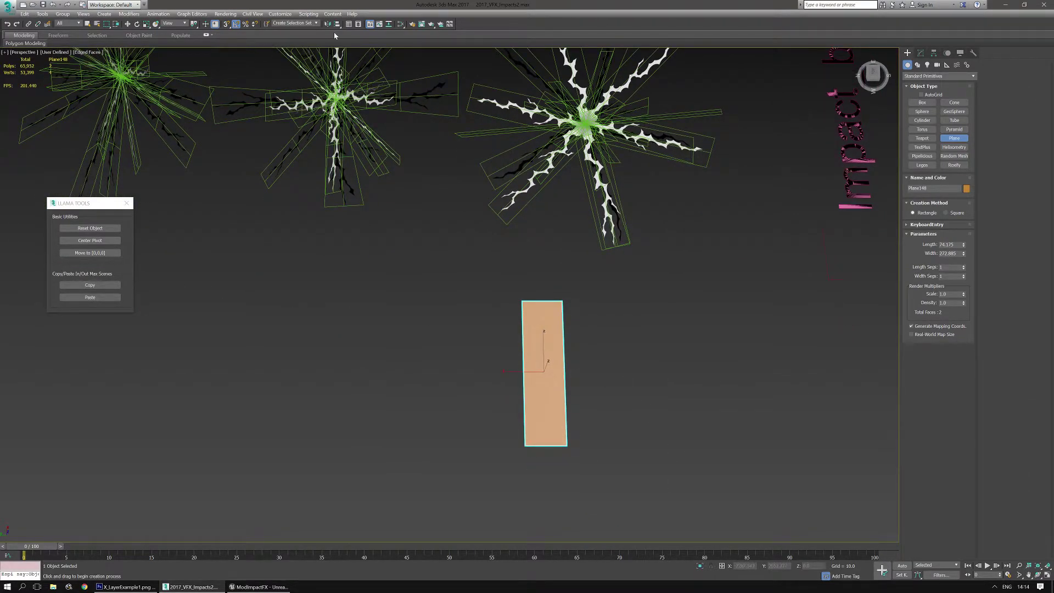
- Connect the four-arrow bitmap Map #134 to the Diffuse Color and Opacity of the bolt material in the Slate Material Editor
click(400, 25)
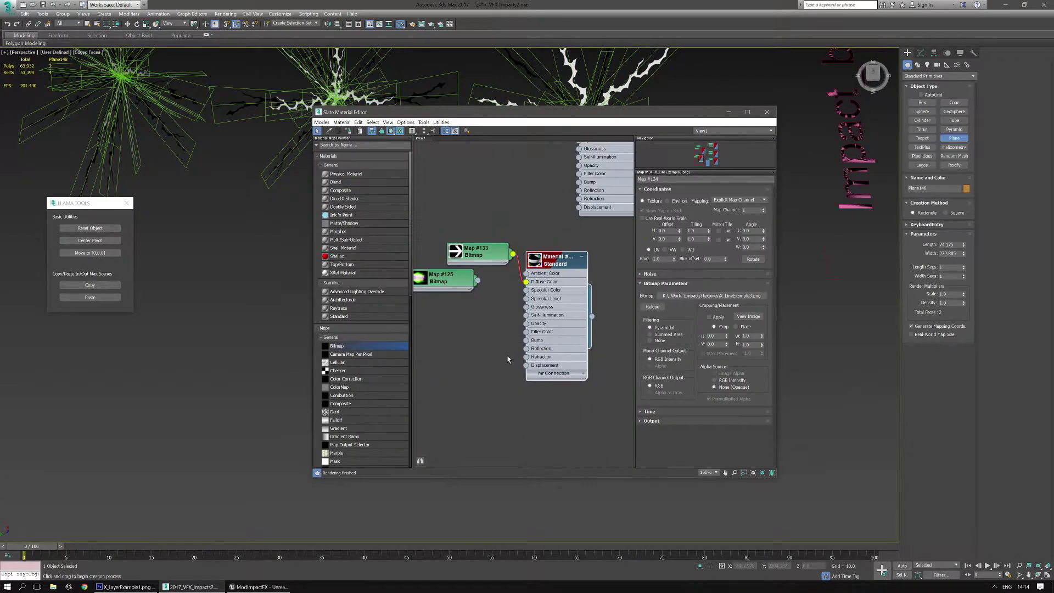
scroll(503, 365, down, 2)
middle_drag(605, 296, 465, 396)
scroll(499, 298, up, 7)
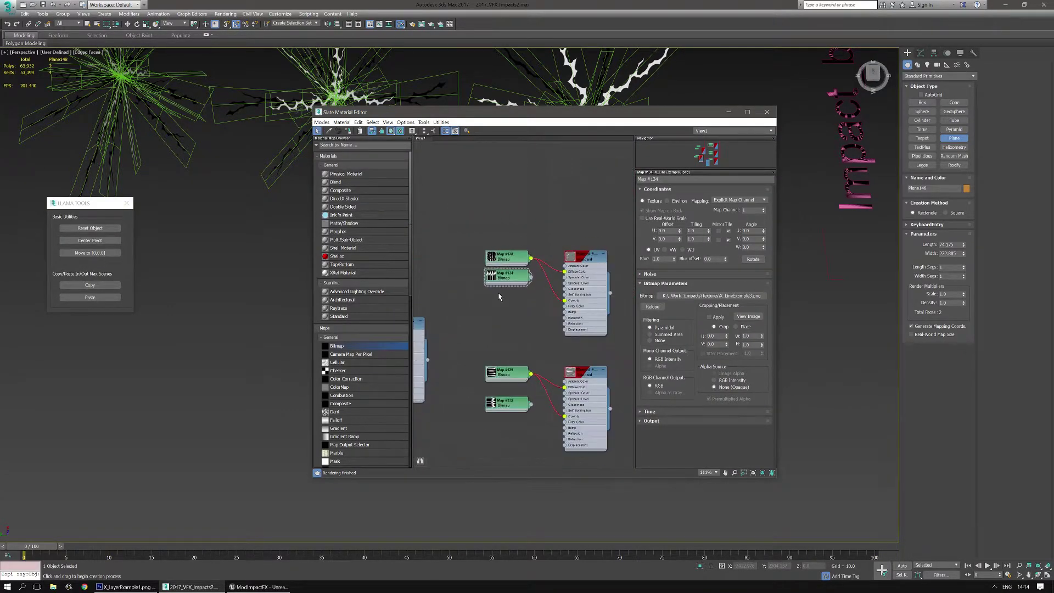
scroll(503, 294, up, 1)
middle_drag(527, 267, 485, 324)
click(486, 324)
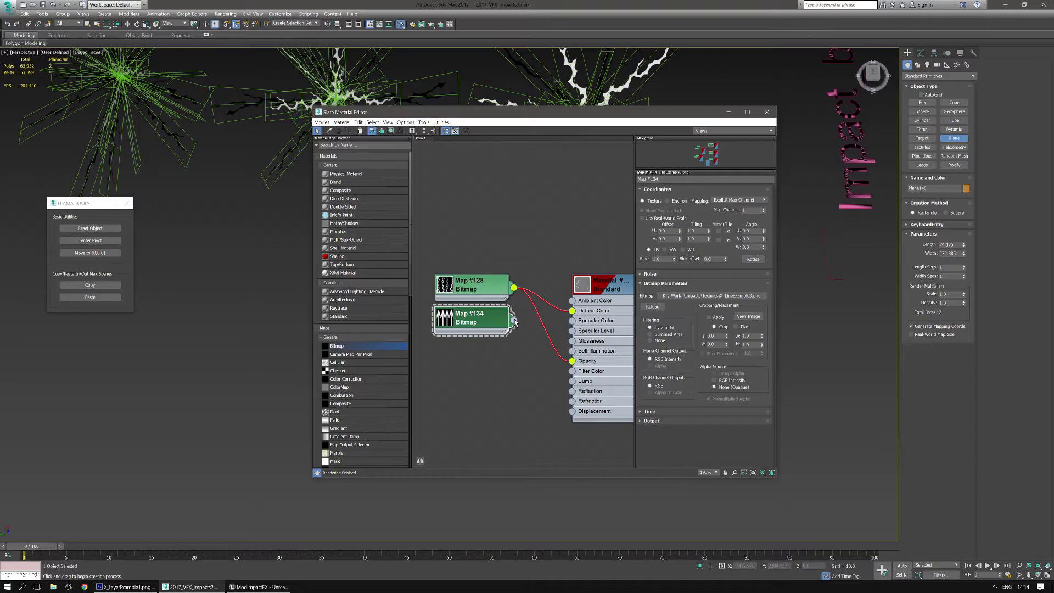
drag(514, 322, 574, 362)
click(727, 112)
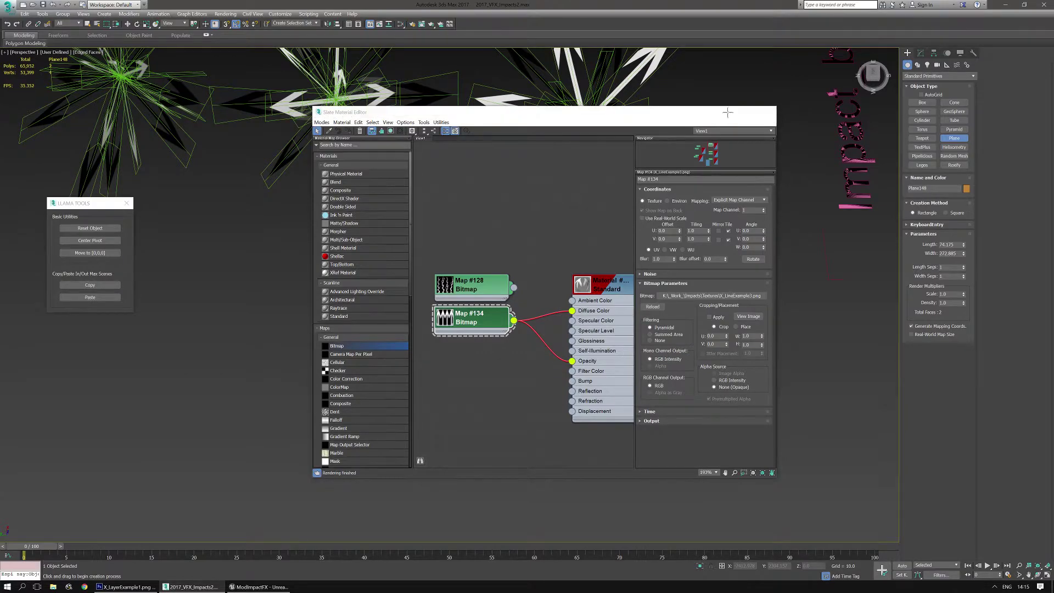
- Assign the bolt material with the four-arrow bitmap to the new plane and close the Slate Material Editor
middle_drag(539, 167, 475, 337)
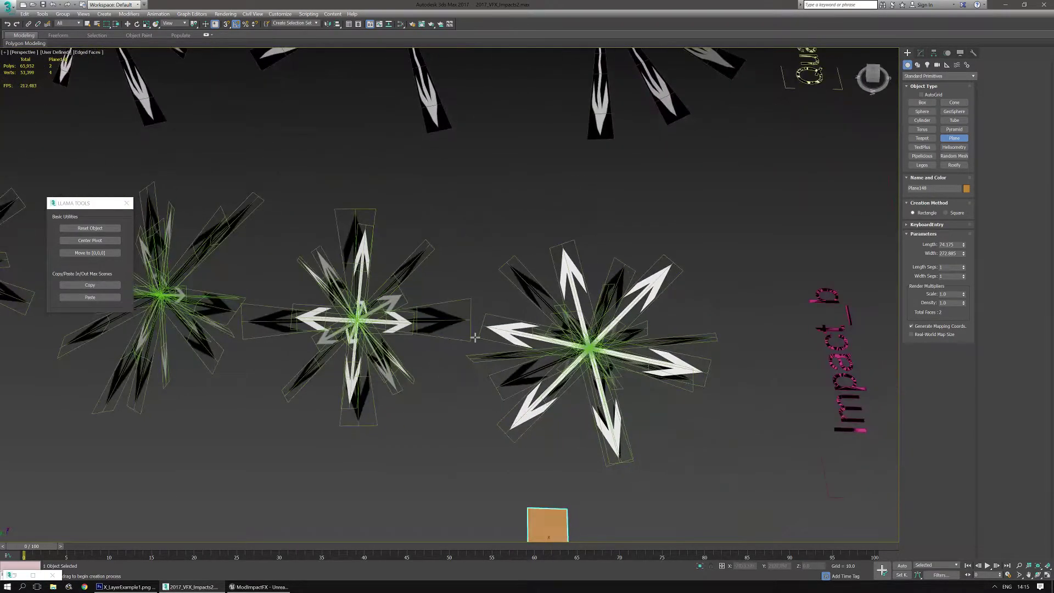
alt+middle_drag(246, 328, 459, 348)
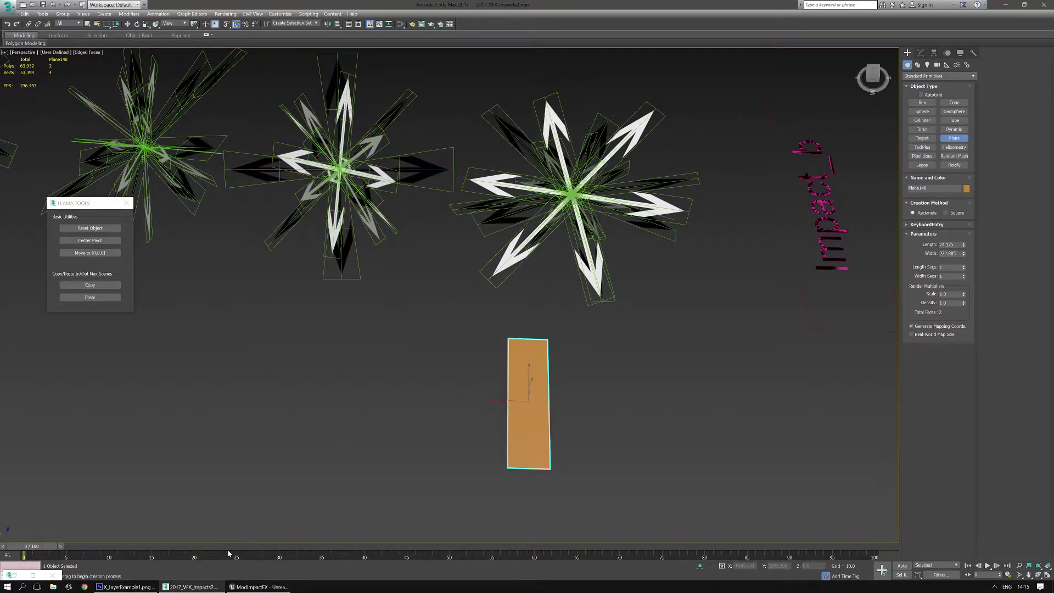
key(m)
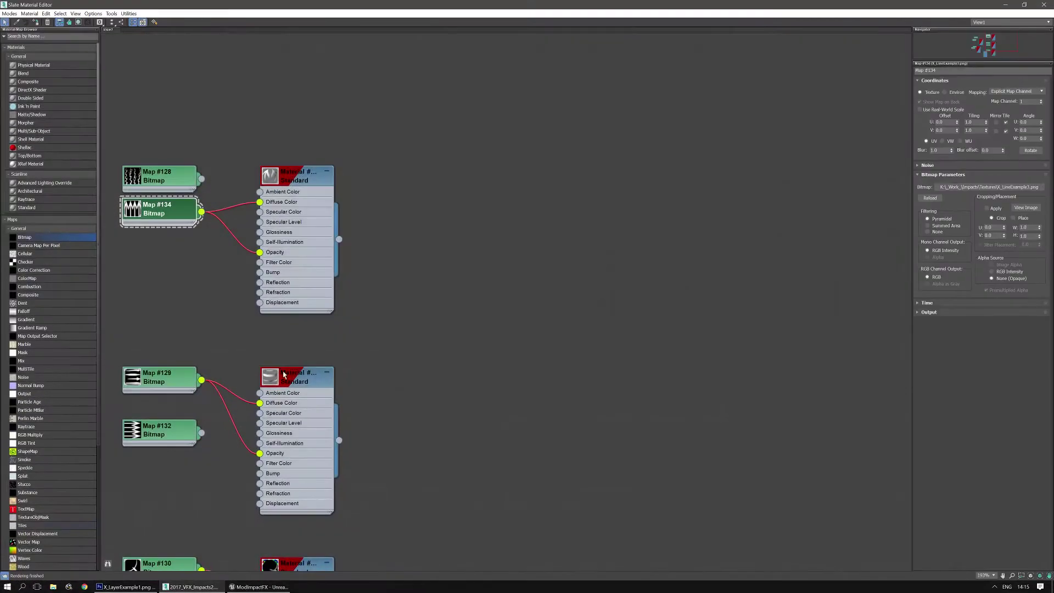
middle_drag(433, 301, 532, 304)
scroll(532, 305, down, 1)
drag(471, 5, 360, 128)
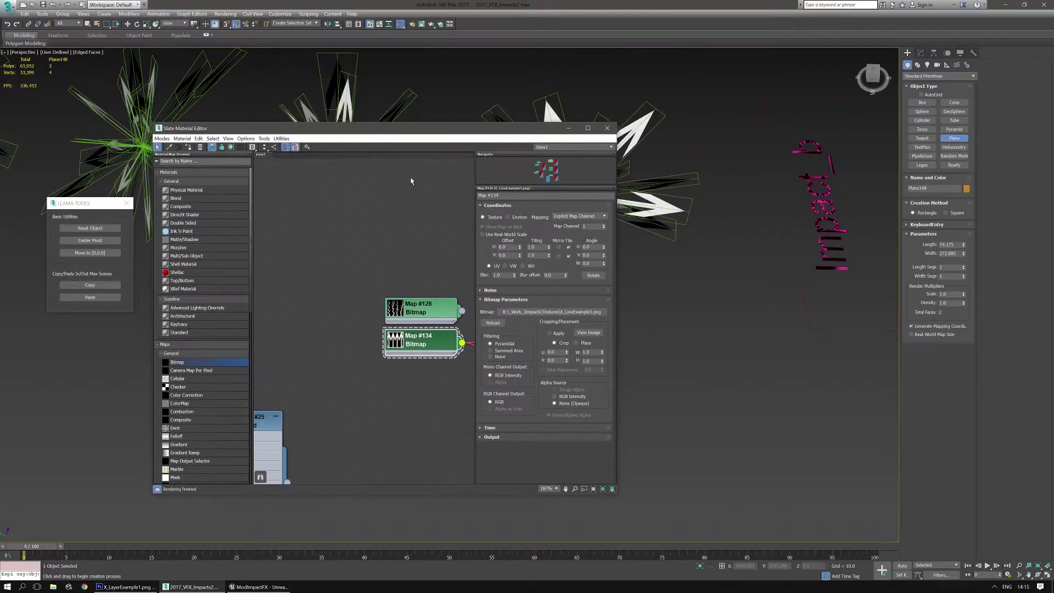
middle_drag(379, 196, 270, 218)
click(441, 327)
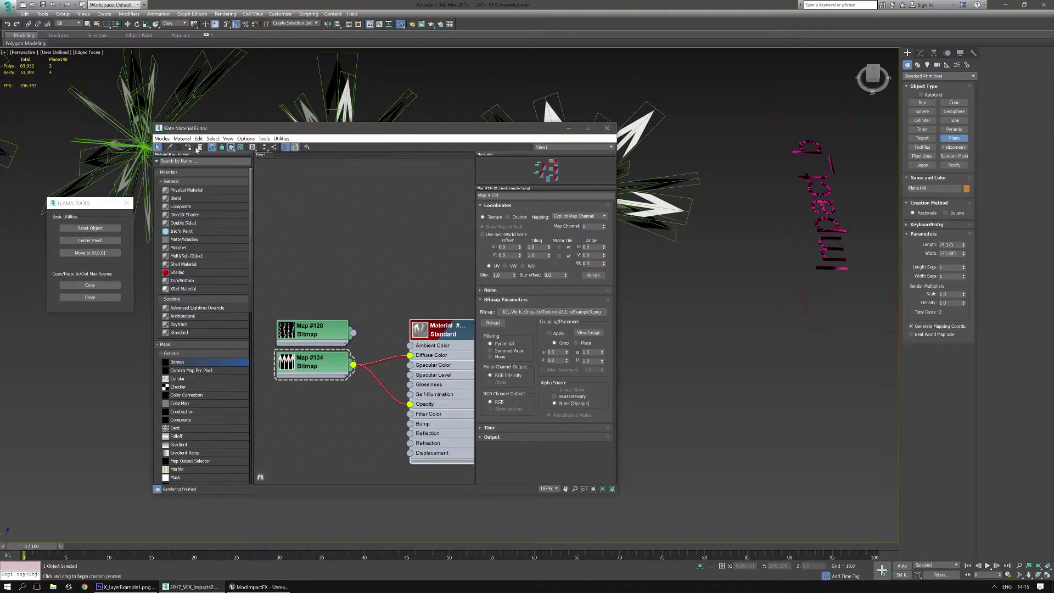
click(608, 128)
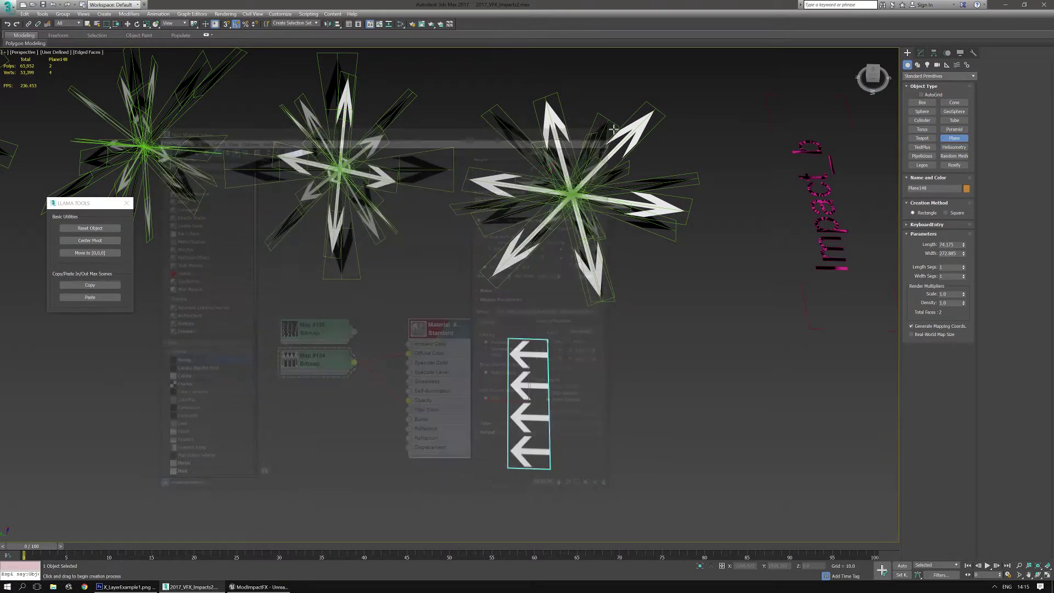
- Convert the new plane to an Editable Poly and add an Unwrap UVW modifier
key(z)
scroll(483, 319, up, 2)
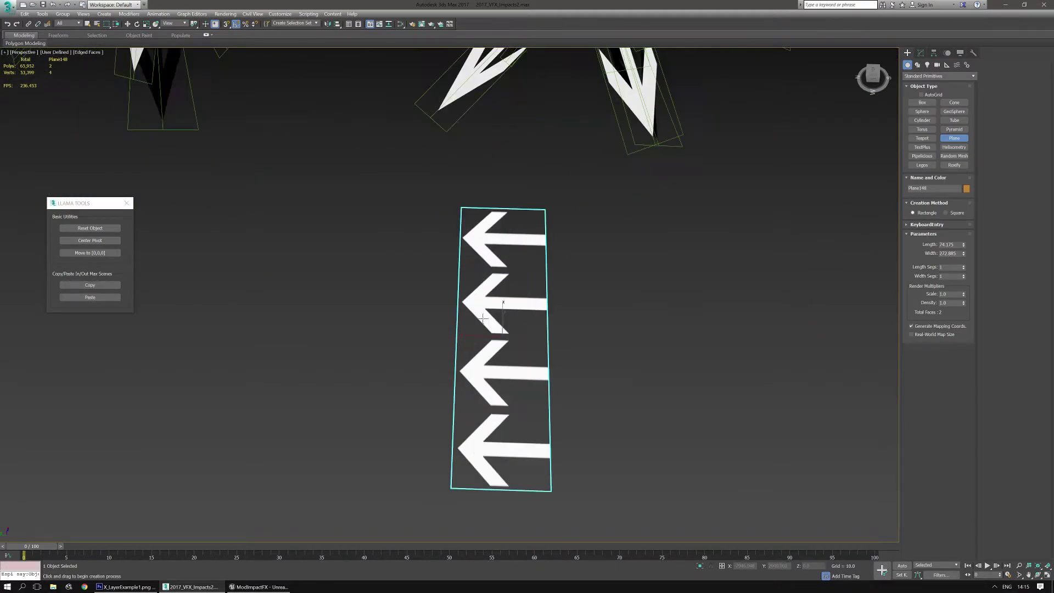
scroll(484, 327, down, 2)
scroll(483, 329, up, 2)
scroll(497, 324, up, 1)
middle_drag(497, 324, 502, 310)
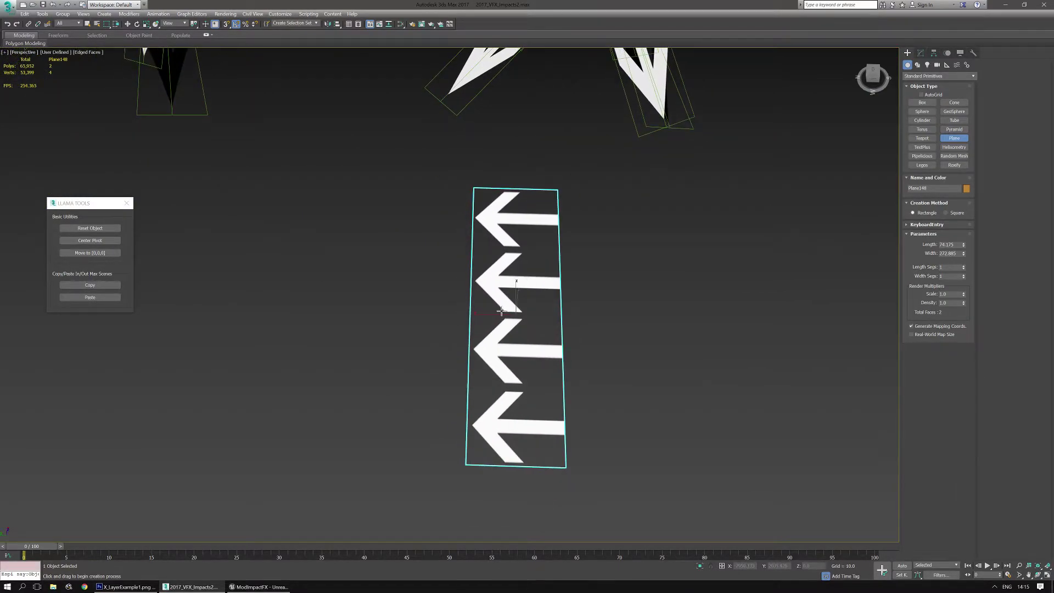
click(921, 52)
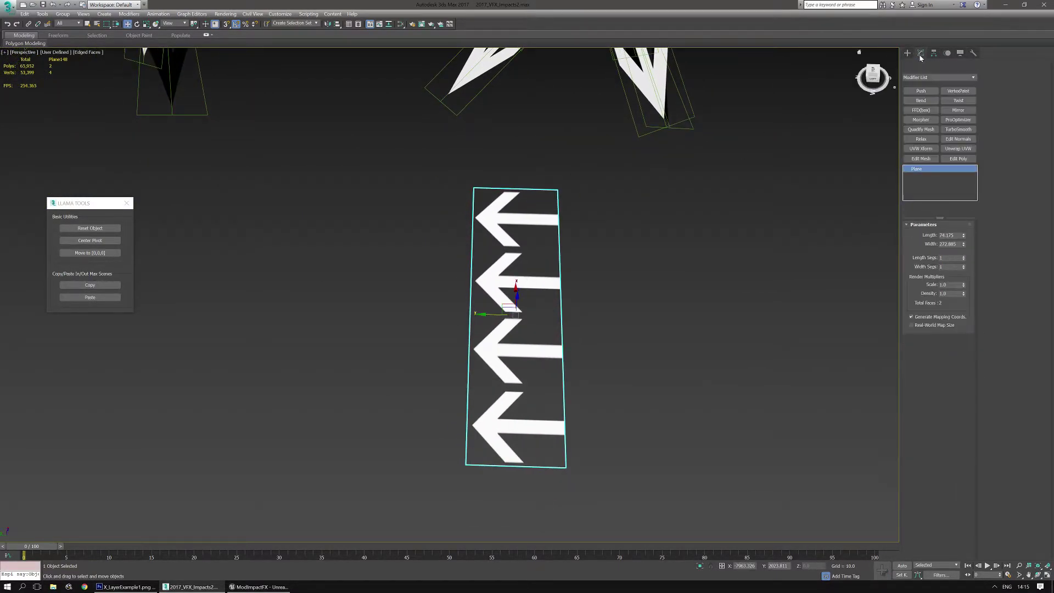
right_click(948, 181)
click(927, 196)
click(964, 149)
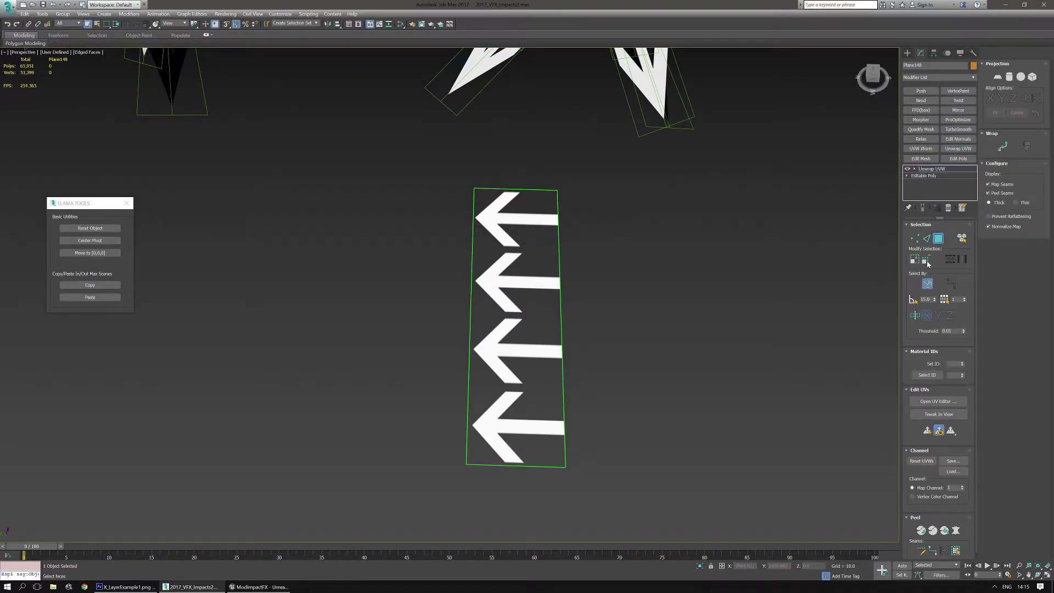
- Open the plane's UVs in the UV editor and show the Map #134 arrow texture as the background
click(951, 402)
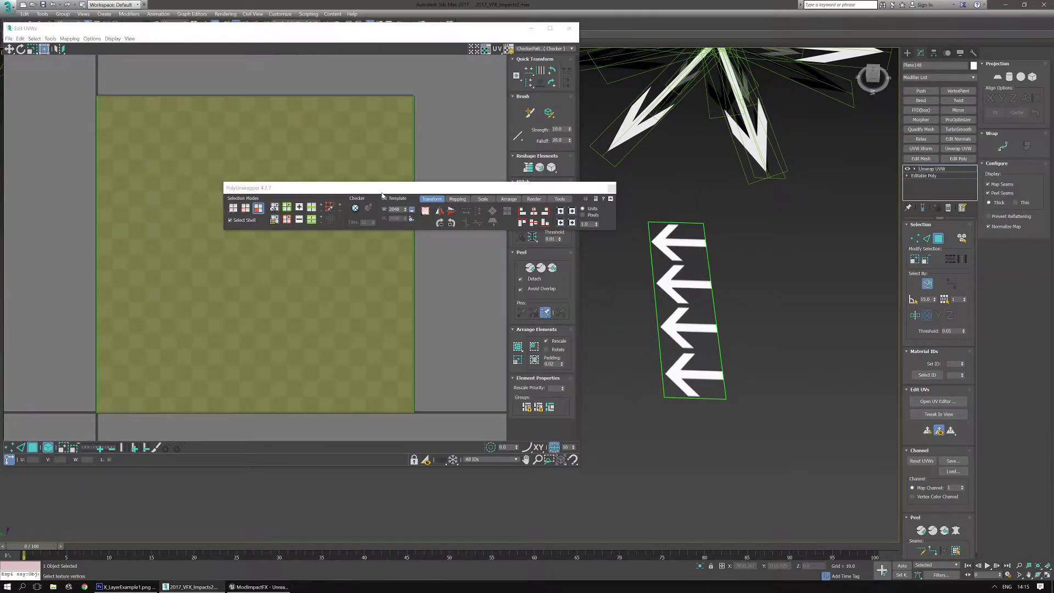
drag(383, 187, 260, 470)
click(547, 48)
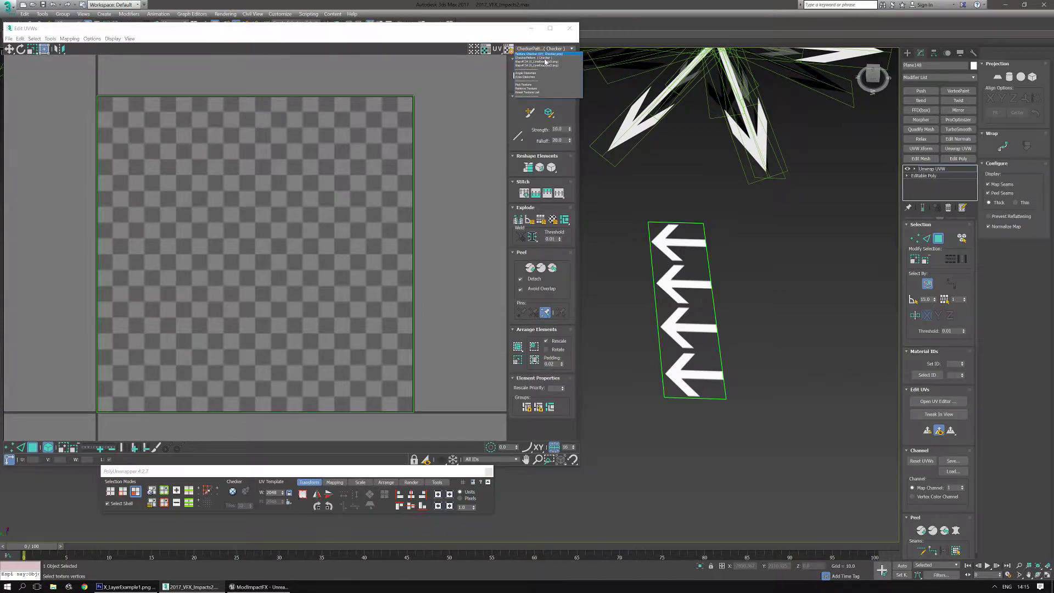
click(541, 66)
scroll(323, 234, down, 3)
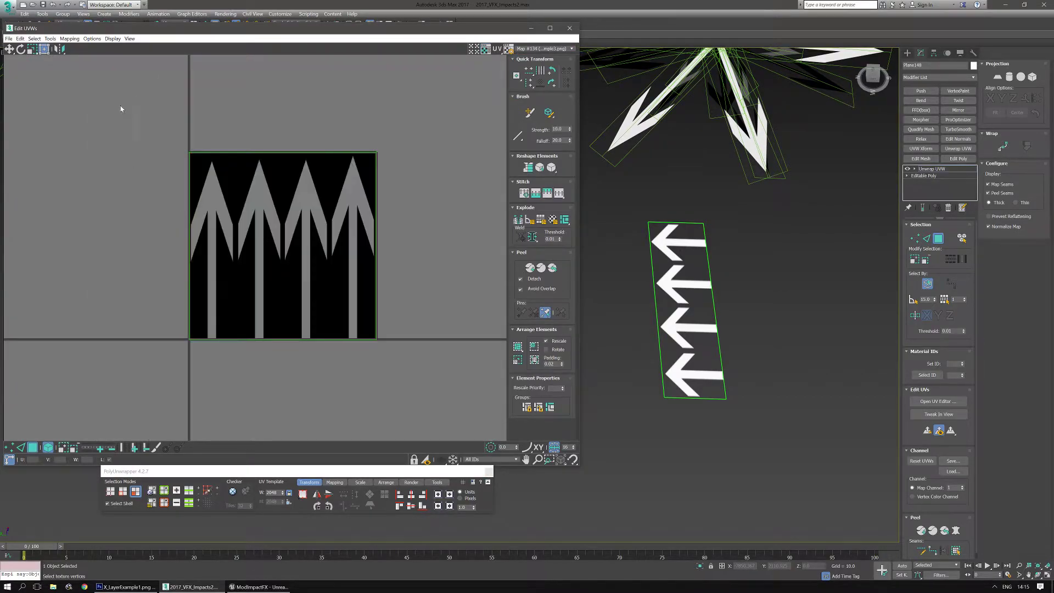
click(254, 159)
click(275, 122)
click(254, 159)
click(263, 137)
click(254, 157)
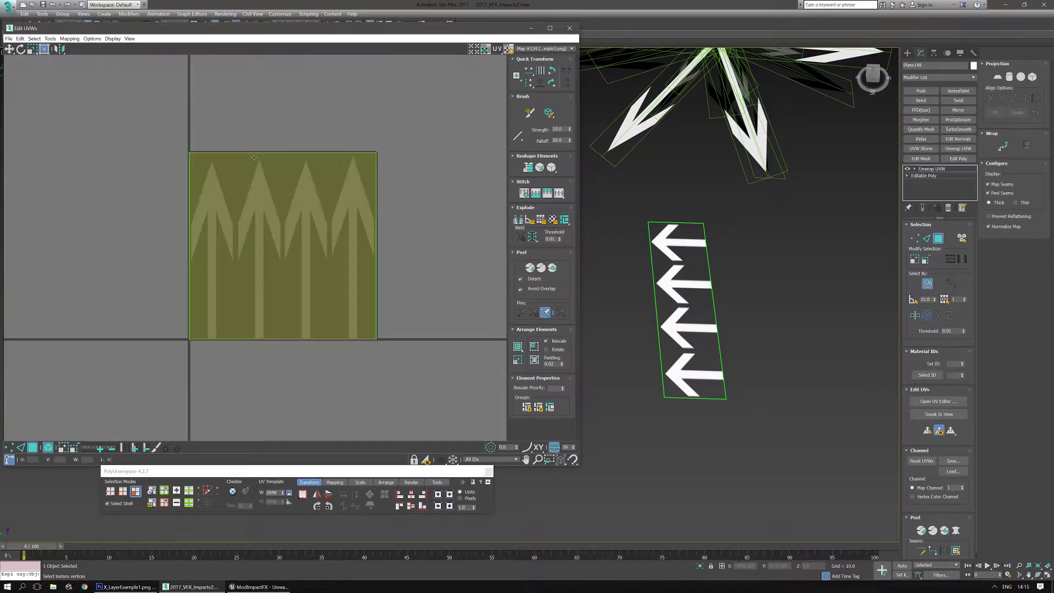
click(187, 179)
click(192, 330)
scroll(192, 330, up, 2)
click(124, 354)
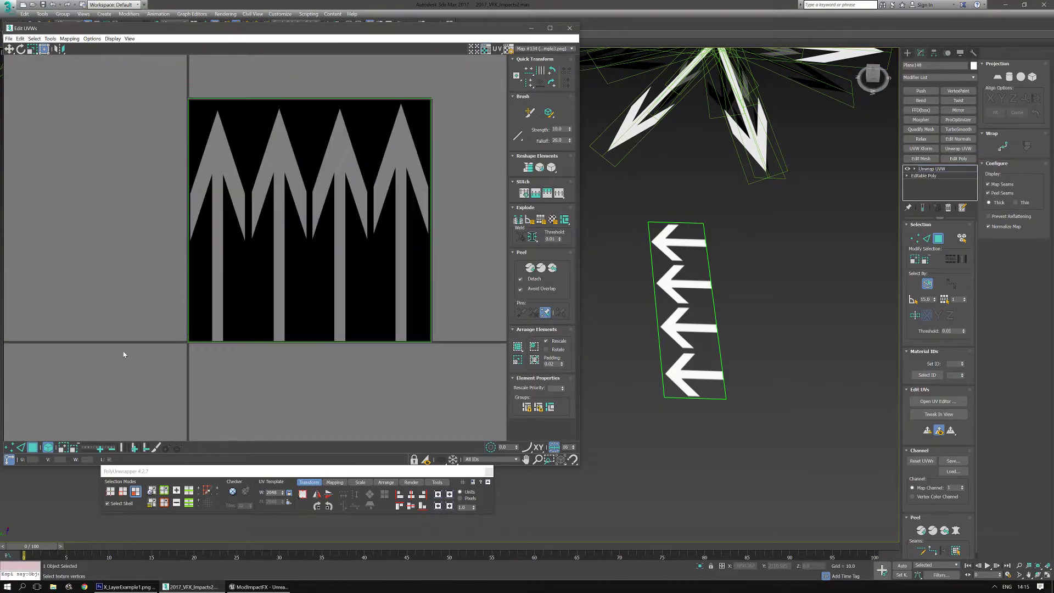
- Set the U coordinate of the plane's right-edge UV vertices to 0.25 as an absolute value and close the UV editor
click(9, 446)
drag(461, 77, 389, 385)
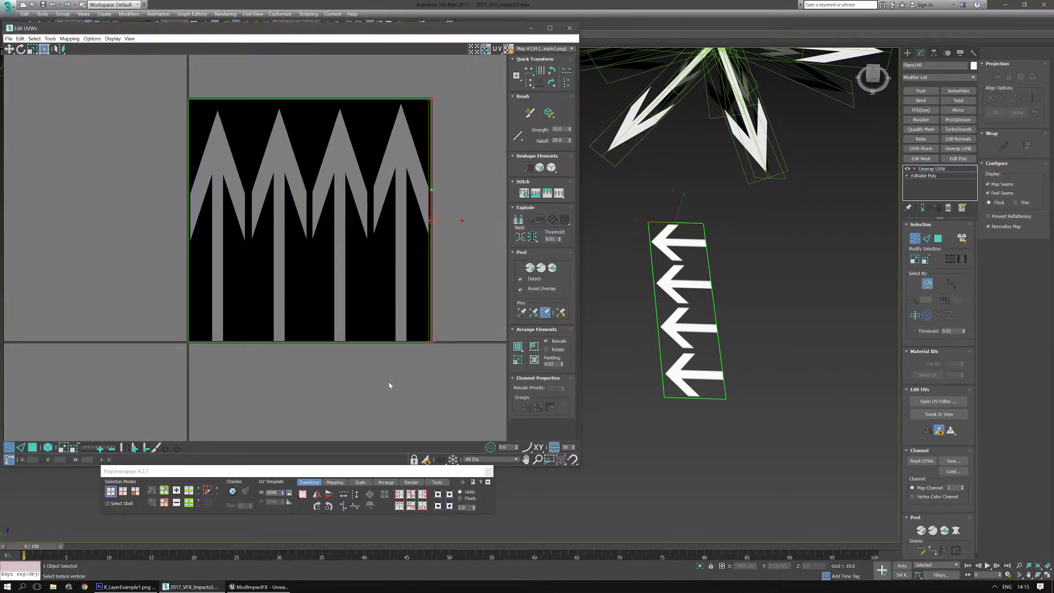
click(9, 461)
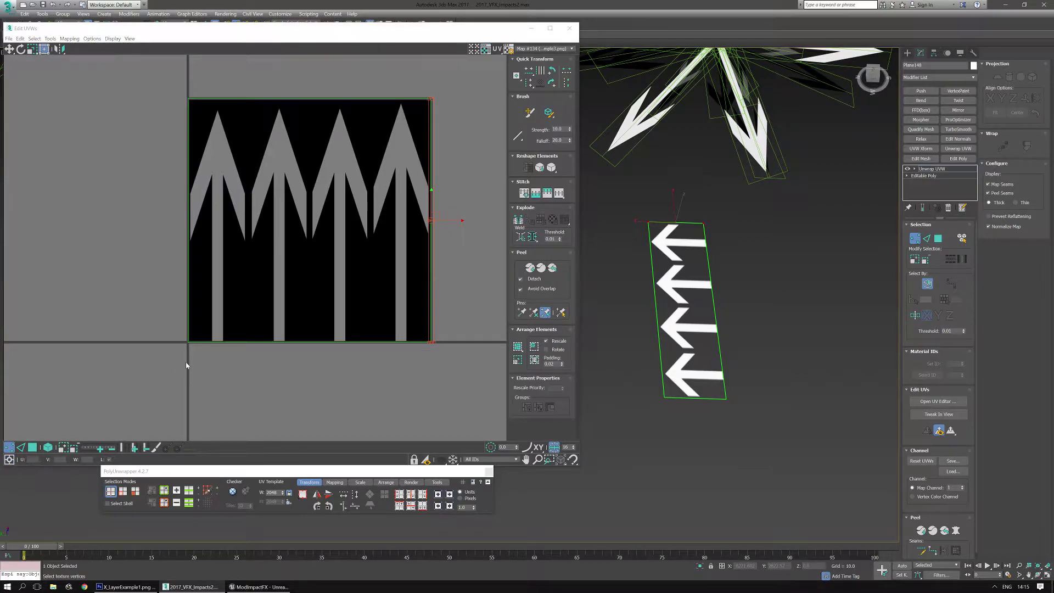
middle_drag(186, 365, 208, 369)
click(9, 48)
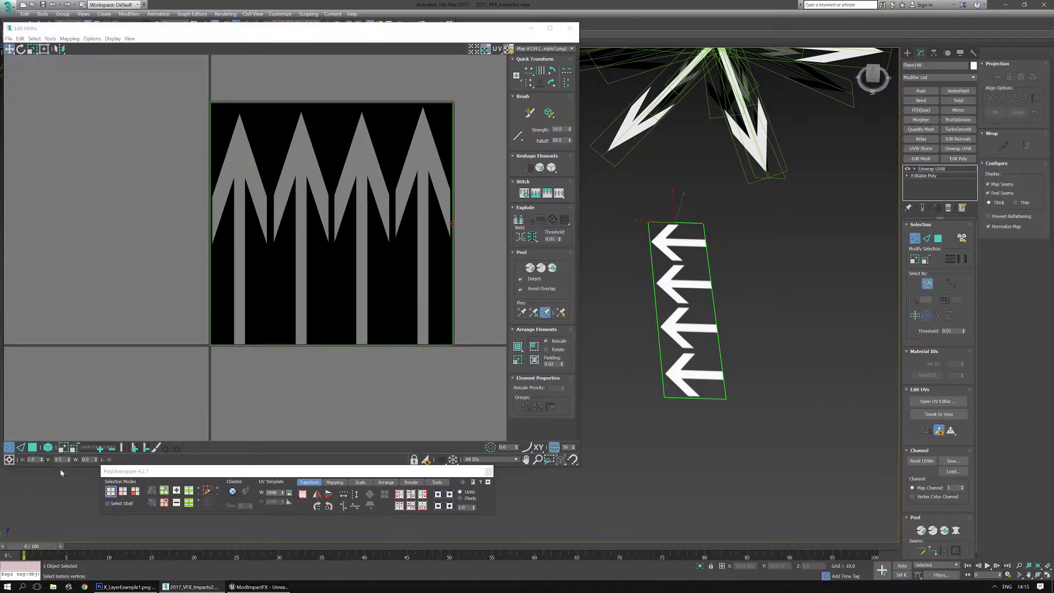
click(62, 459)
click(31, 459)
text(0.25)
key(Return)
middle_drag(181, 231, 240, 249)
scroll(301, 184, up, 2)
scroll(311, 217, down, 2)
middle_drag(329, 234, 271, 231)
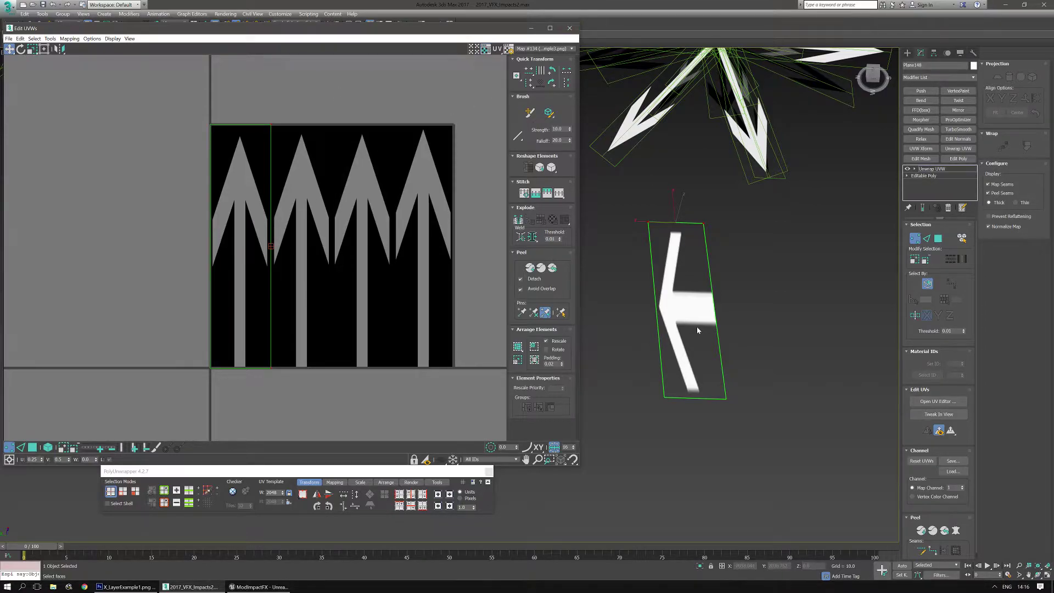
click(570, 28)
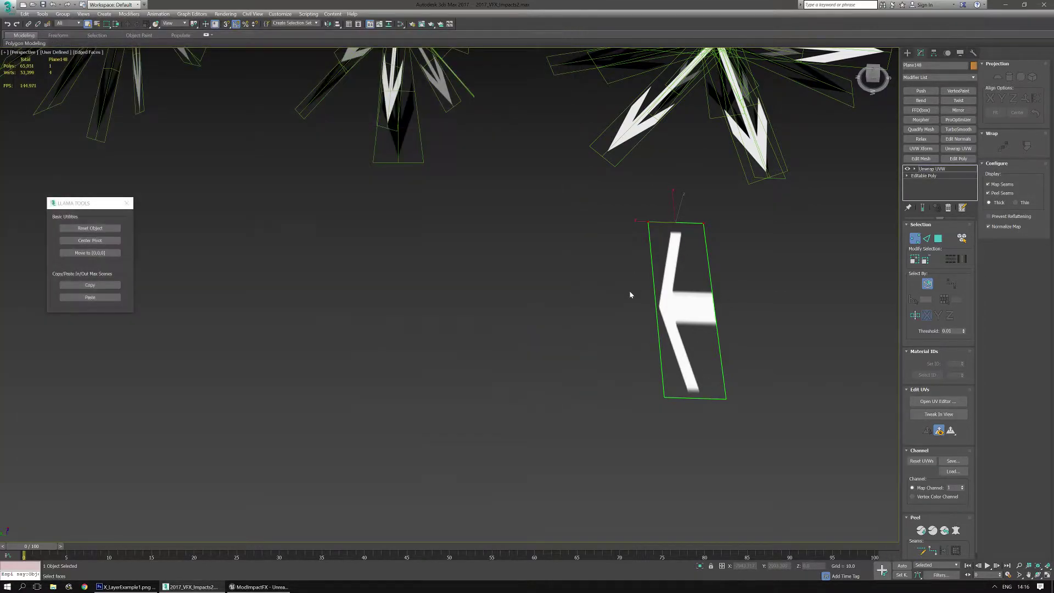
- Collapse the plane to an Editable Poly and scale it into a long, narrow card matching the single arrow's proportions
key(ctrl+e)
middle_drag(710, 269, 608, 266)
key(r)
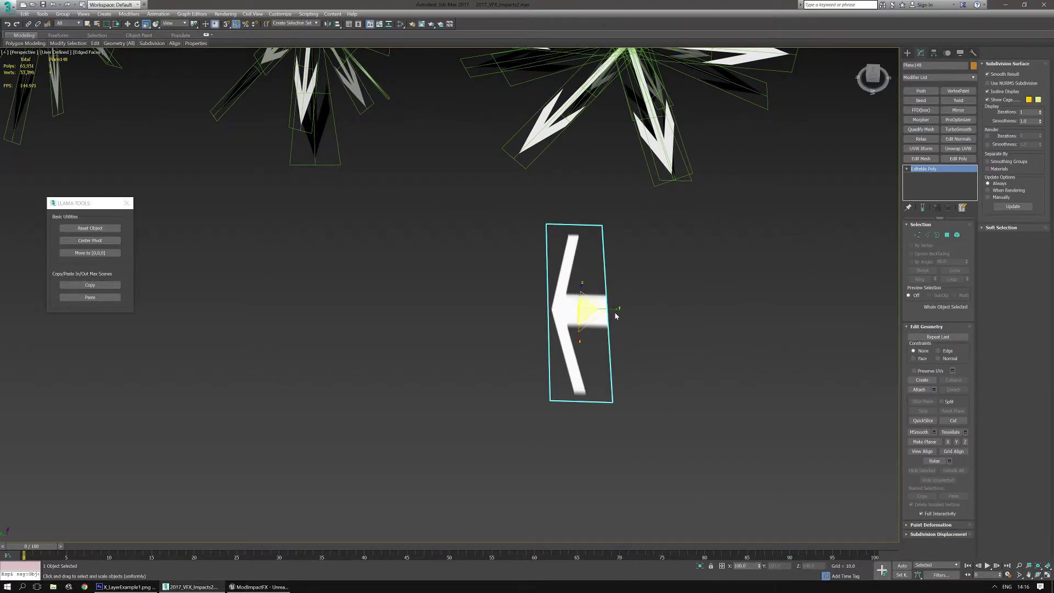
drag(614, 305, 581, 306)
middle_drag(637, 442, 584, 445)
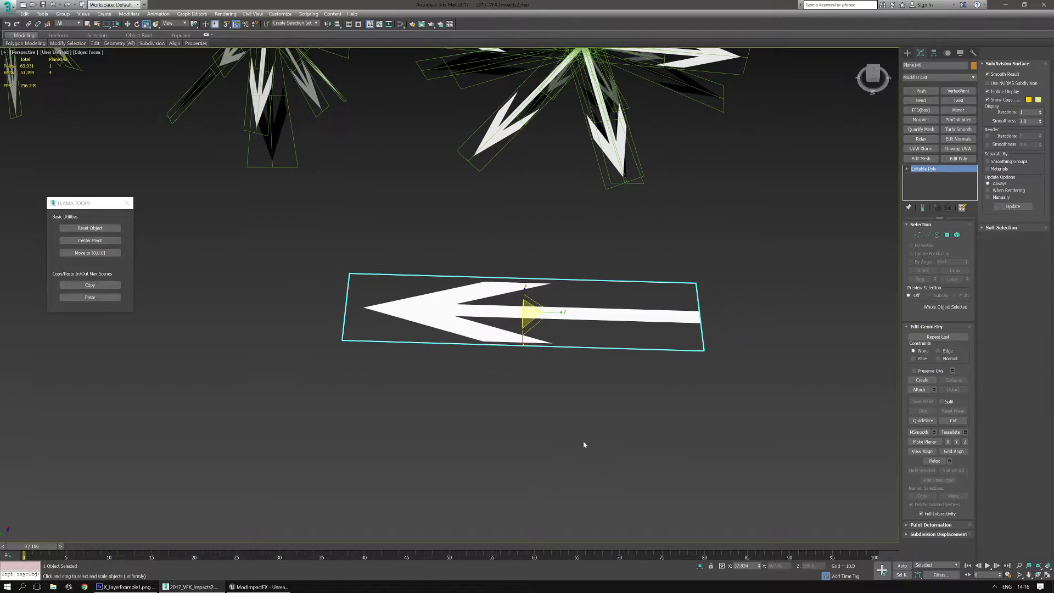
- Select the centre vertices of SM_VFX_BoltImpact_01 to inspect their vertex color
middle_drag(674, 358, 628, 361)
click(586, 188)
key(w)
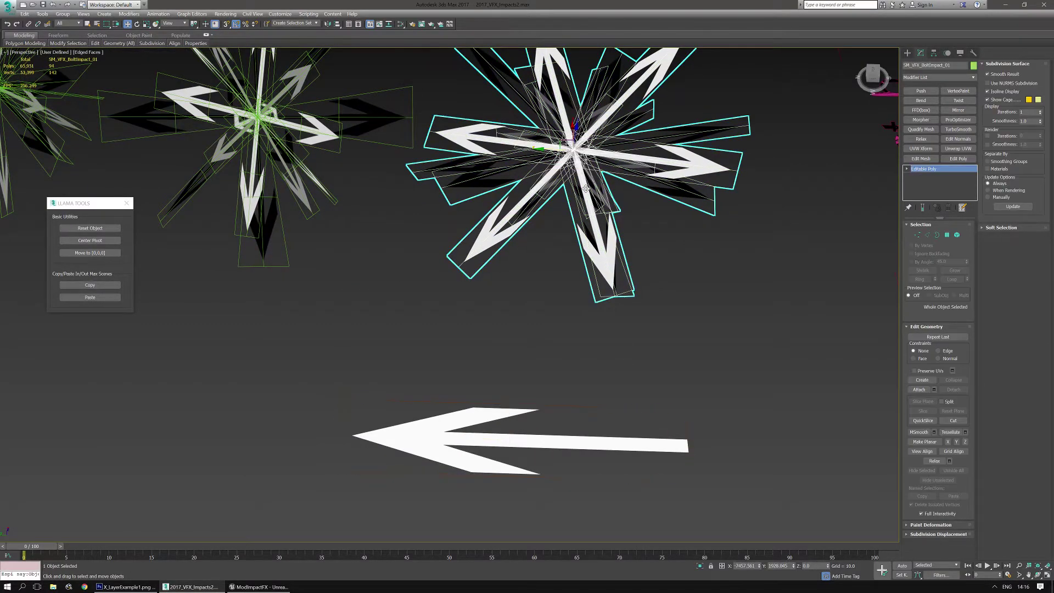
key(z)
key(1)
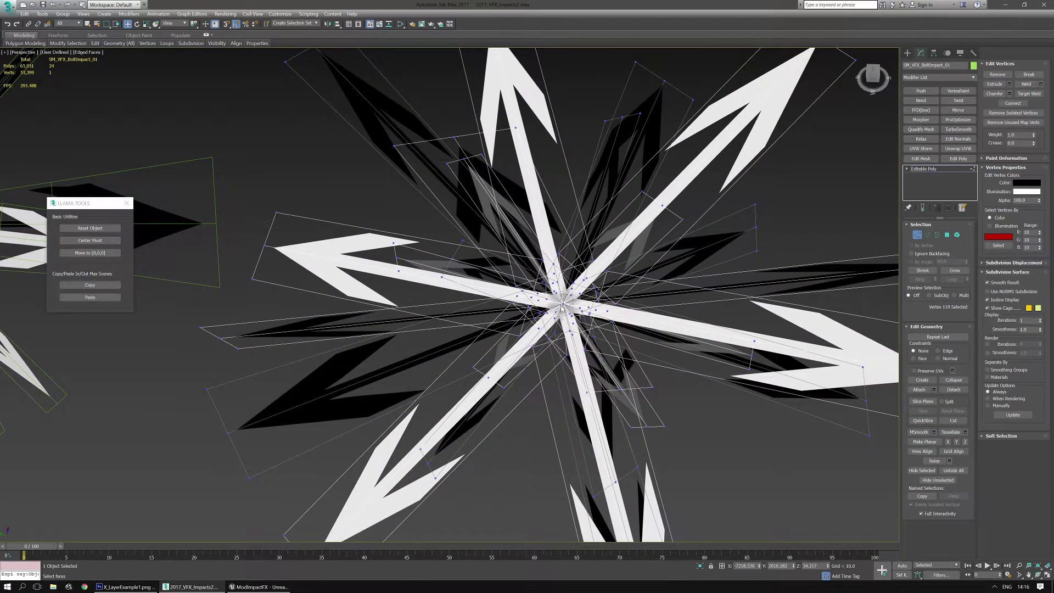
click(561, 306)
scroll(552, 295, up, 2)
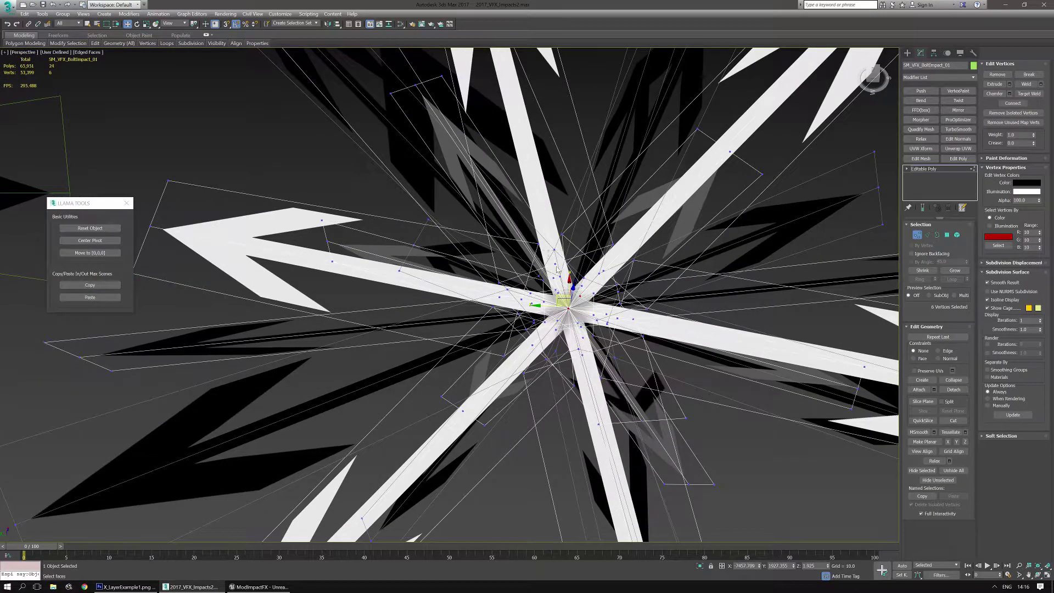
- Inspect the vertex color at the outer tips of the bolt impact's arms and leave vertex editing
drag(557, 267, 659, 396)
scroll(659, 396, down, 3)
middle_drag(659, 396, 620, 261)
drag(639, 427, 617, 401)
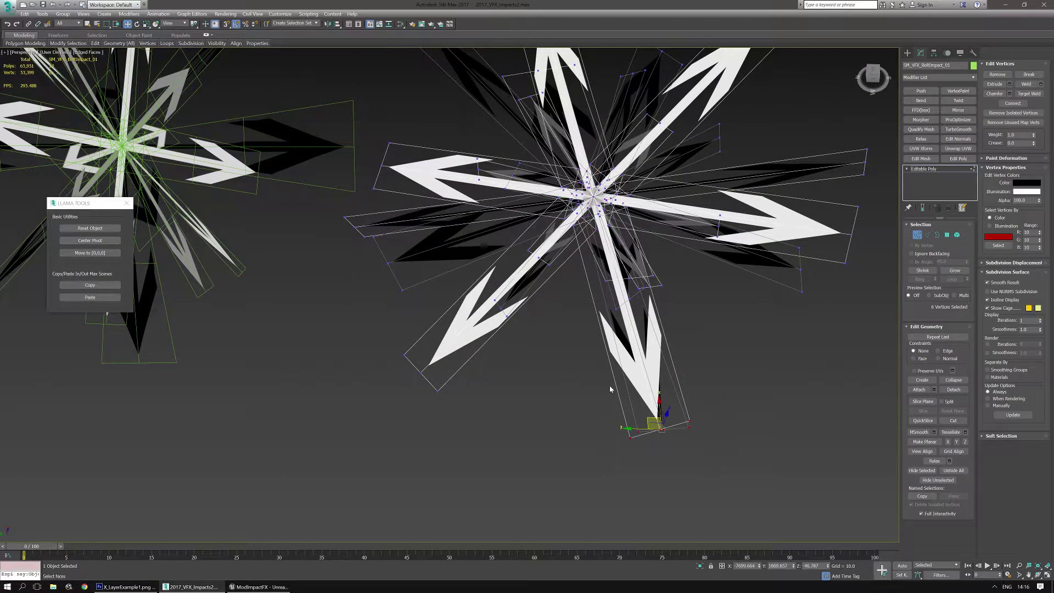
middle_drag(623, 382, 727, 384)
drag(559, 420, 560, 419)
scroll(590, 354, down, 3)
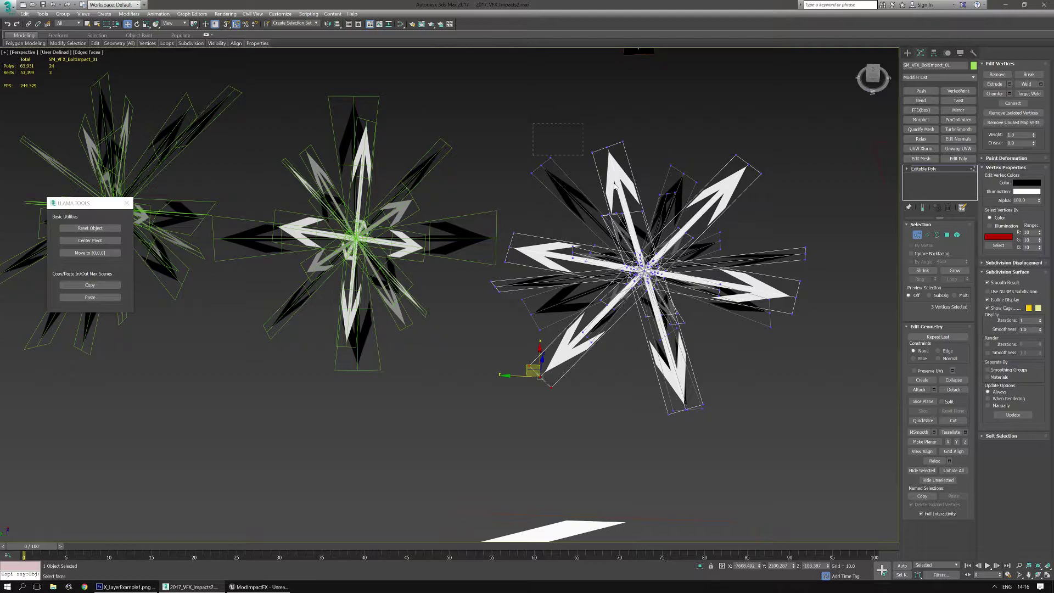
drag(615, 185, 791, 374)
middle_drag(802, 353, 730, 214)
click(907, 53)
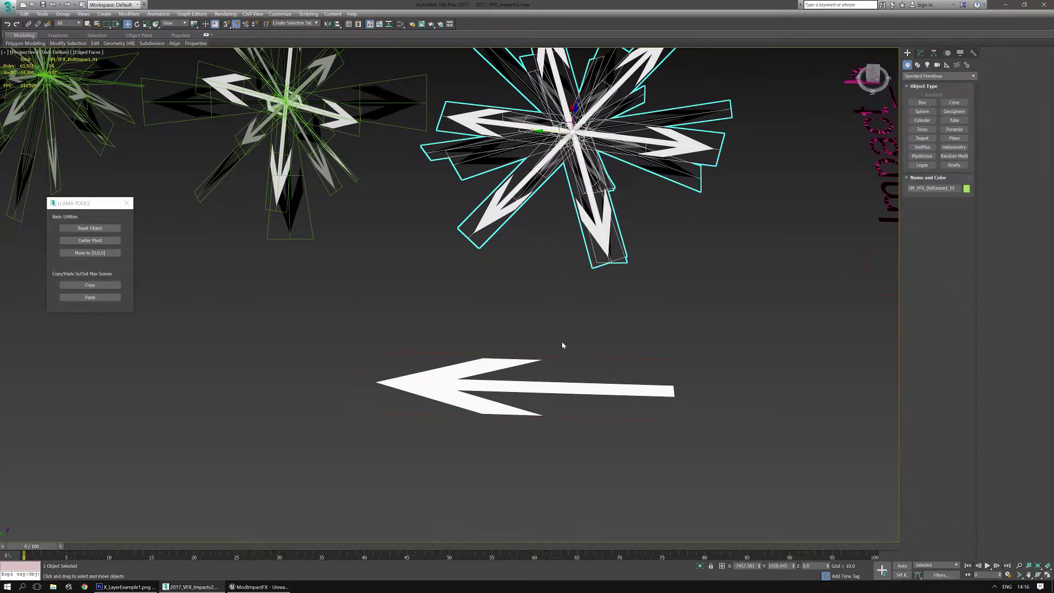
- Set the vertex color of all four vertices of the single-arrow plane to black
click(540, 377)
key(1)
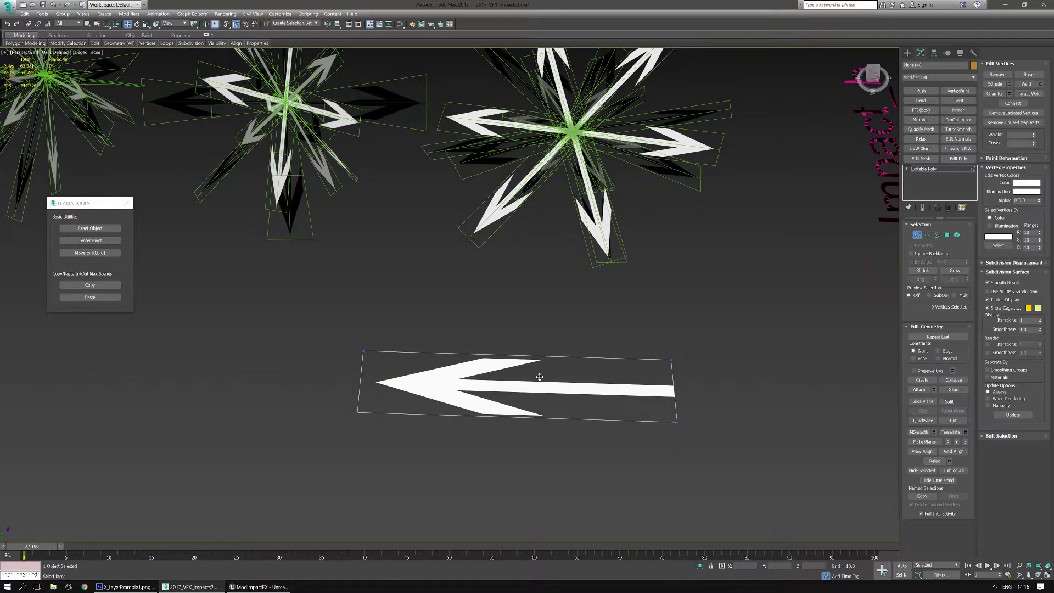
key(ctrl+a)
click(1024, 182)
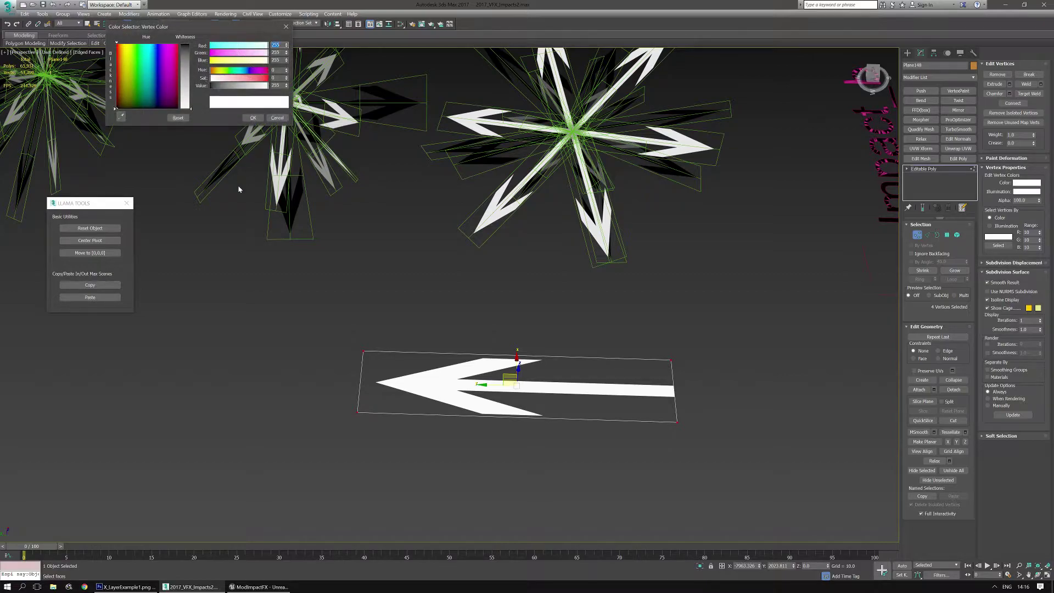
drag(224, 85, 211, 85)
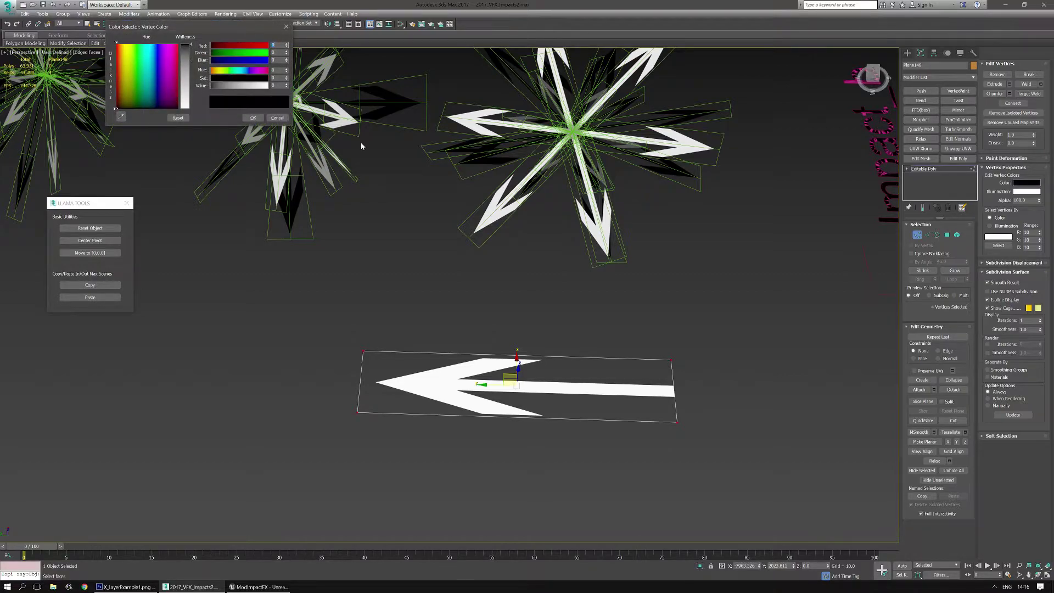
click(253, 118)
click(907, 53)
- Clone the arrow plane as a rotated copy and move it so both arrows fan out from a shared tail point
scroll(549, 368, down, 5)
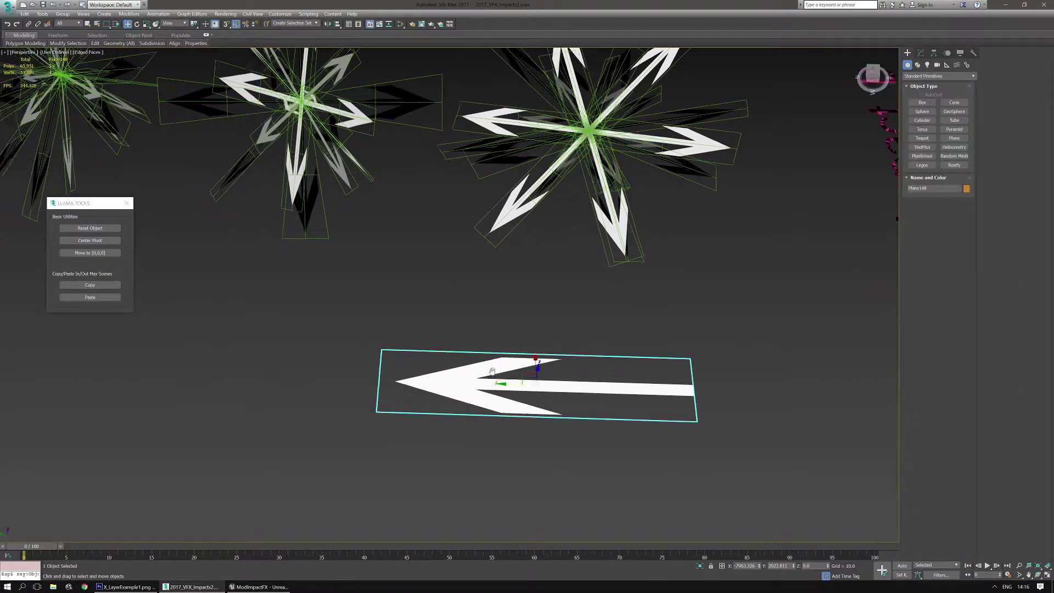
scroll(549, 368, up, 3)
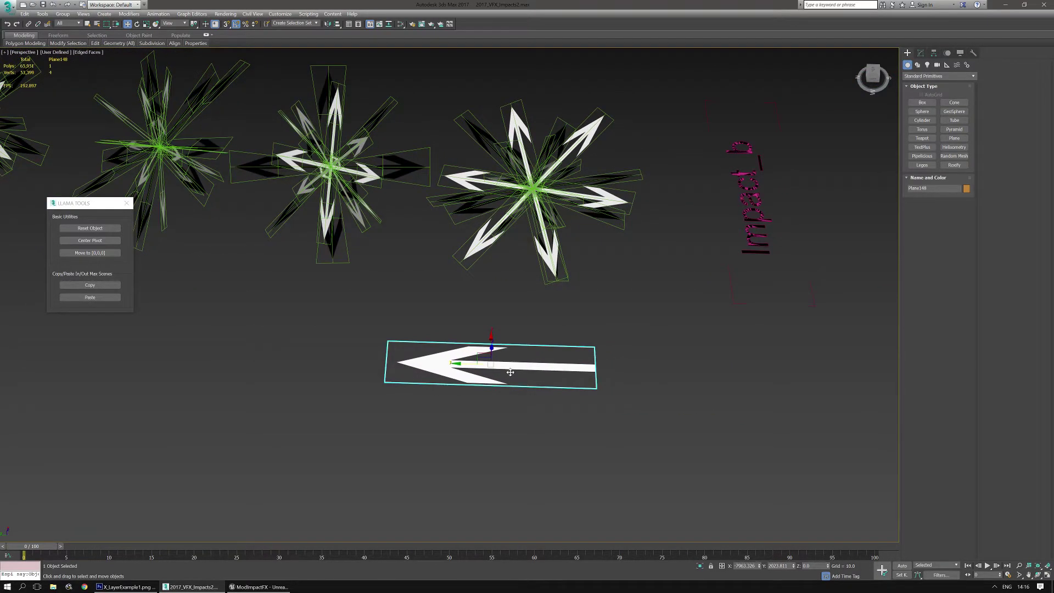
key(e)
mouse_move(517, 381)
shift+mouse_down()
mouse_move(491, 355)
mouse_move(467, 391)
shift+mouse_up()
click(524, 332)
key(w)
mouse_move(481, 364)
middle_down()
mouse_move(462, 367)
mouse_move(470, 377)
middle_up()
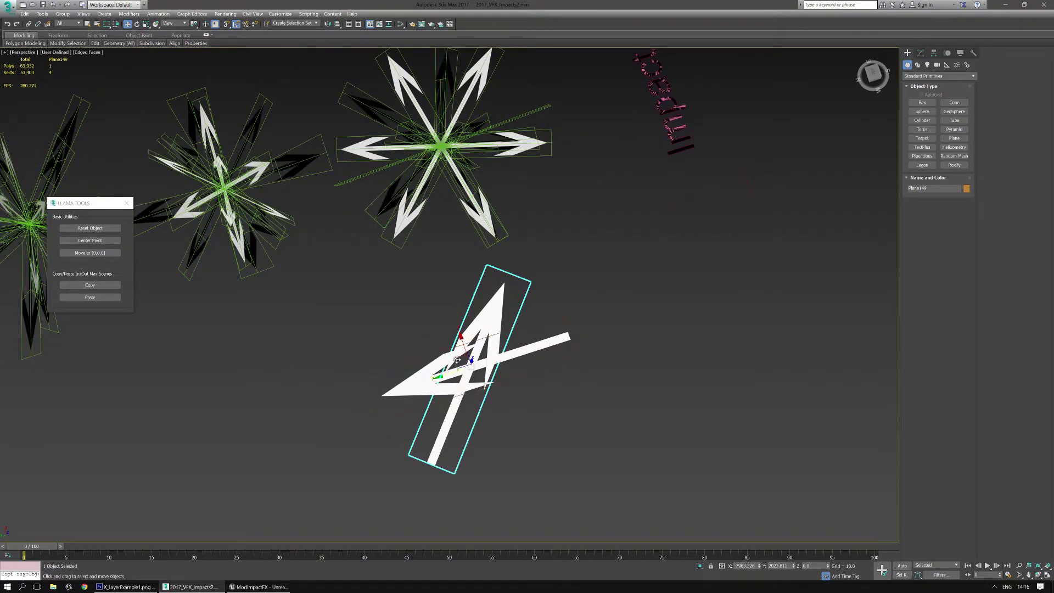
mouse_move(457, 360)
mouse_down()
mouse_move(608, 303)
mouse_move(580, 246)
mouse_up()
alt+middle_drag(654, 397, 632, 401)
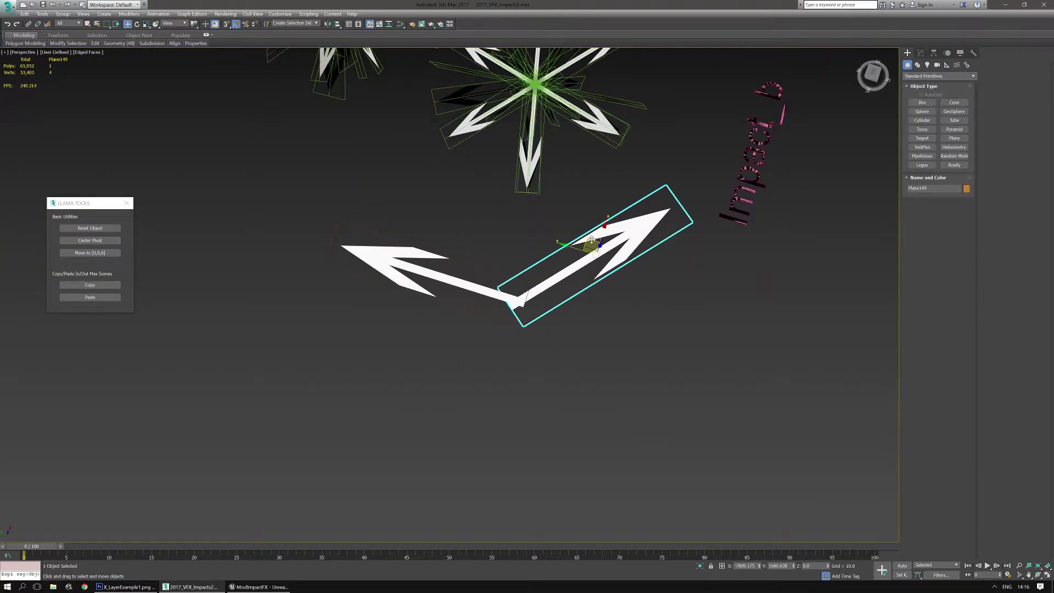
- Copy the second arrow plane and rotate the copy to add a third arm radiating from the shared tail point
shift+drag(591, 240, 585, 323)
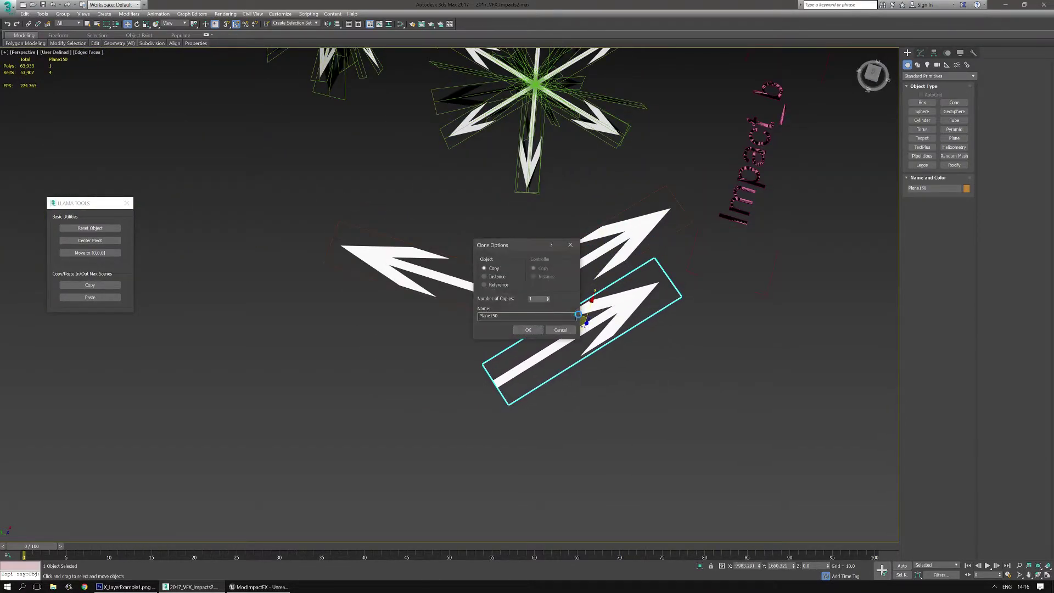
click(528, 330)
key(e)
mouse_move(558, 353)
mouse_down()
mouse_move(536, 344)
mouse_move(566, 365)
mouse_up()
key(w)
- Delete the three arrow planes arranged below the row of impact meshes
click(392, 433)
scroll(392, 433, down, 3)
alt+middle_drag(392, 433, 414, 411)
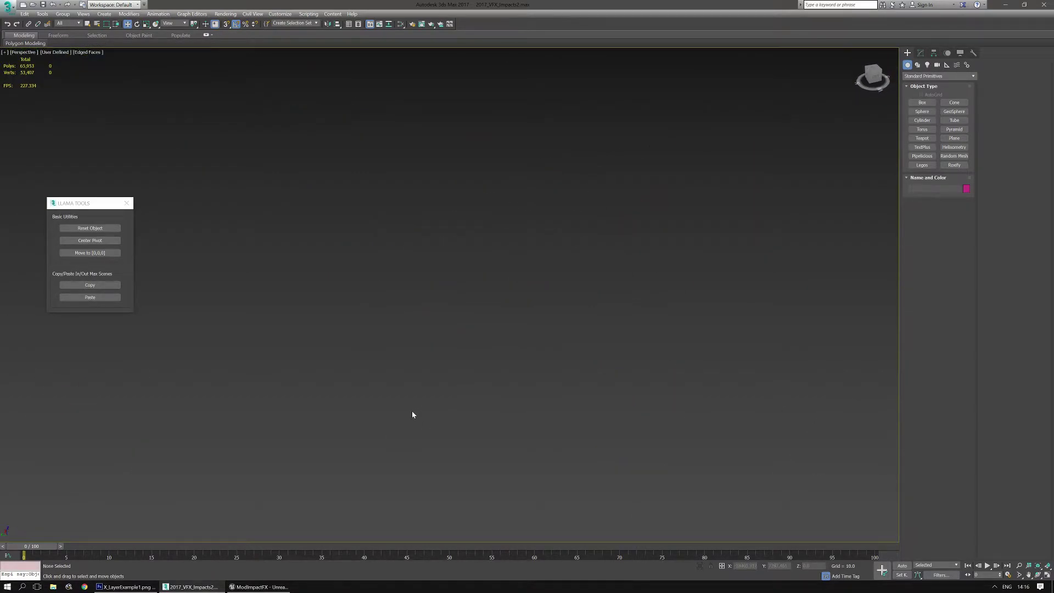
key(z)
scroll(437, 335, up, 5)
alt+middle_drag(437, 335, 672, 337)
scroll(671, 337, up, 3)
drag(645, 325, 581, 284)
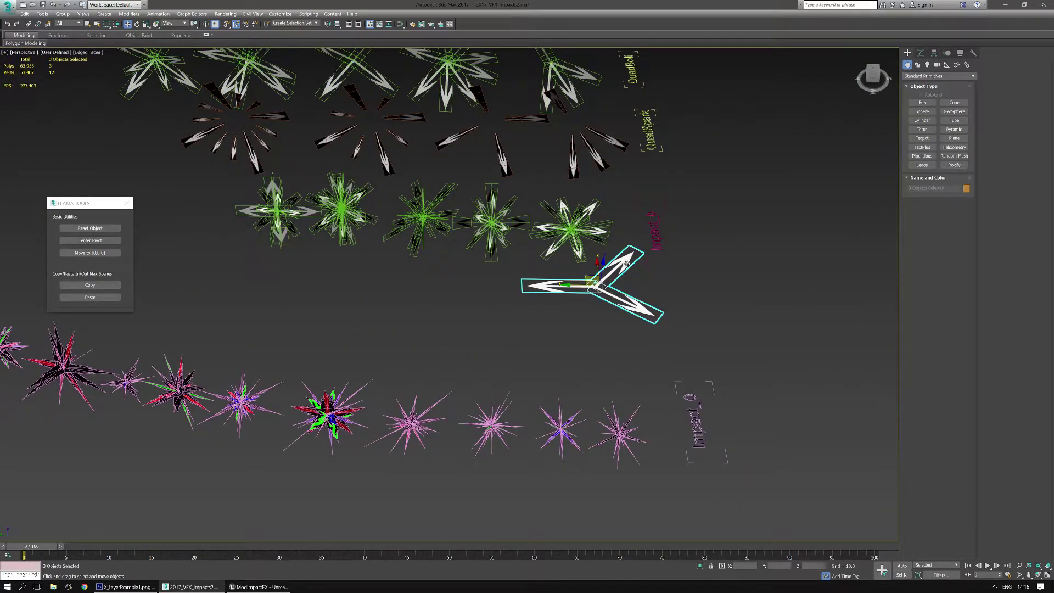
key(Delete)
- Examine the rows of straight and curved arrow cards, selecting SM_VFX_HitLine_03
scroll(543, 305, down, 2)
middle_drag(510, 246, 522, 205)
scroll(598, 369, down, 3)
scroll(593, 335, up, 3)
scroll(593, 336, up, 3)
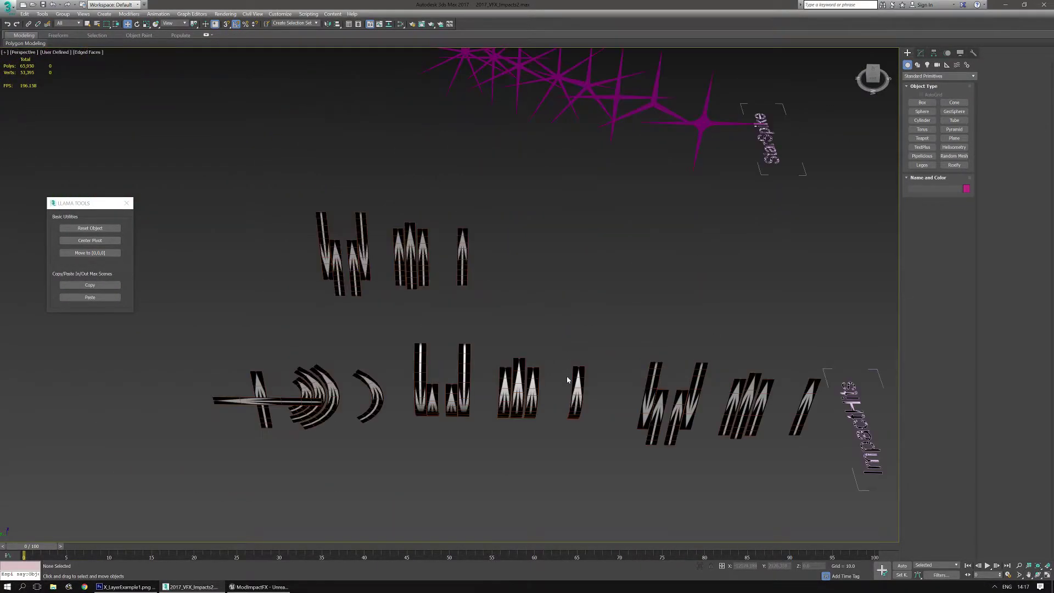
scroll(627, 391, down, 2)
click(624, 296)
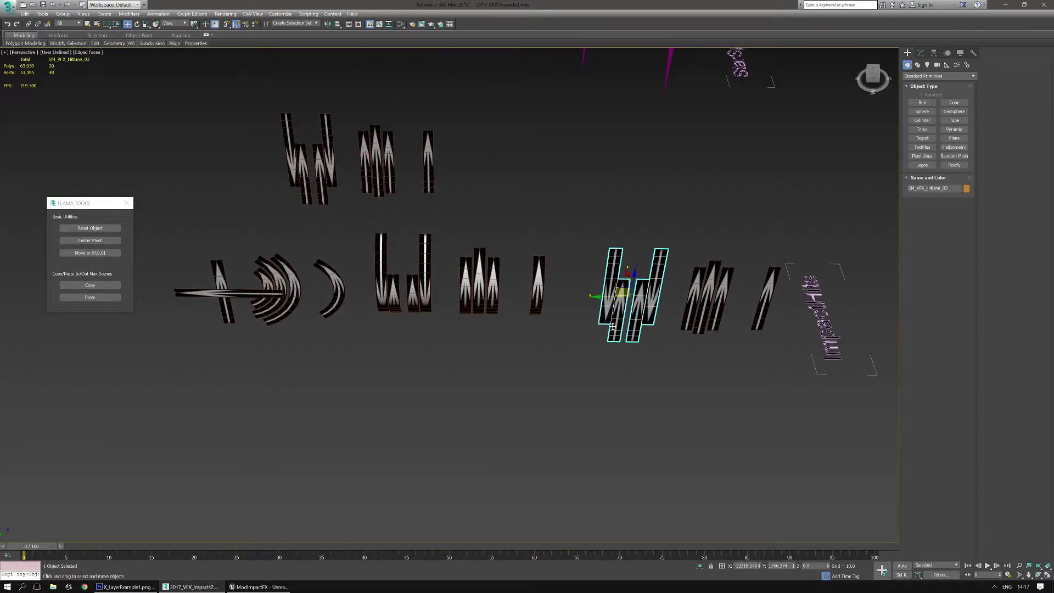
- Examine the row of spiral spark meshes, selecting SM_VFX_SpiralSpark_05
alt+middle_drag(624, 296, 412, 208)
middle_drag(412, 208, 465, 316)
scroll(465, 316, down, 3)
middle_drag(440, 245, 394, 377)
click(573, 346)
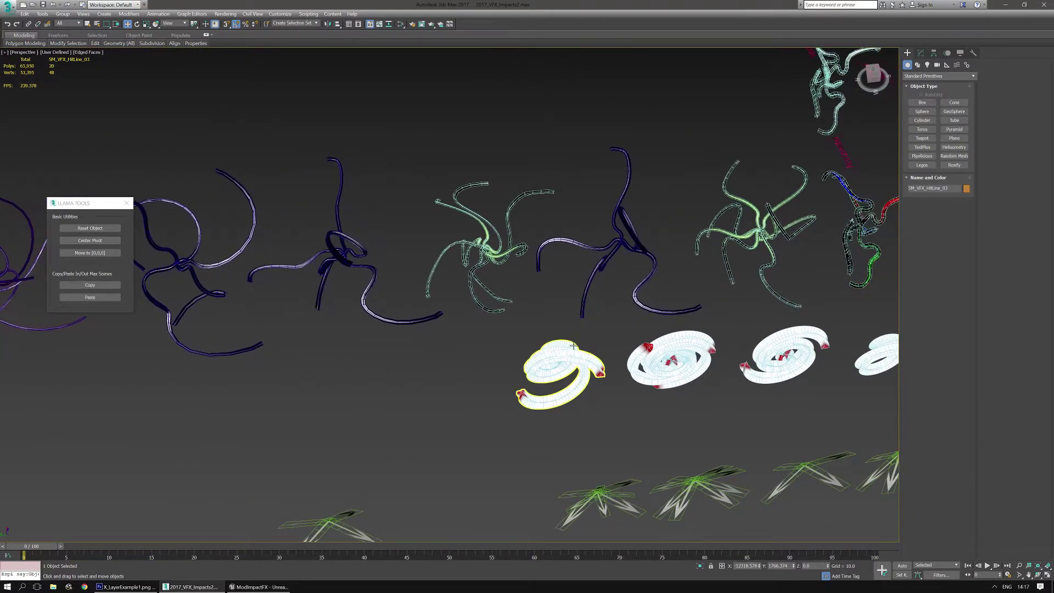
click(574, 349)
middle_drag(706, 328, 588, 356)
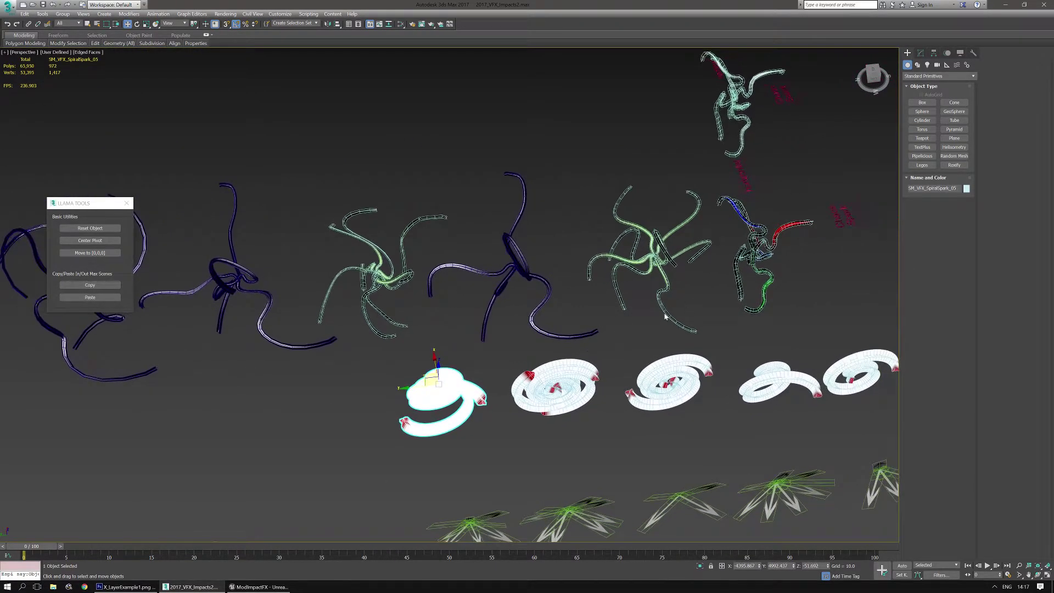
- Examine the curved spark meshes up close and select SM_VFX_ChaosSpark_01 with the red, green and blue strands
scroll(504, 271, up, 5)
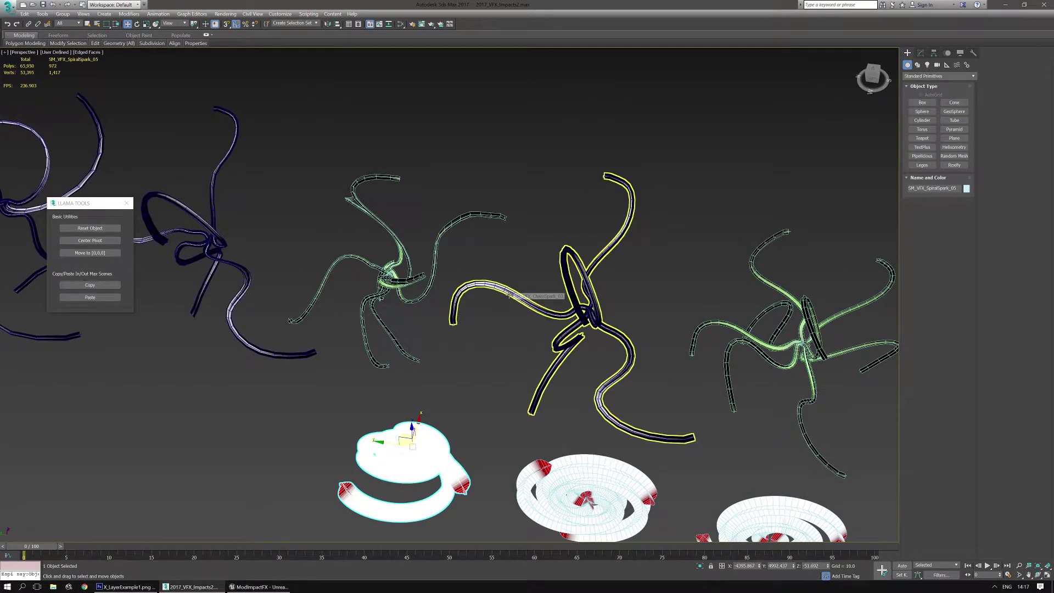
scroll(511, 291, down, 6)
scroll(539, 324, up, 8)
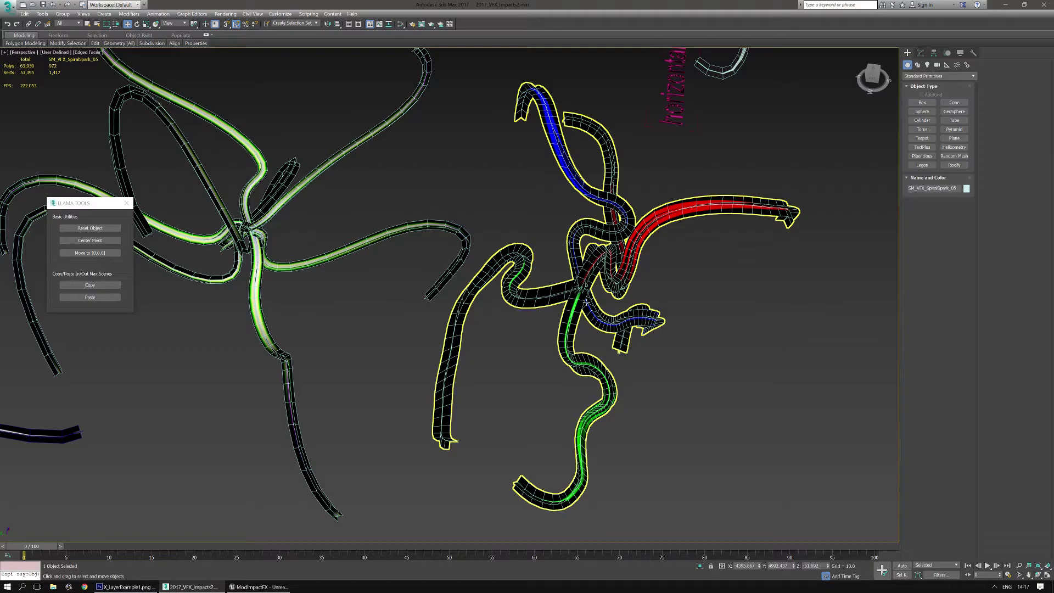
middle_drag(699, 368, 445, 291)
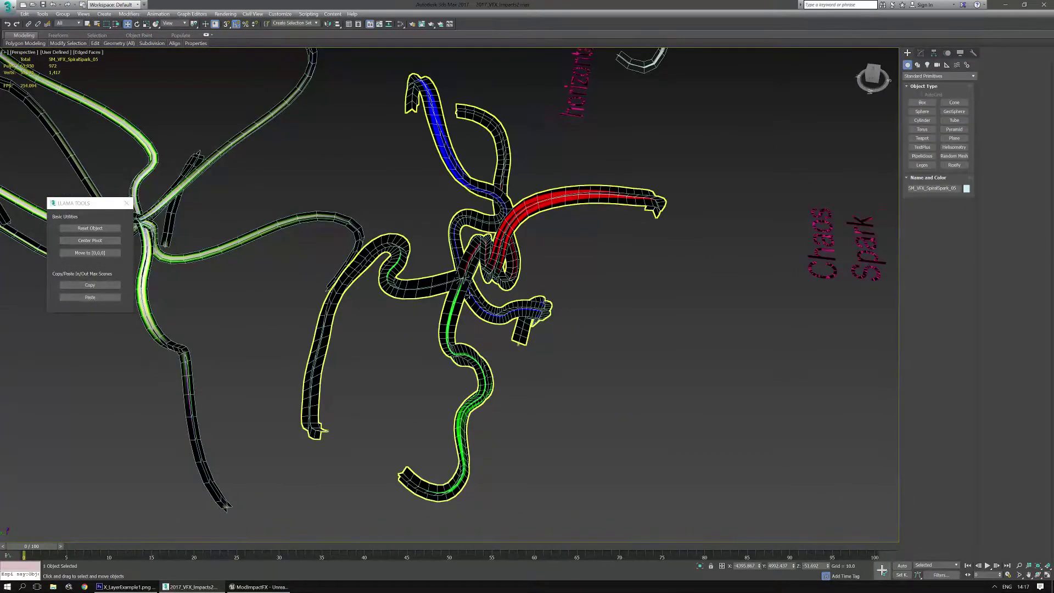
click(465, 294)
key(z)
scroll(464, 295, up, 8)
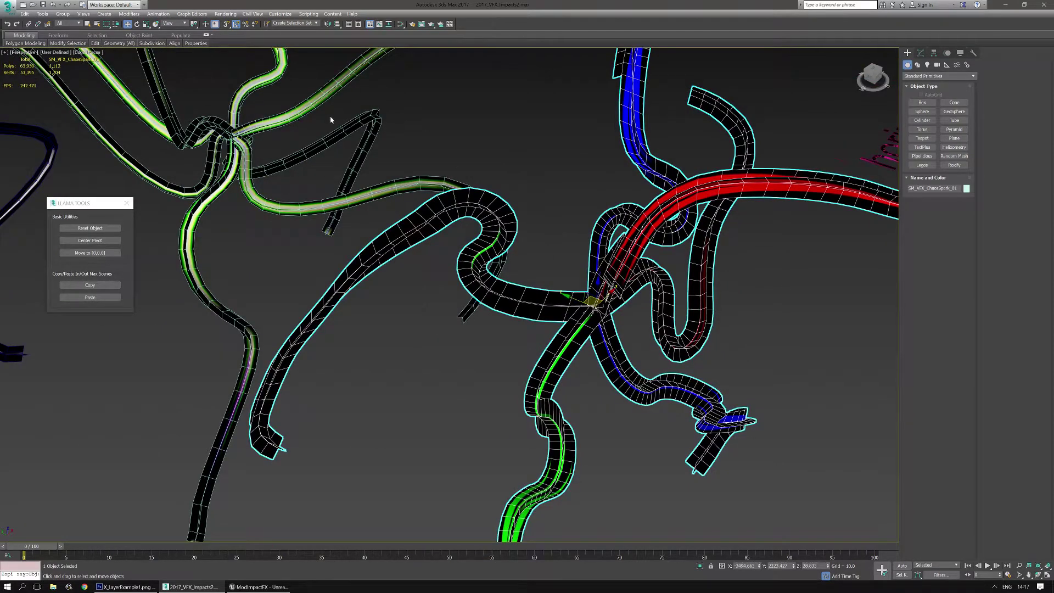
middle_drag(751, 269, 582, 307)
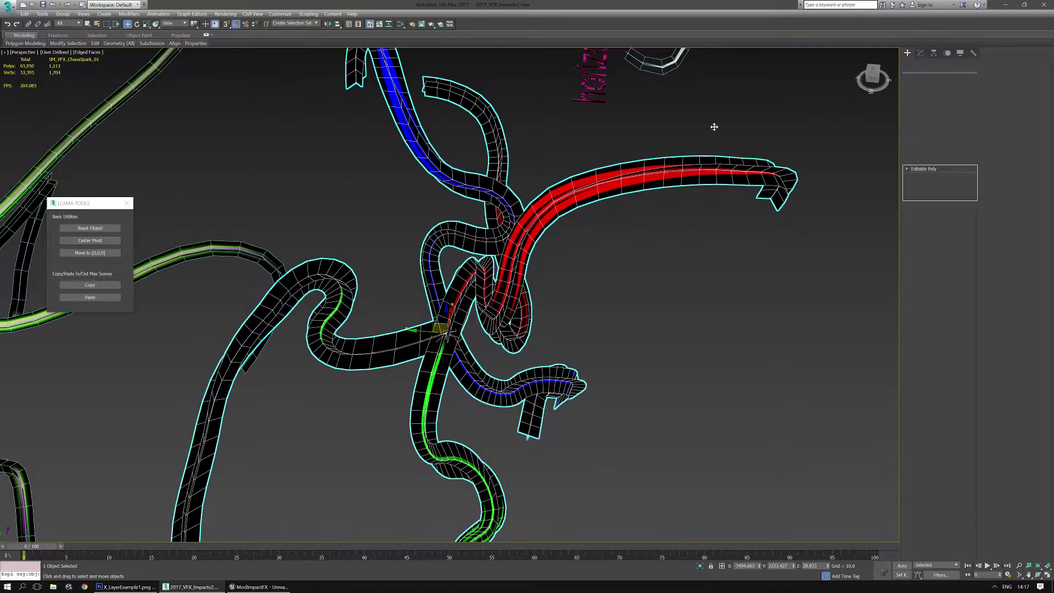
- Inspect the vertex color and alpha at the ends of the chaos spark's blue and red strands
key(1)
click(573, 400)
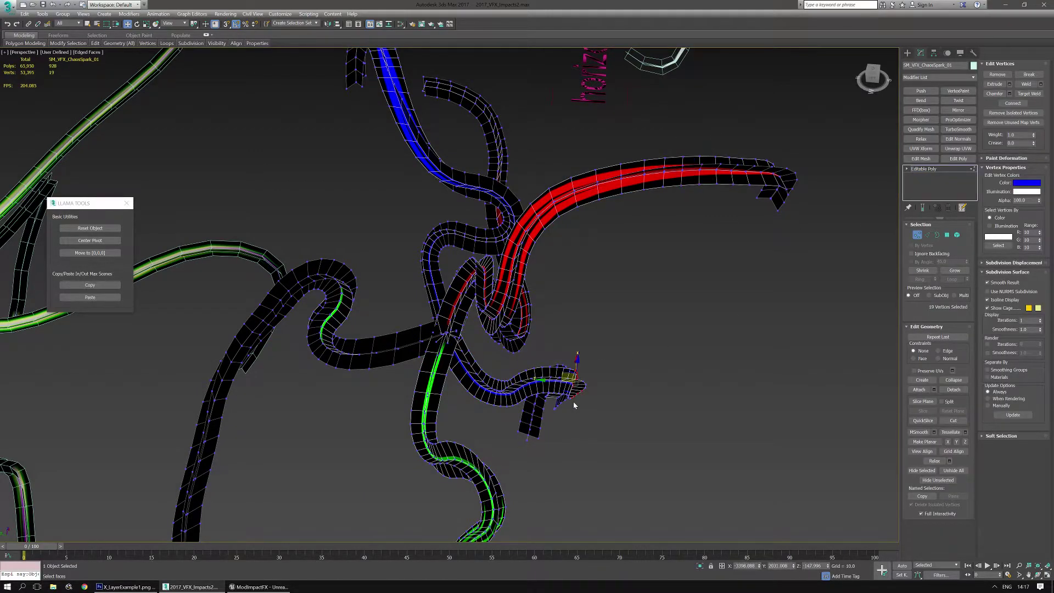
alt+middle_drag(732, 278, 557, 263)
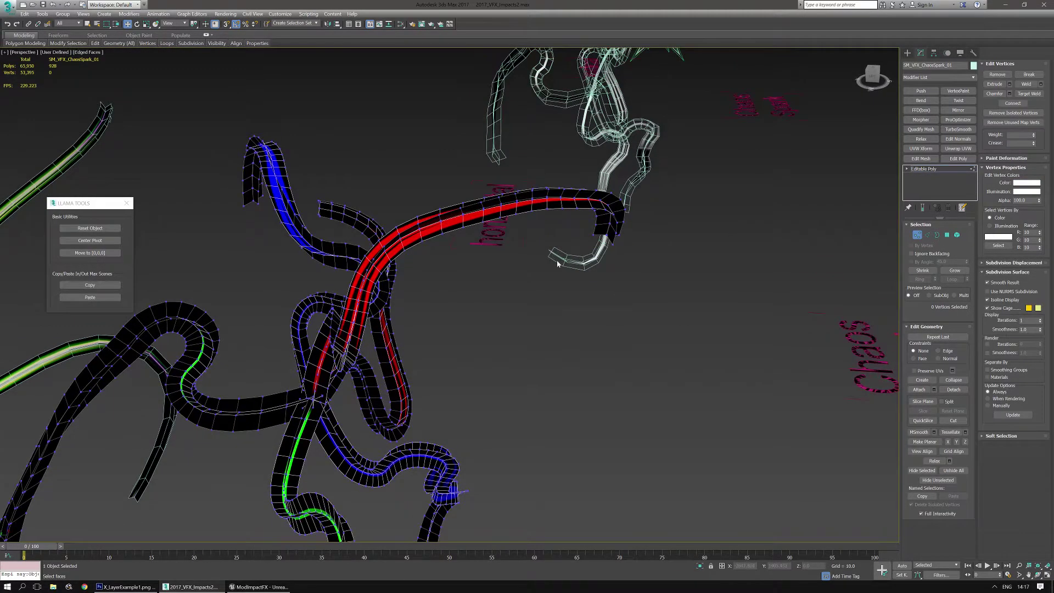
click(613, 245)
middle_drag(522, 312, 631, 263)
scroll(461, 357, up, 4)
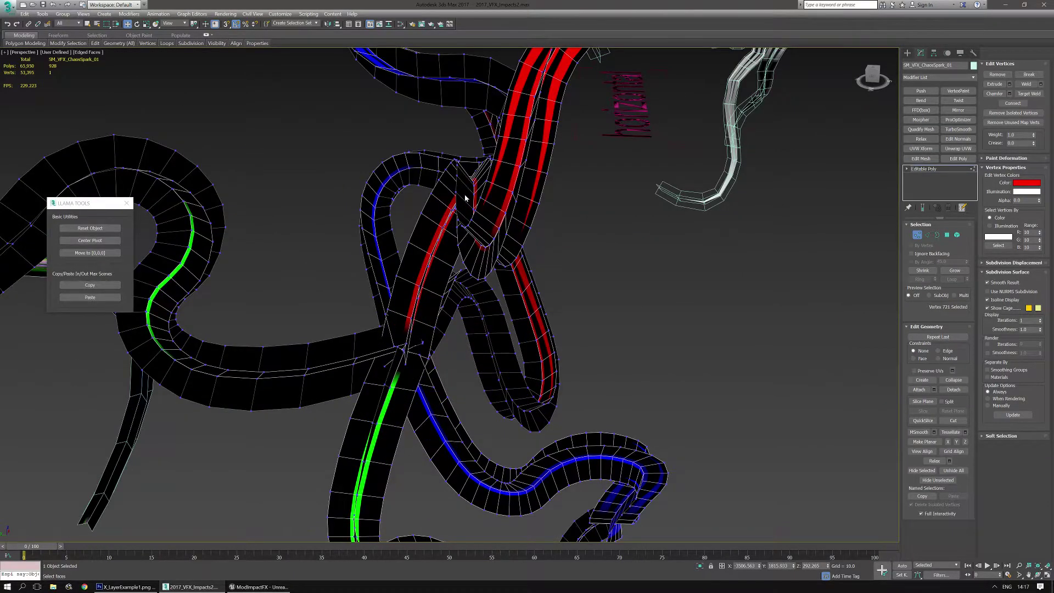
- Select the vertices at the center where the chaos spark's strands meet and inspect their vertex color and alpha
alt+middle_drag(465, 198, 490, 202)
drag(416, 456, 365, 419)
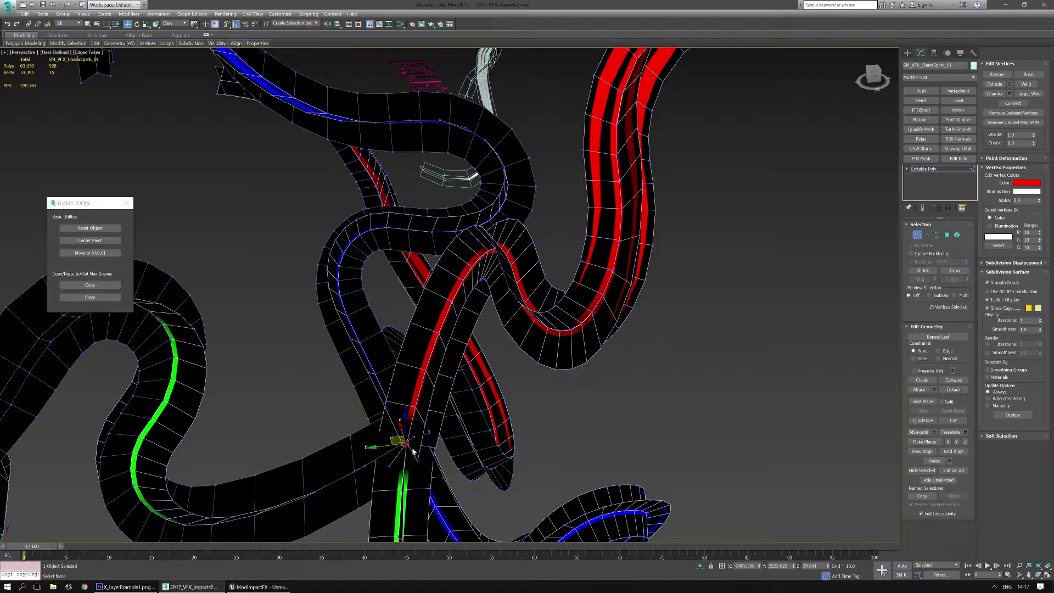
scroll(379, 431, up, 5)
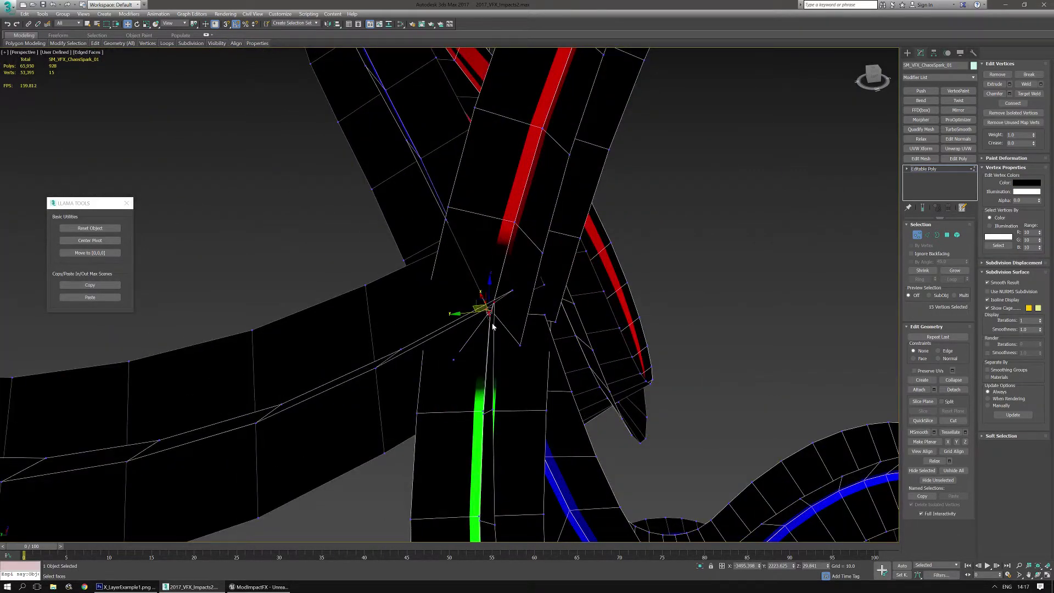
ctrl+click(516, 349)
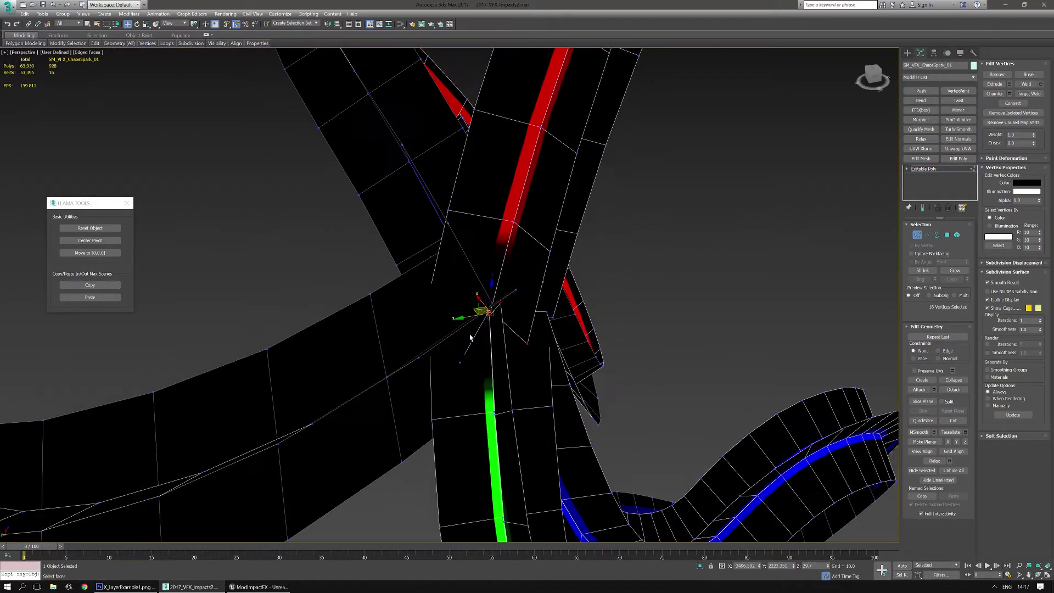
scroll(467, 336, down, 5)
scroll(459, 341, down, 4)
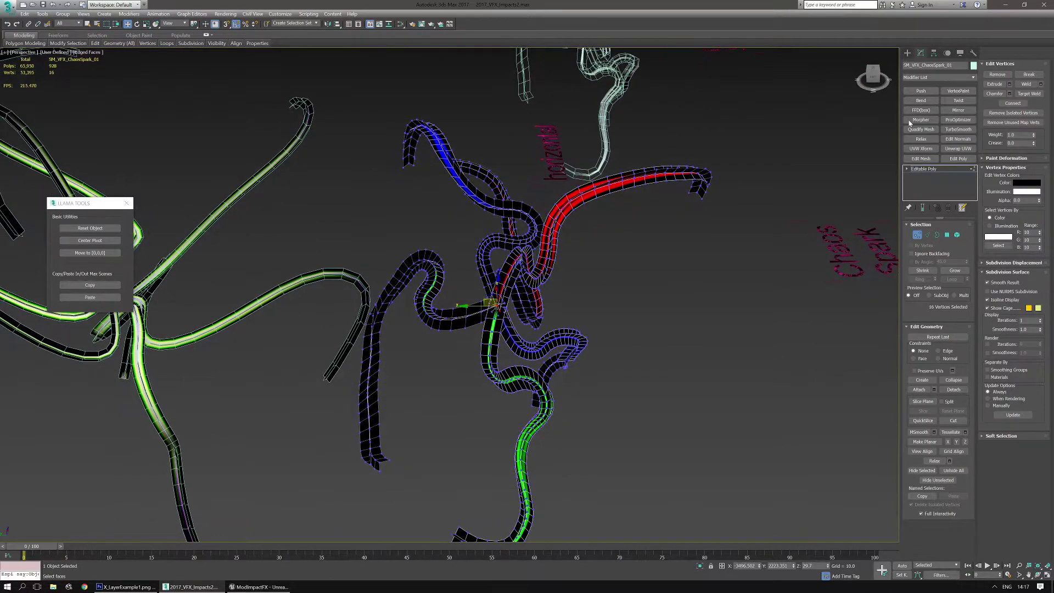
click(907, 50)
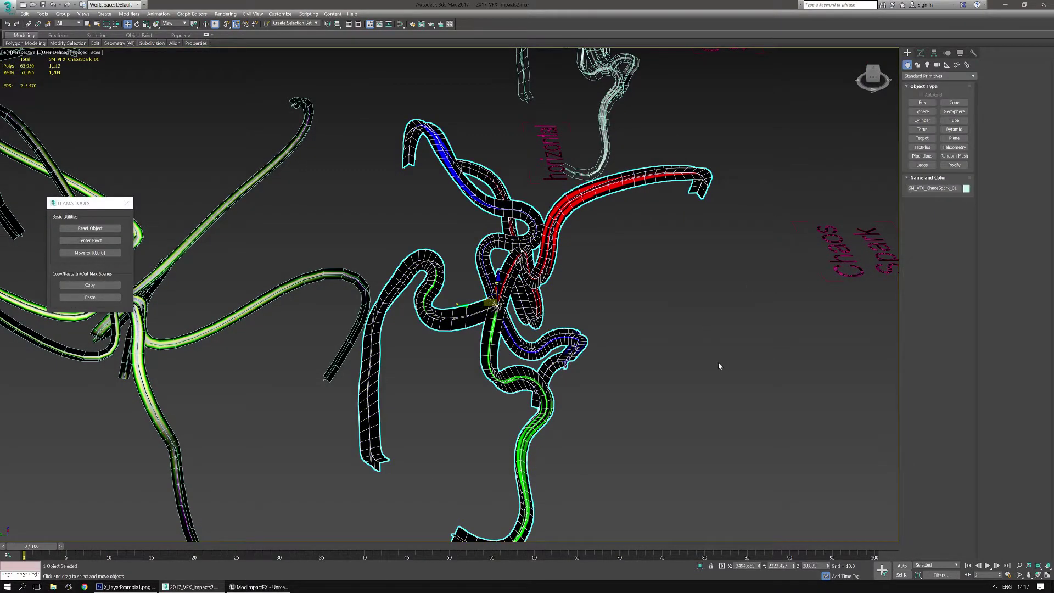
middle_drag(720, 366, 598, 321)
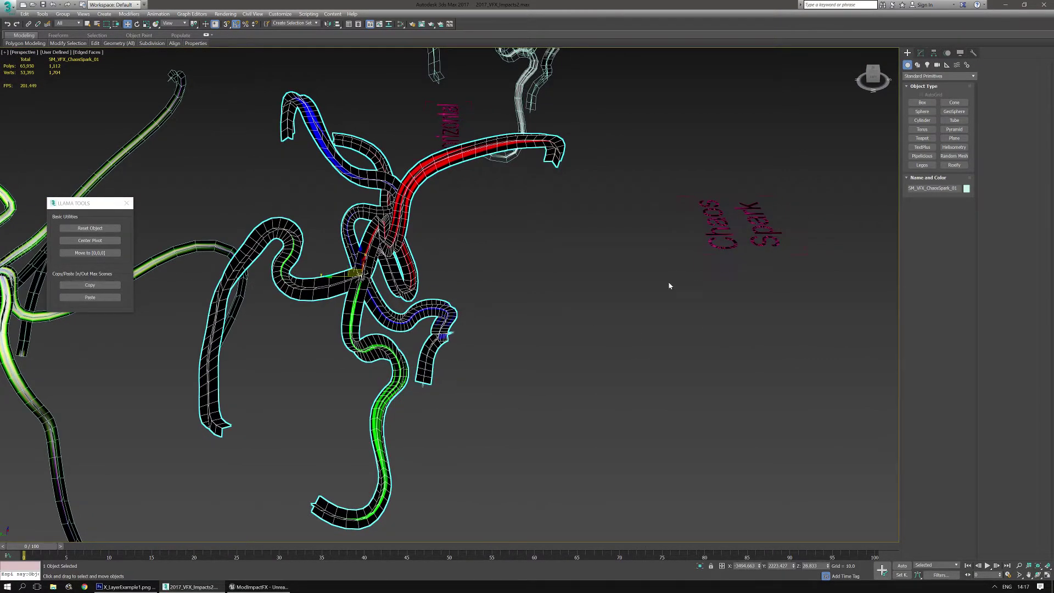
scroll(631, 302, down, 10)
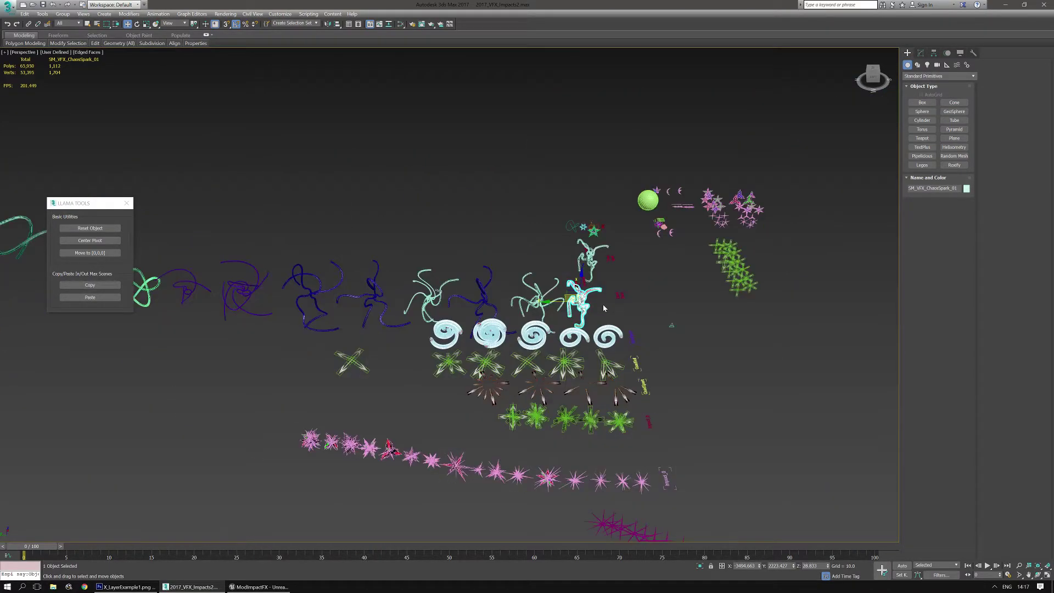
middle_drag(410, 282, 478, 289)
key(z)
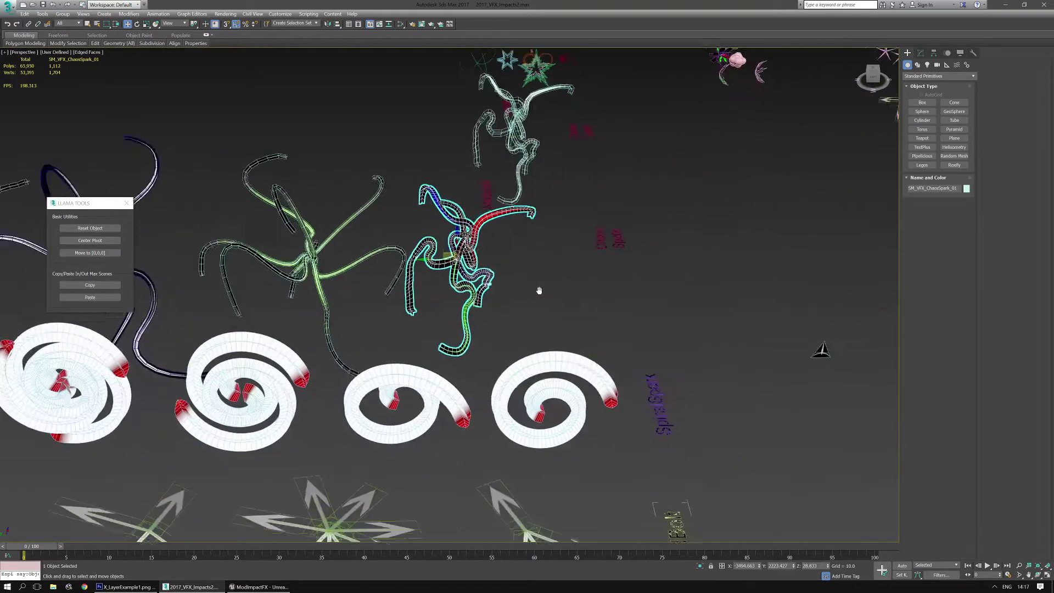
middle_drag(436, 259, 588, 261)
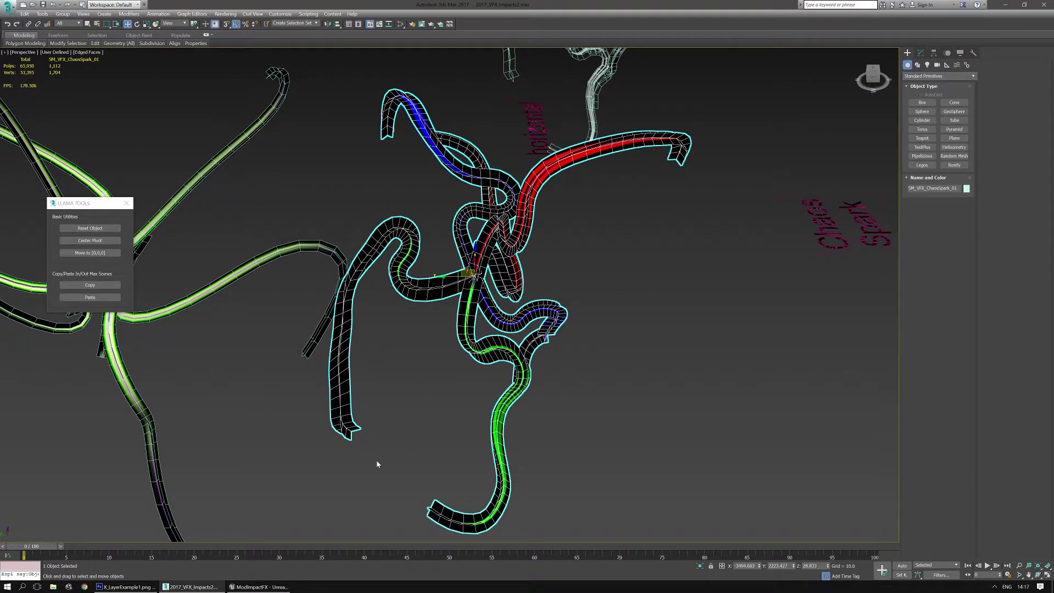
- Create a linear shape from the outer edge loop running along the chaos spark's lower green strand
key(2)
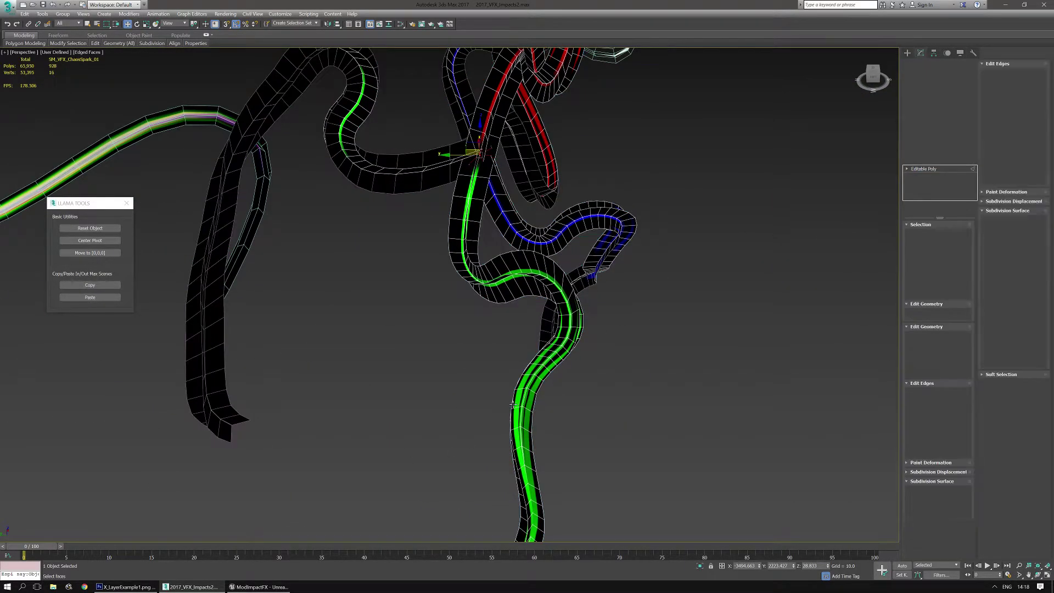
click(510, 403)
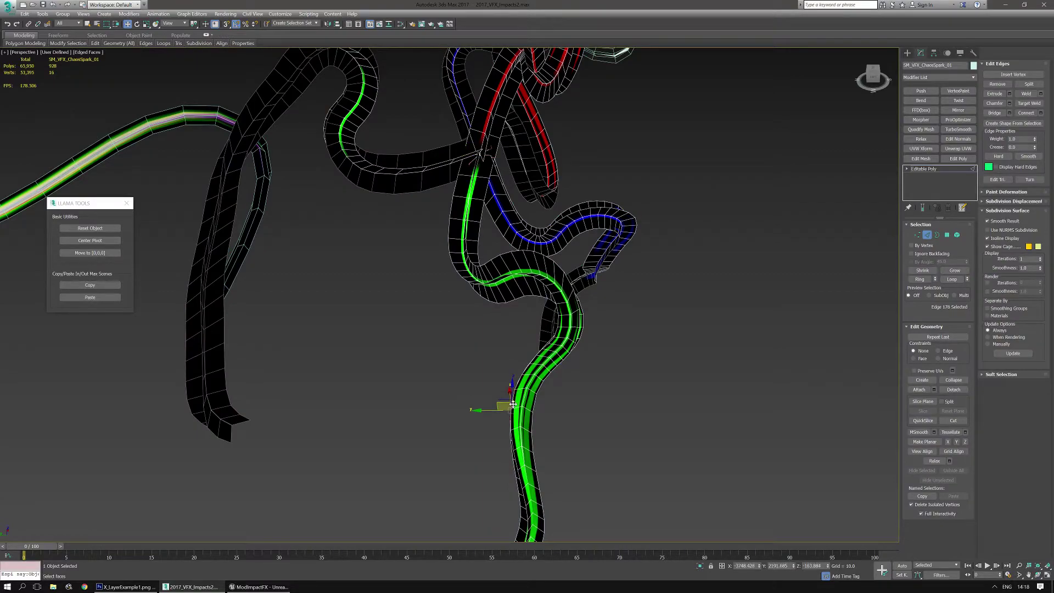
key(z)
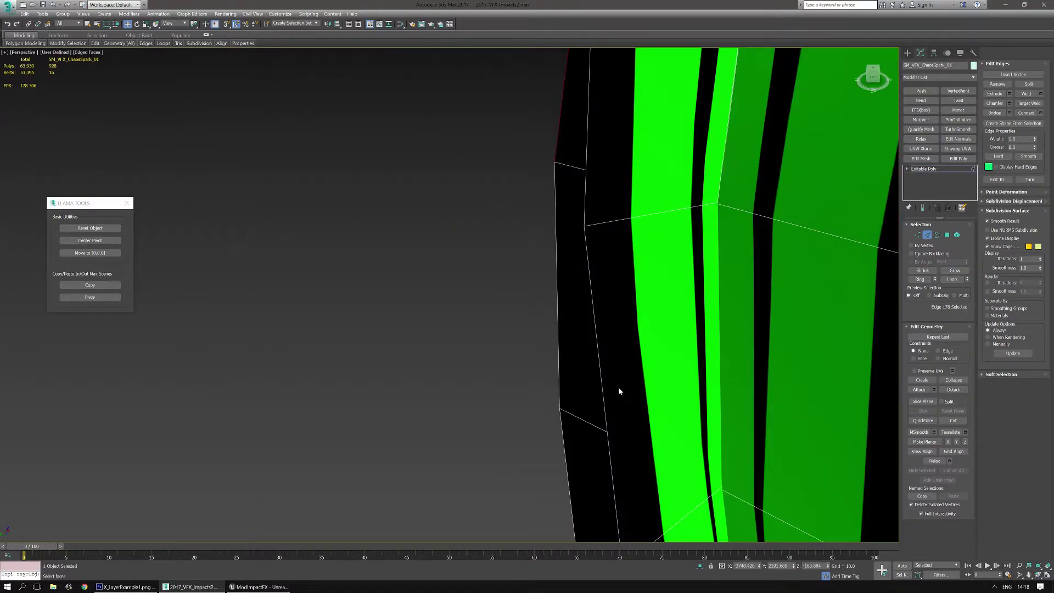
double_click(560, 385)
key(z)
middle_drag(558, 381, 509, 392)
scroll(482, 321, down, 5)
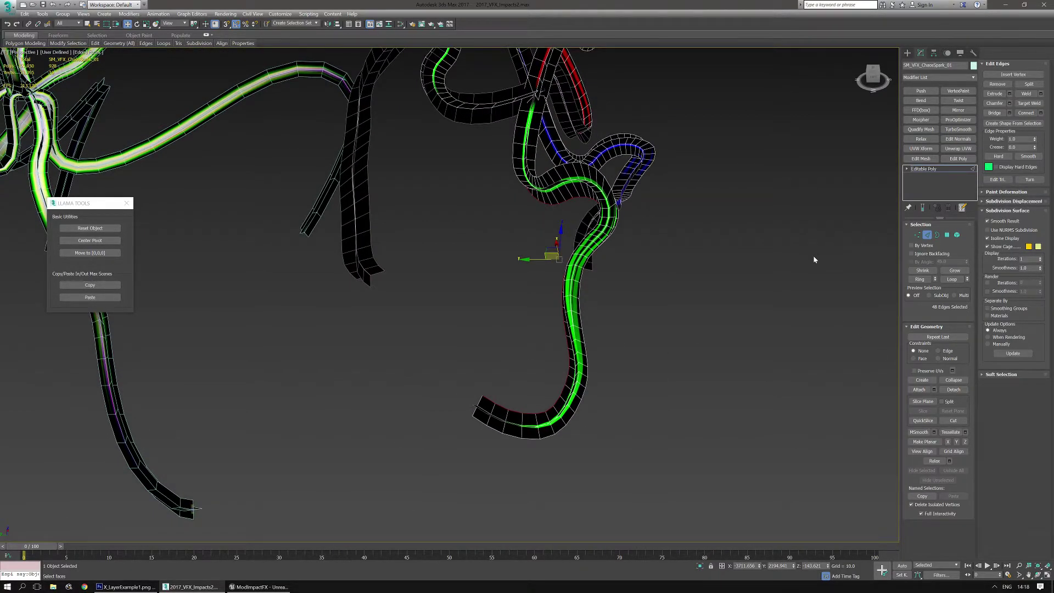
click(1013, 123)
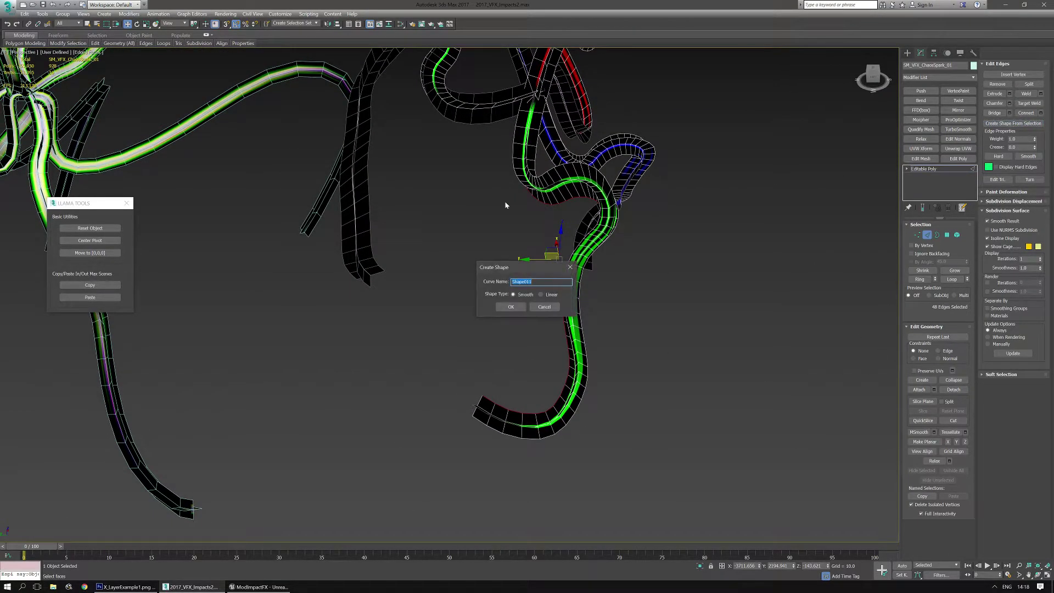
click(541, 295)
click(510, 307)
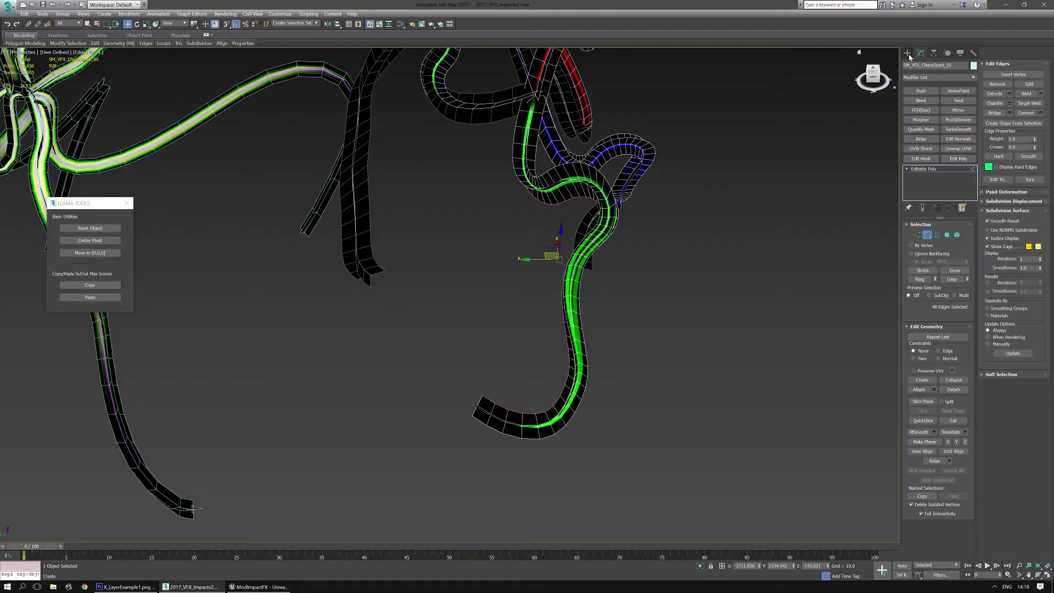
- Look over the full layout of effect meshes and the large pink mesh, and return to the chaos spark
scroll(697, 263, down, 10)
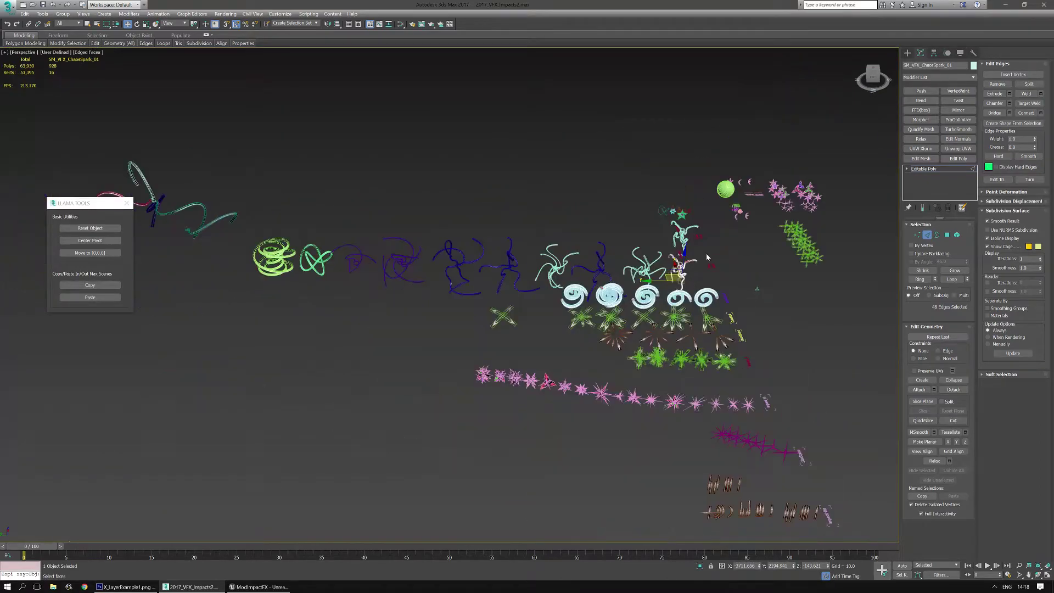
scroll(659, 254, up, 3)
middle_drag(306, 285, 763, 353)
scroll(622, 375, down, 8)
middle_drag(686, 373, 651, 367)
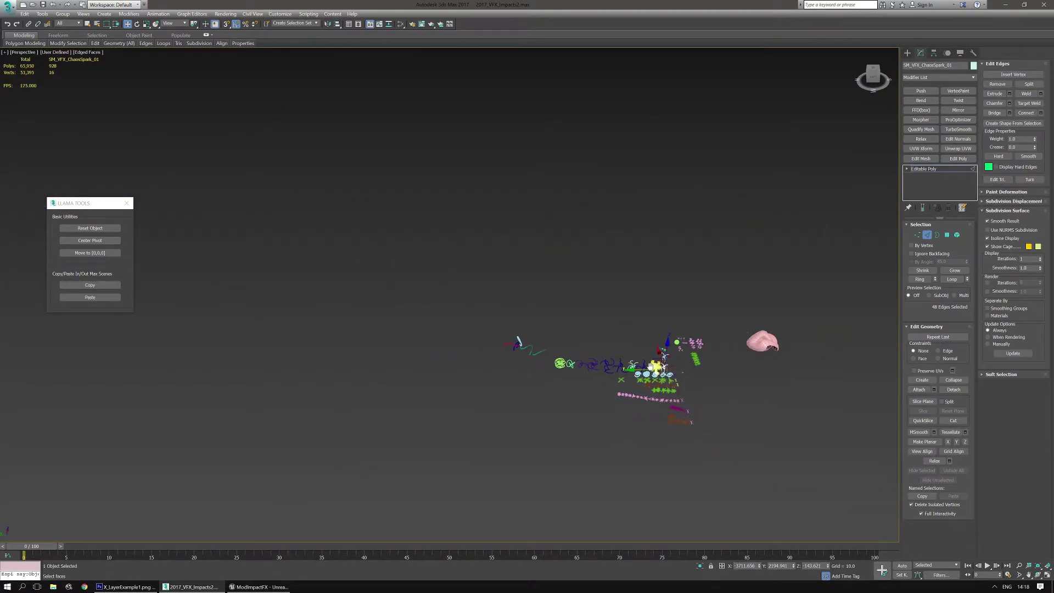
key(z)
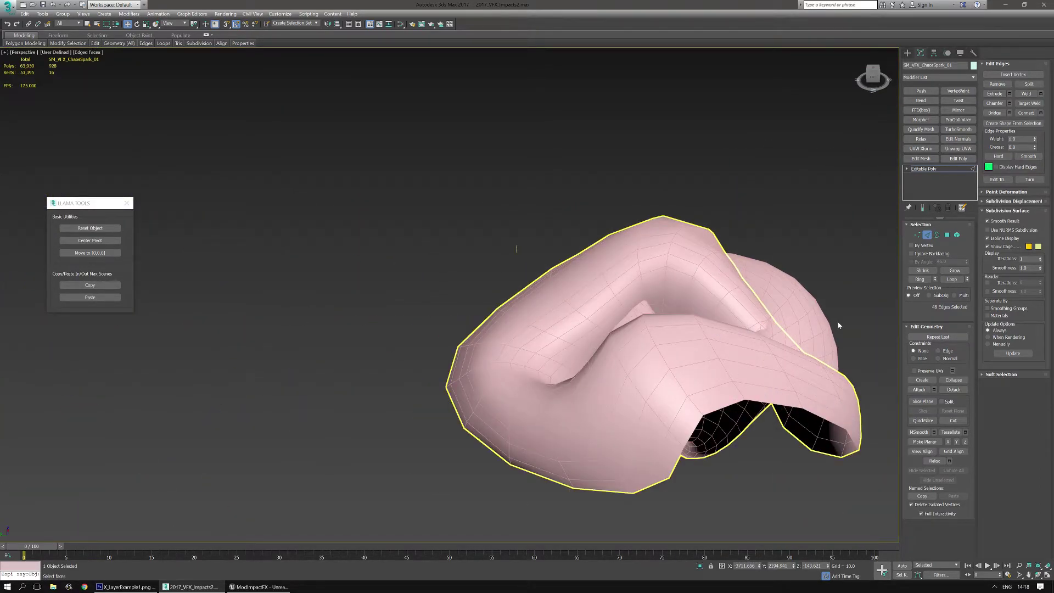
scroll(405, 339, down, 5)
scroll(463, 374, up, 8)
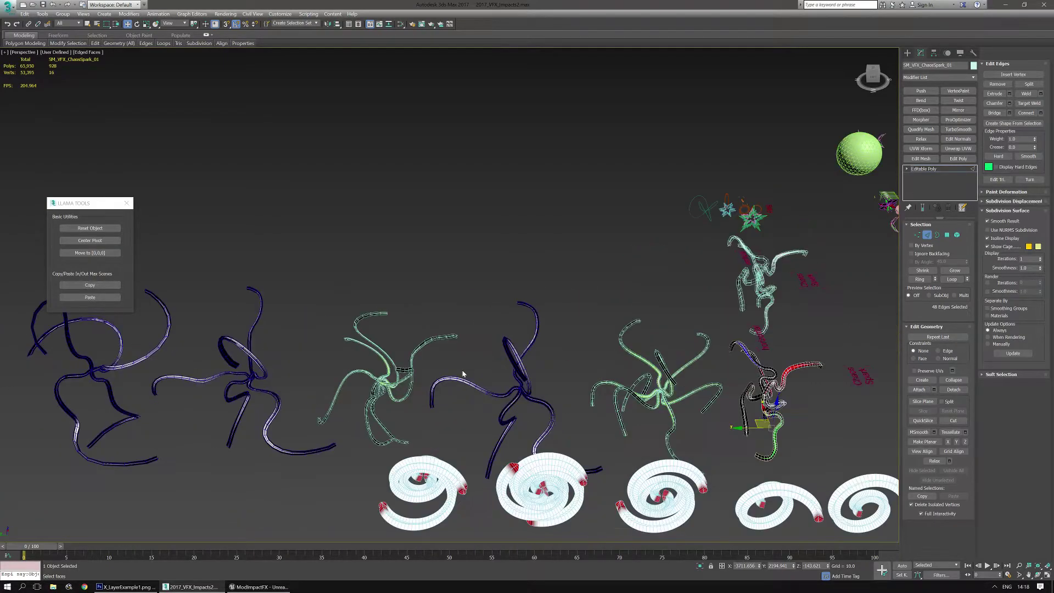
key(z)
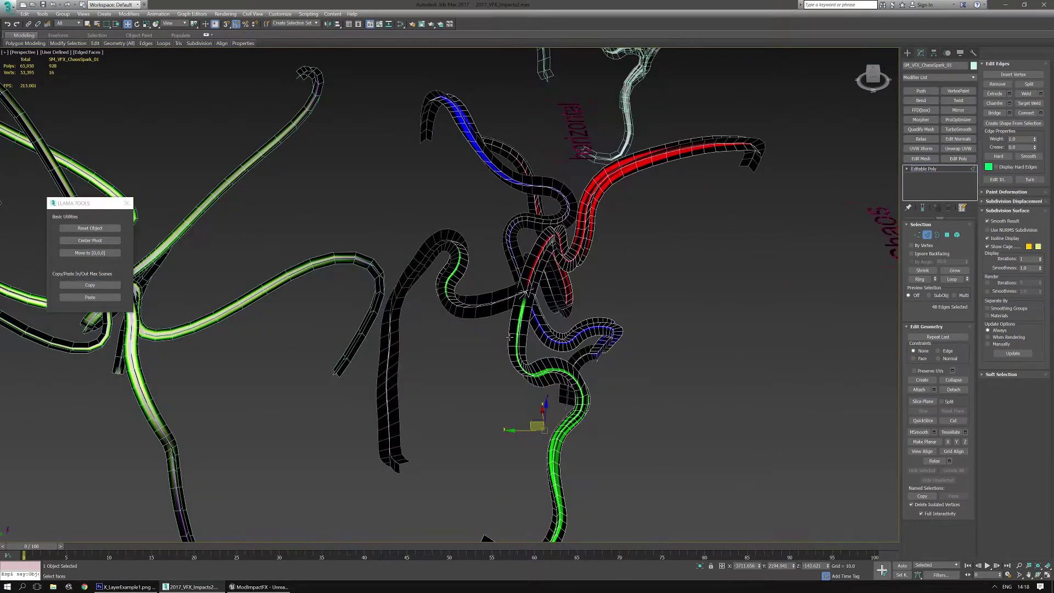
- Leave edge editing, select the spline extracted from the green strand and move it aside, clear of that strand
click(536, 424)
click(564, 378)
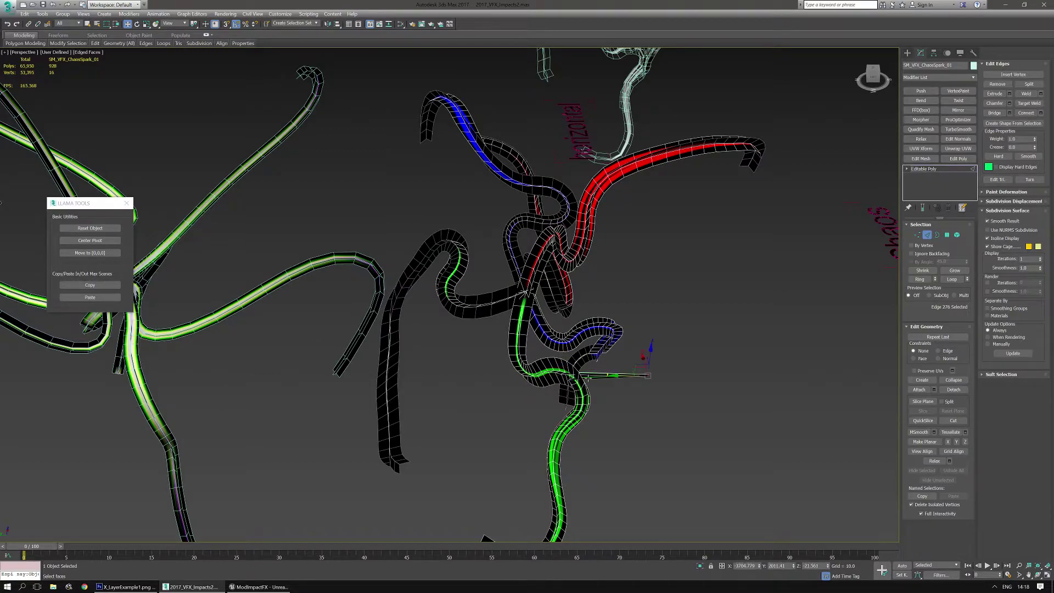
click(908, 53)
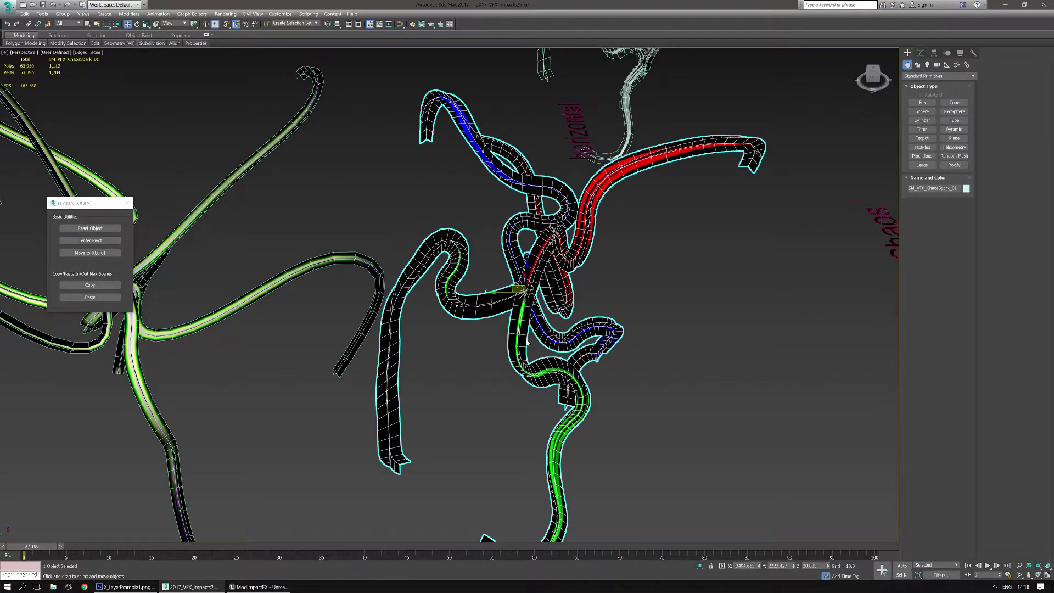
middle_drag(497, 294, 598, 317)
drag(581, 375, 517, 392)
middle_drag(520, 383, 534, 385)
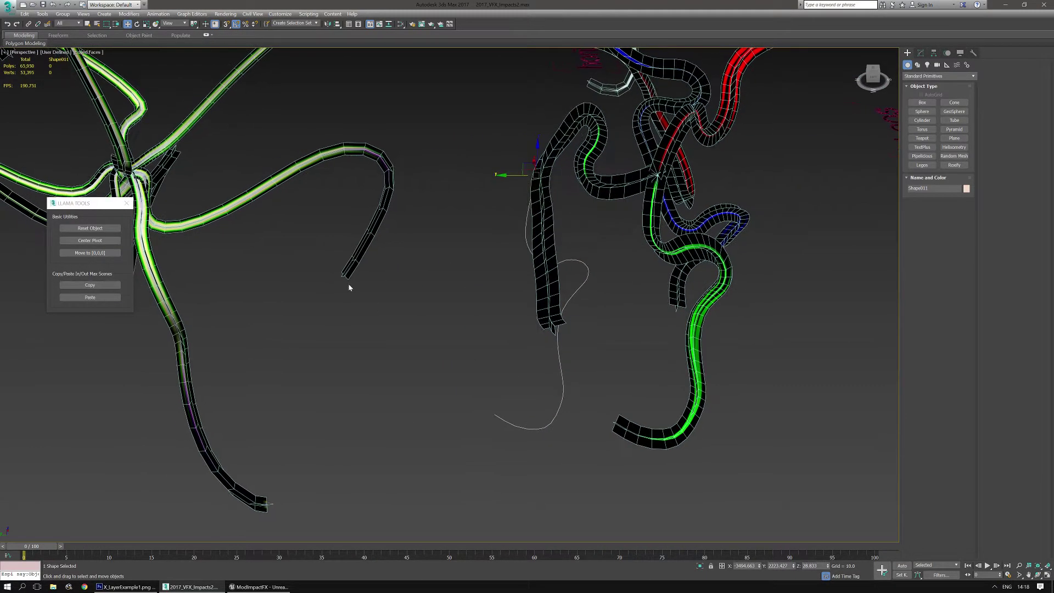
click(102, 14)
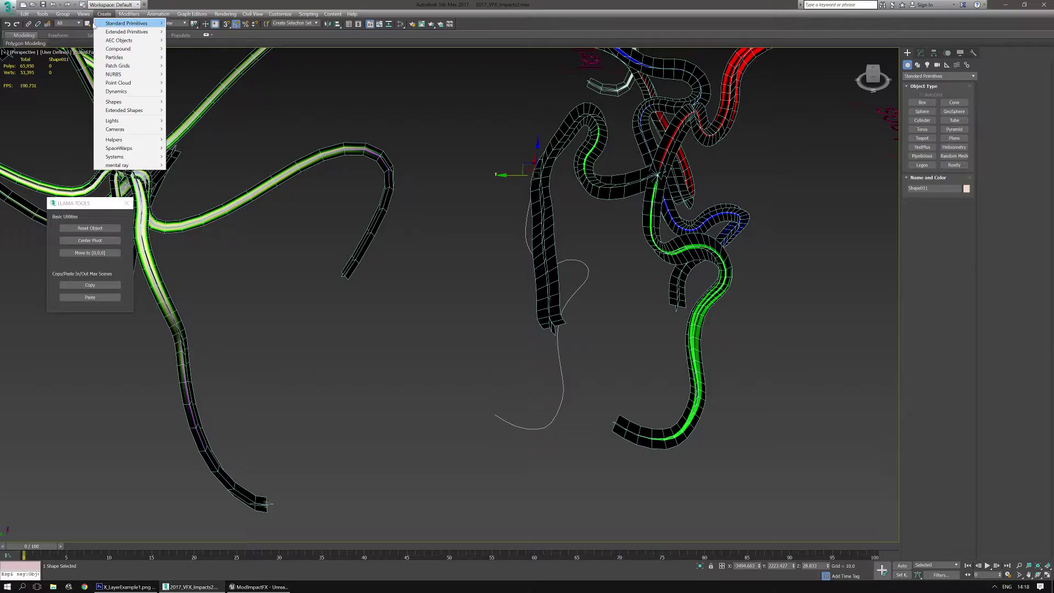
mouse_move(82, 14)
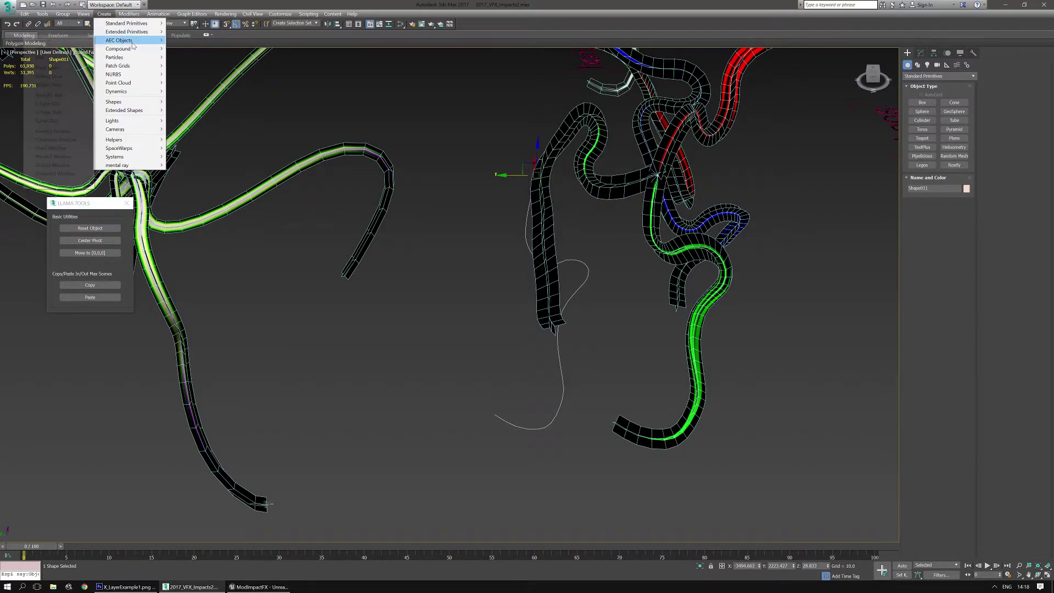
mouse_move(137, 52)
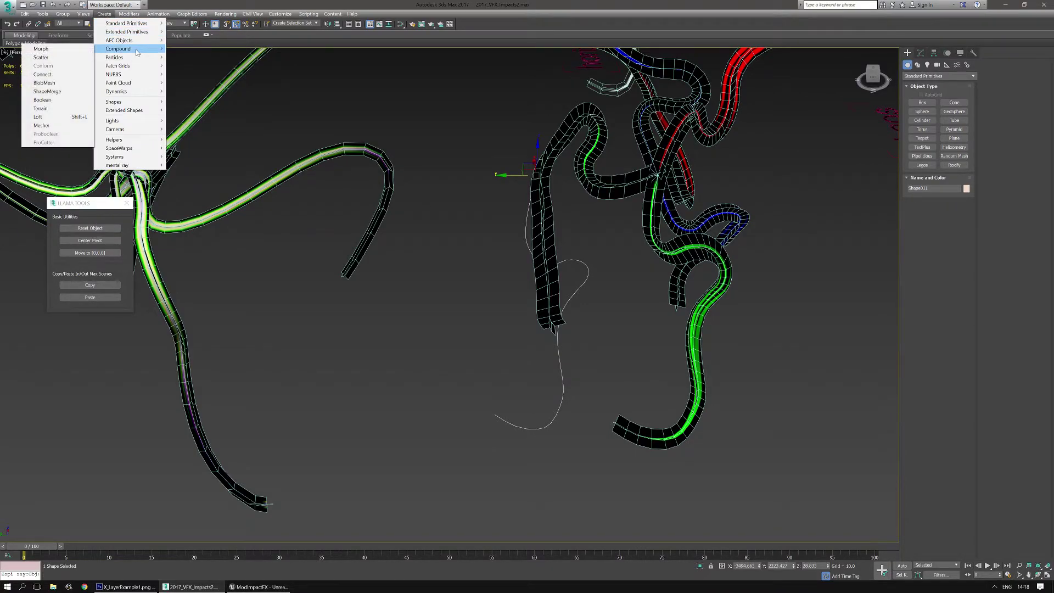
click(37, 116)
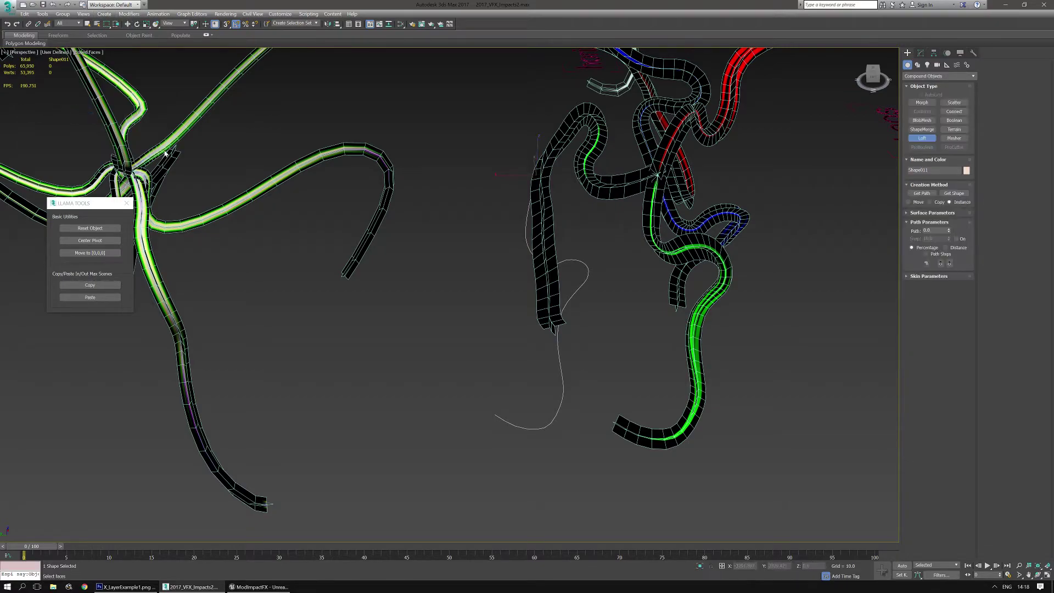
middle_drag(848, 256, 721, 278)
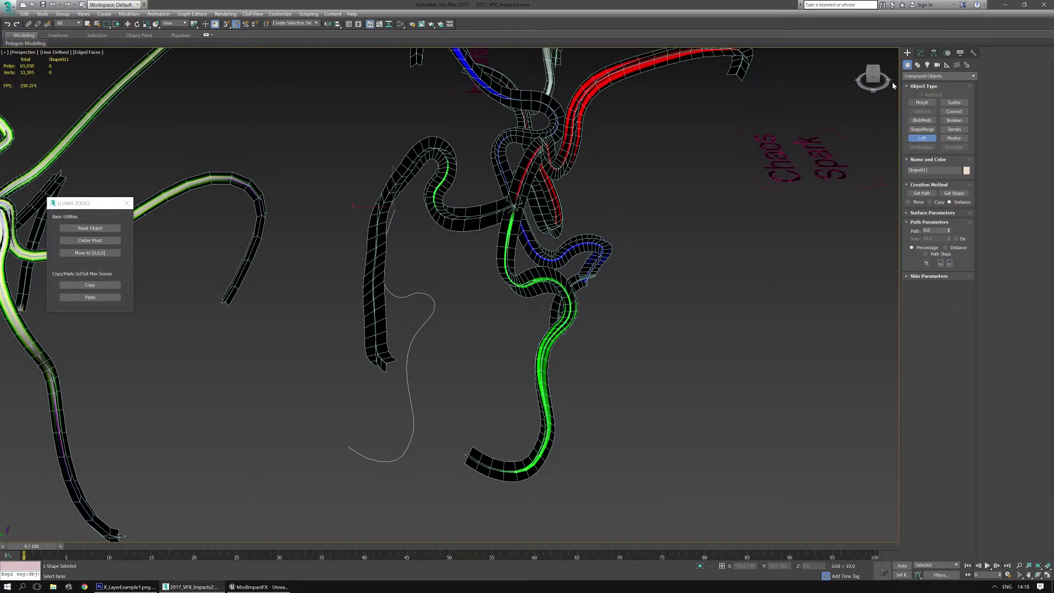
click(920, 53)
alt+middle_drag(747, 181, 814, 254)
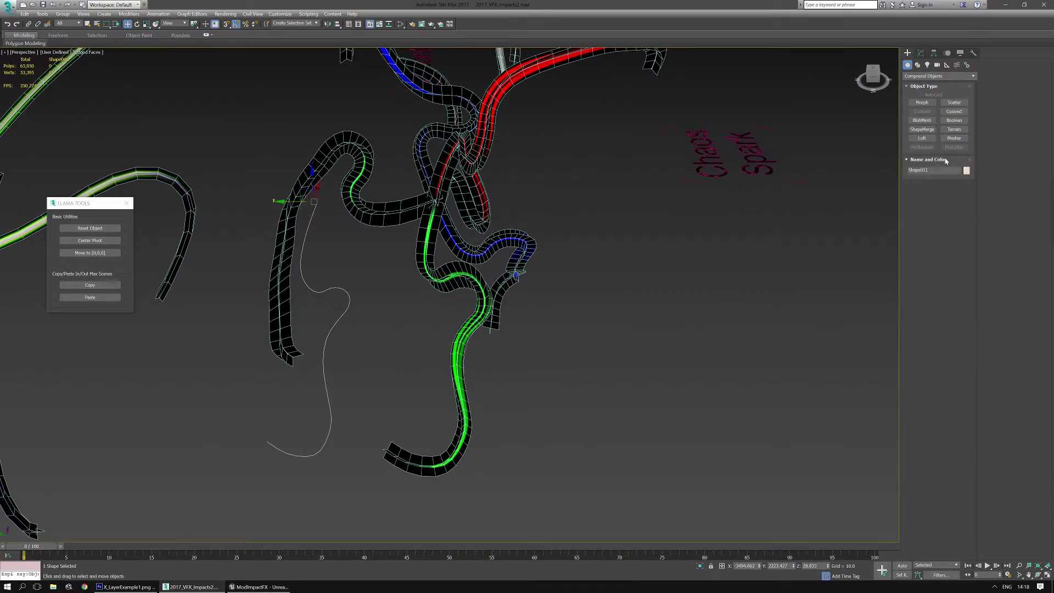
- Create a small plane with one polygon in the empty area beside the chaos spark and convert it to an Editable Poly
click(936, 76)
click(933, 84)
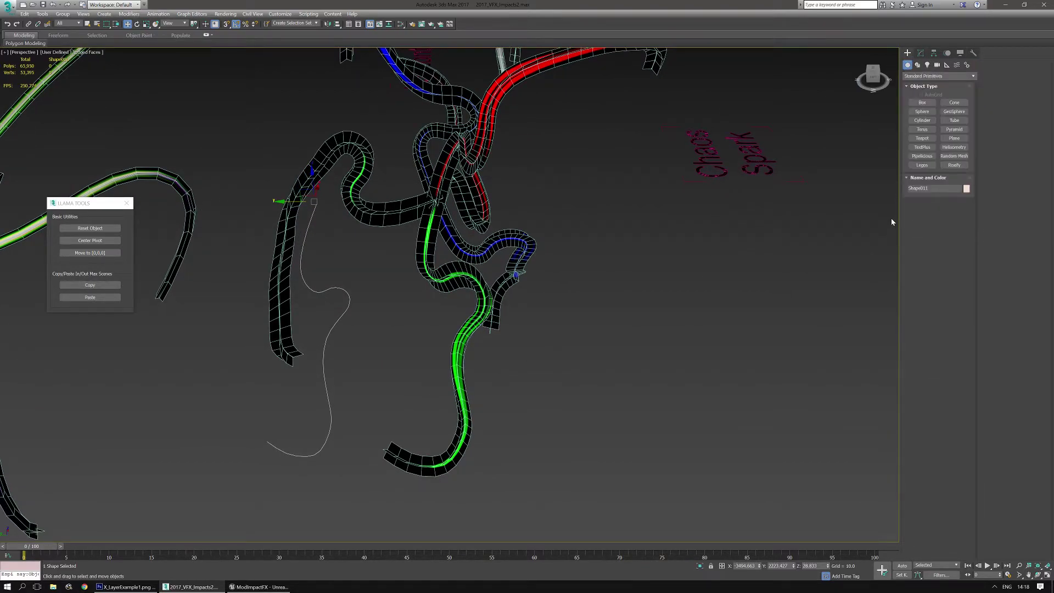
click(954, 138)
drag(597, 376, 662, 417)
scroll(678, 395, up, 3)
key(w)
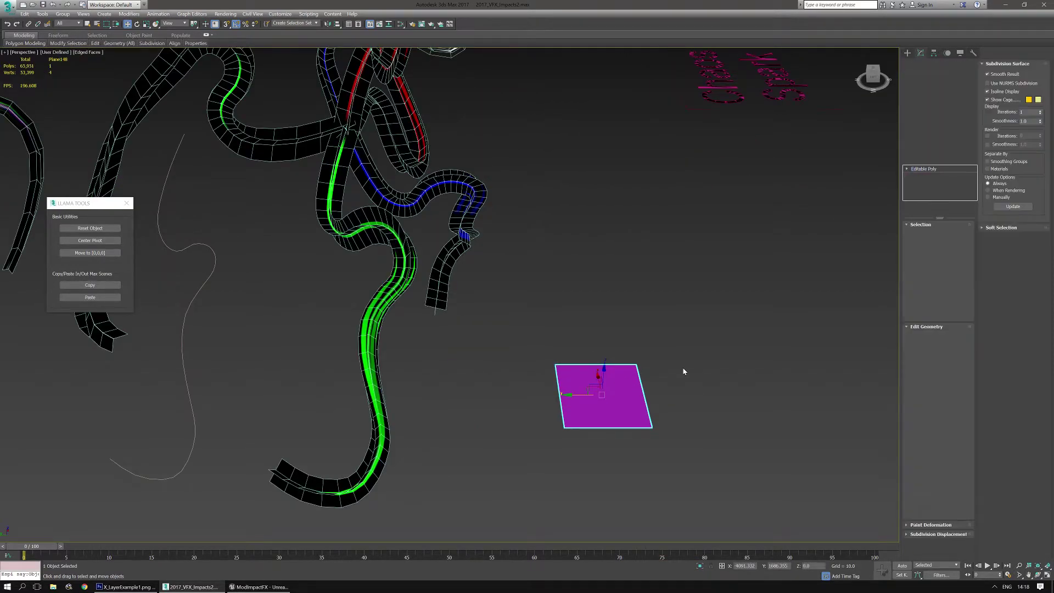
- Clone the plane by rotating copies in 120-degree increments into three crossing planes, and select the original flat plane
middle_drag(605, 404, 610, 337)
key(e)
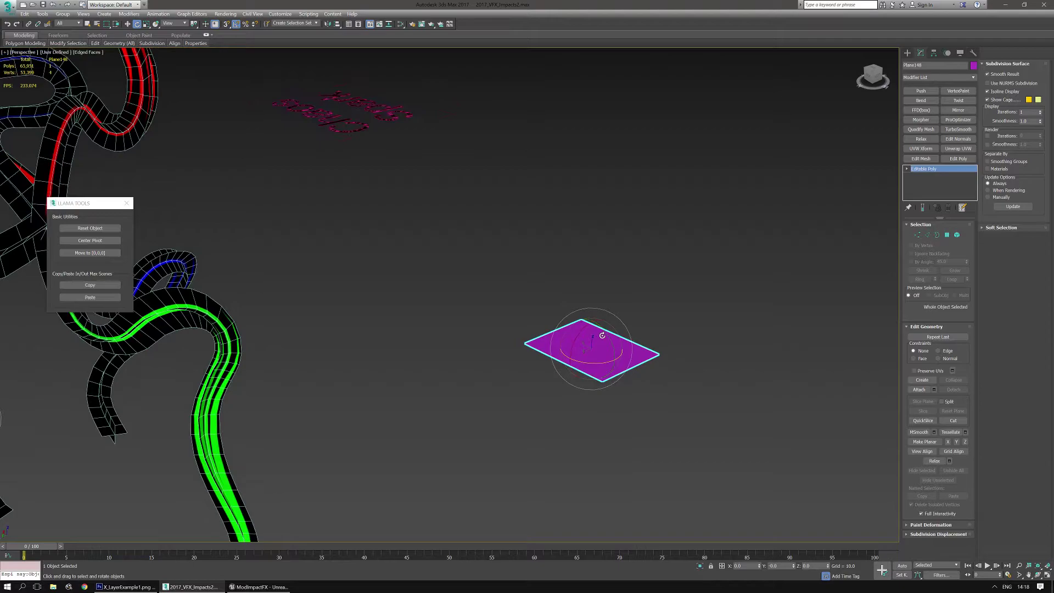
shift+drag(607, 333, 639, 353)
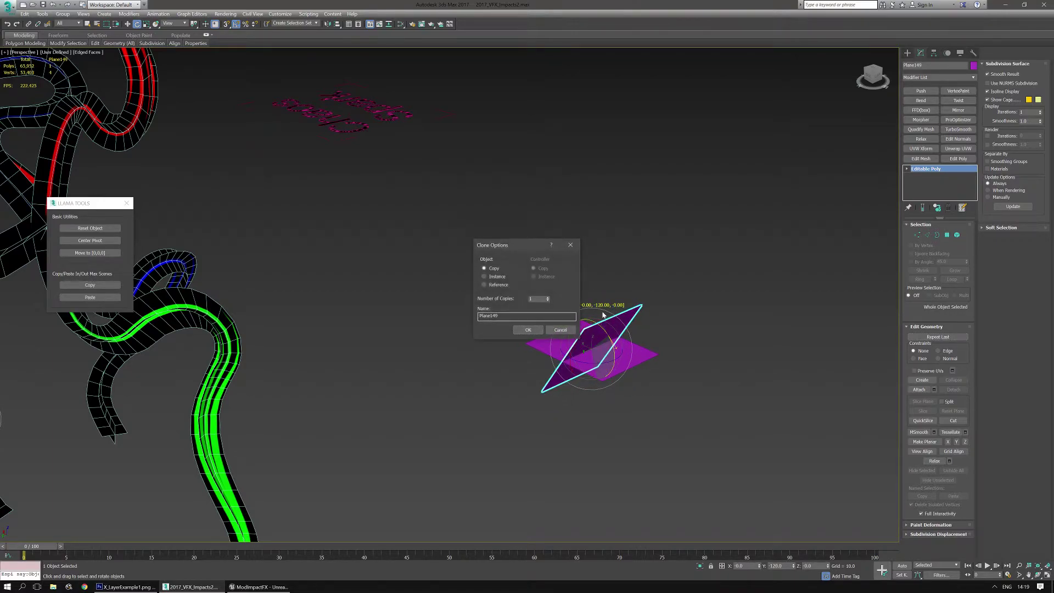
click(532, 330)
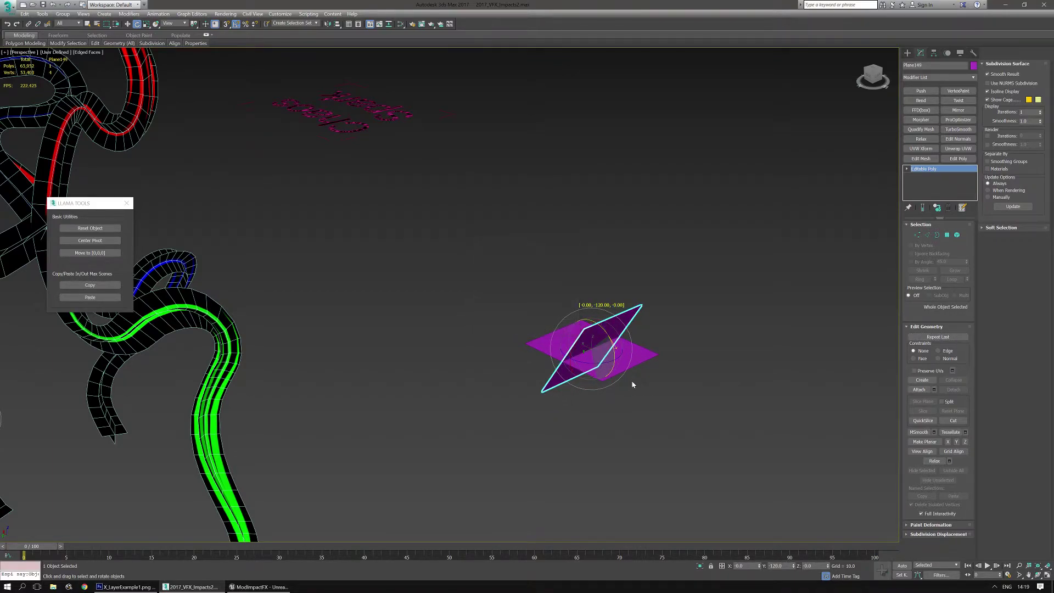
mouse_move(630, 381)
alt+middle_down()
mouse_move(635, 358)
mouse_move(649, 362)
mouse_move(660, 342)
alt+middle_up()
click(635, 357)
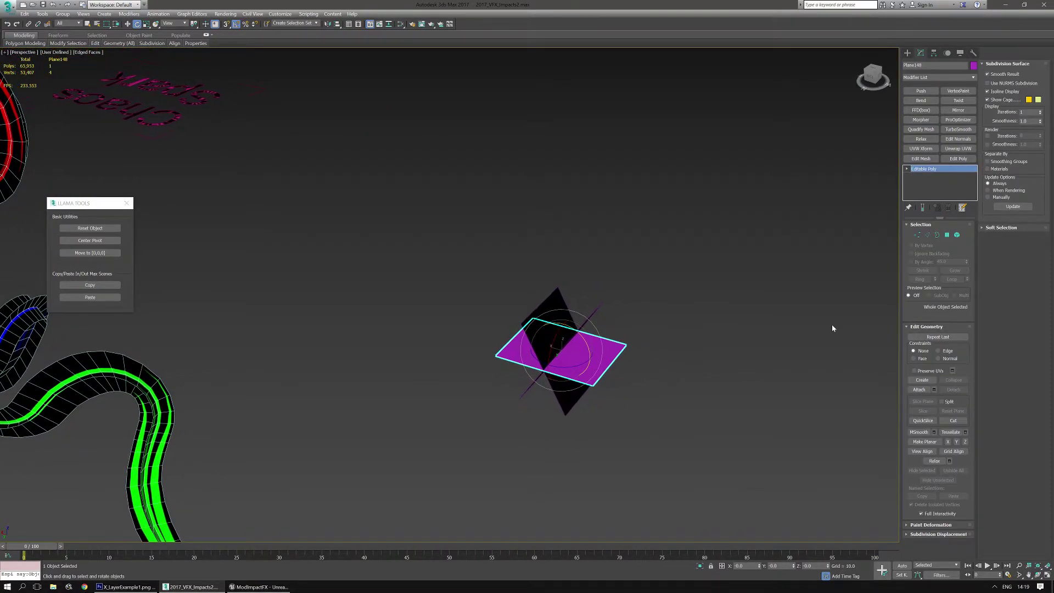
- Attach the other two crossing planes to the selected flat plane so that all three form one mesh
click(918, 390)
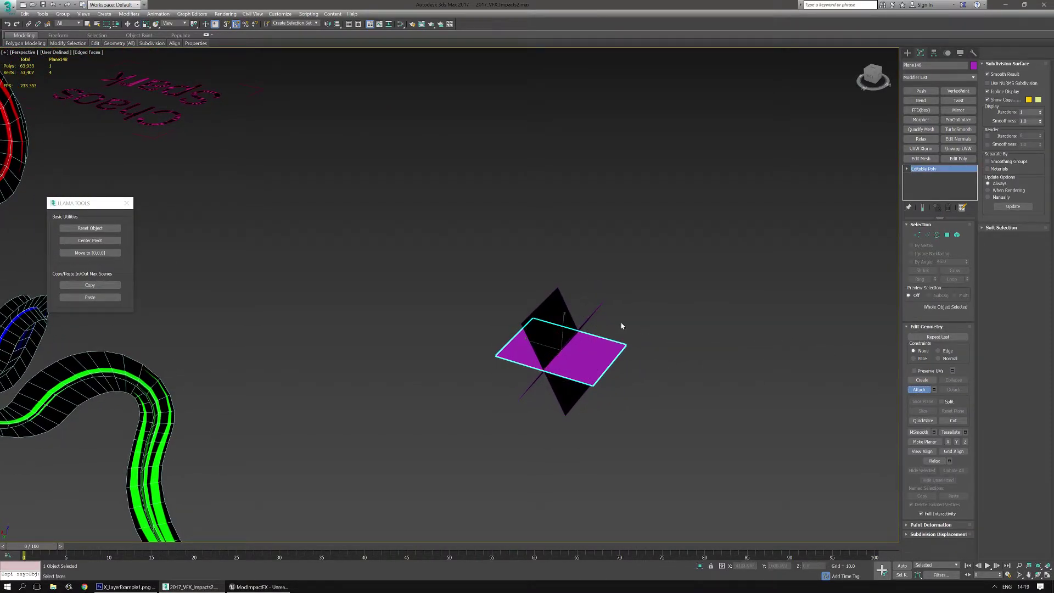
click(588, 319)
alt+middle_drag(587, 319, 586, 357)
click(549, 321)
click(929, 391)
- Select the six end edges of the crossed planes and connect them with a new edge through the middle of each plane
alt+middle_drag(565, 307, 574, 375)
key(2)
drag(578, 237, 565, 467)
alt+middle_drag(563, 455, 828, 297)
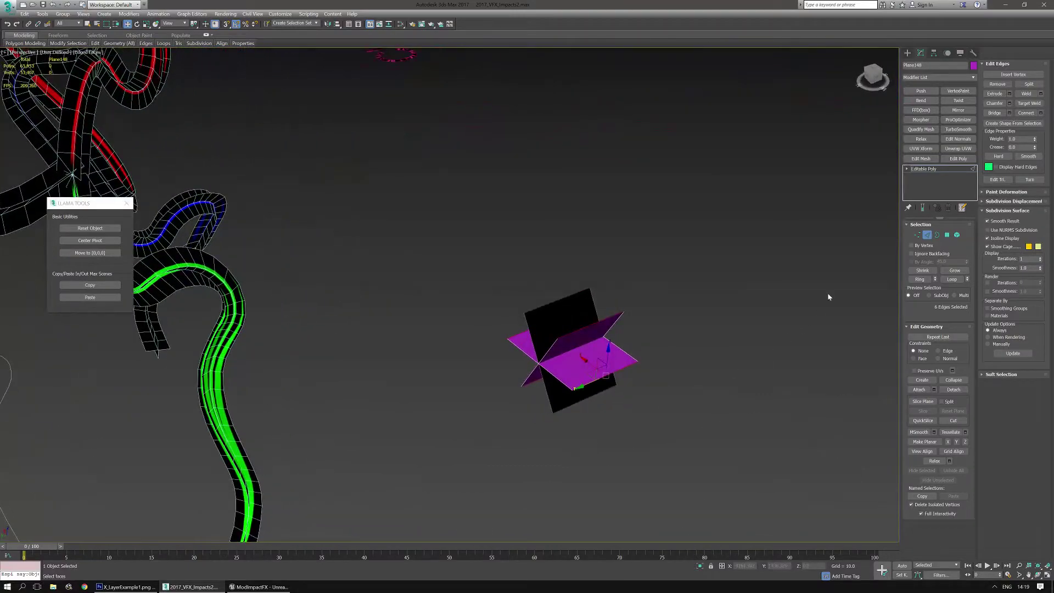
click(1027, 112)
alt+middle_drag(619, 287, 607, 292)
alt+middle_drag(639, 353, 836, 360)
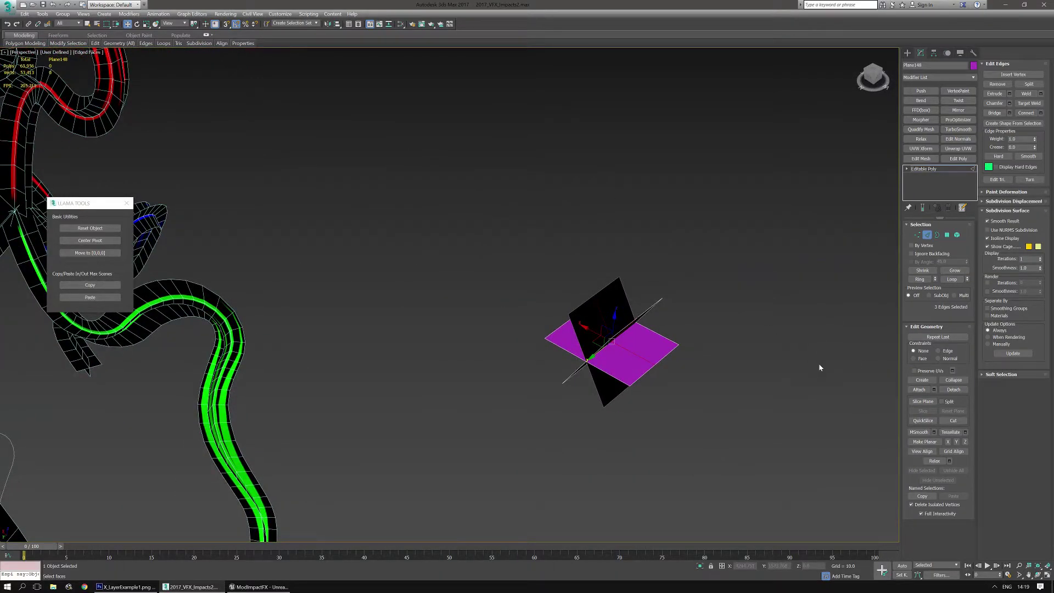
- Create a linear shape from the connecting edges and delete the crossed-plane mesh, leaving only the star-shaped spline
click(1013, 123)
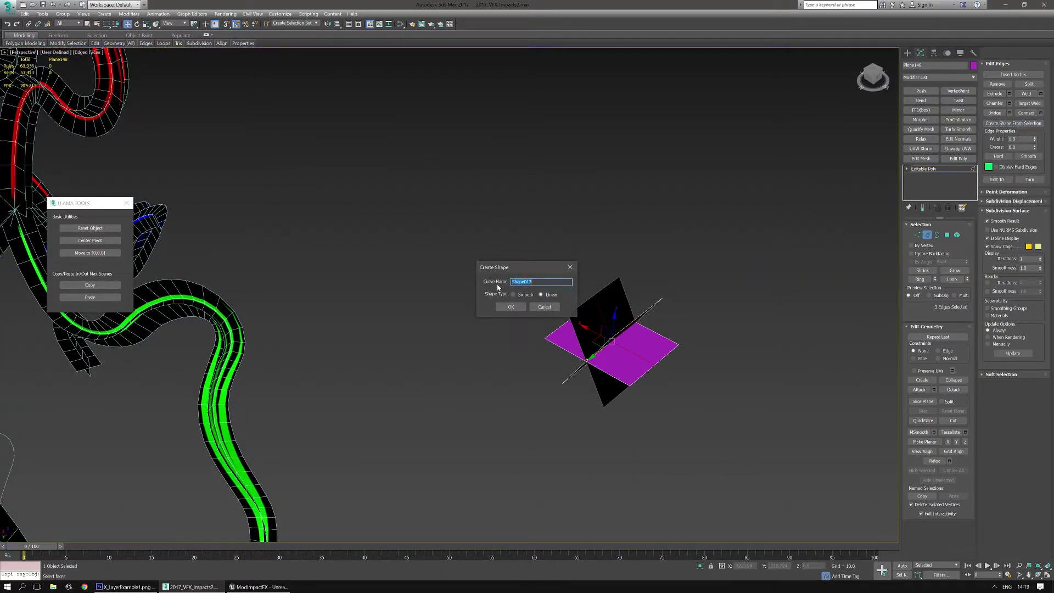
click(510, 307)
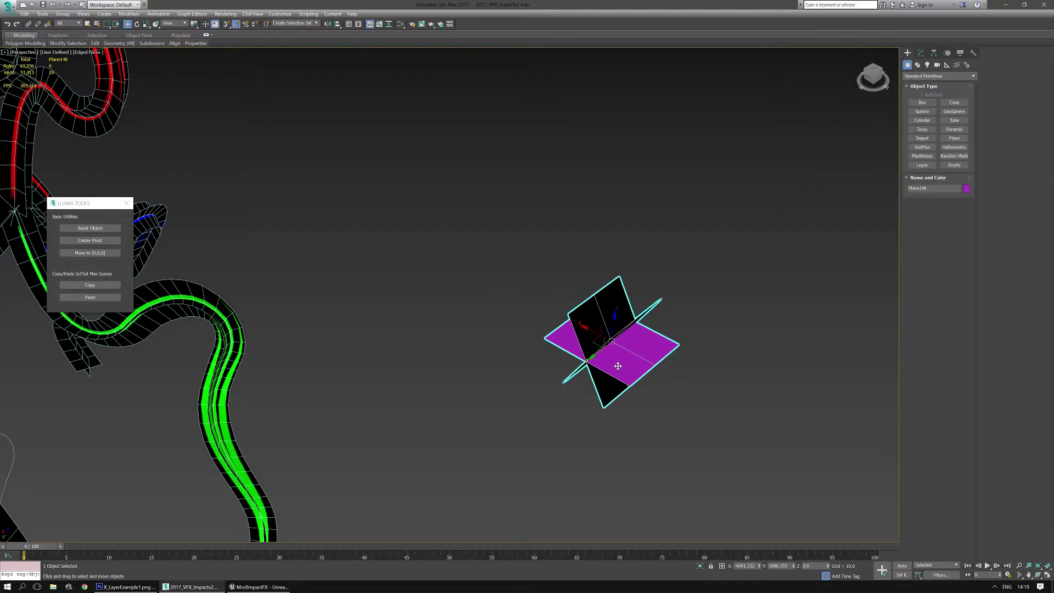
key(Delete)
middle_drag(483, 417, 546, 351)
scroll(545, 350, down, 5)
scroll(475, 411, up, 3)
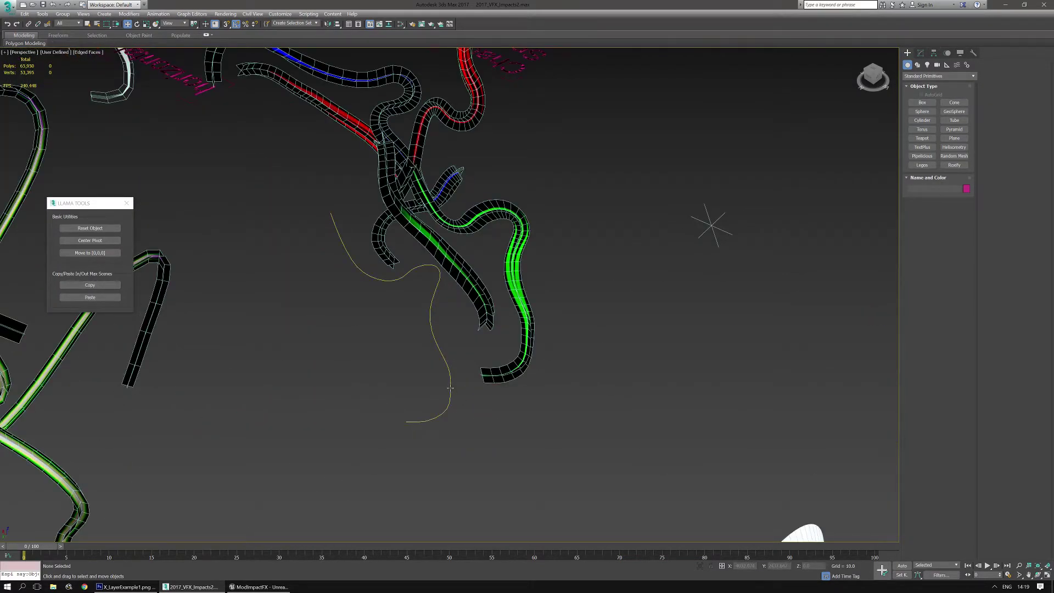
- Select the spline extracted from the green strand and loft the star-shaped spline along it as the cross-section
drag(474, 390, 483, 392)
middle_drag(663, 438, 645, 450)
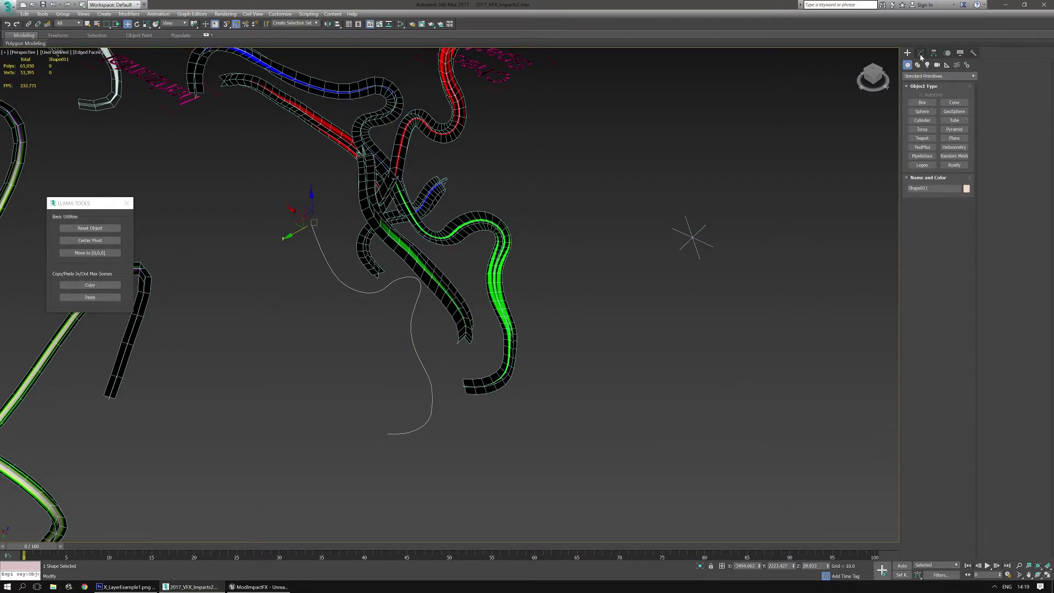
click(921, 54)
middle_drag(844, 149, 815, 176)
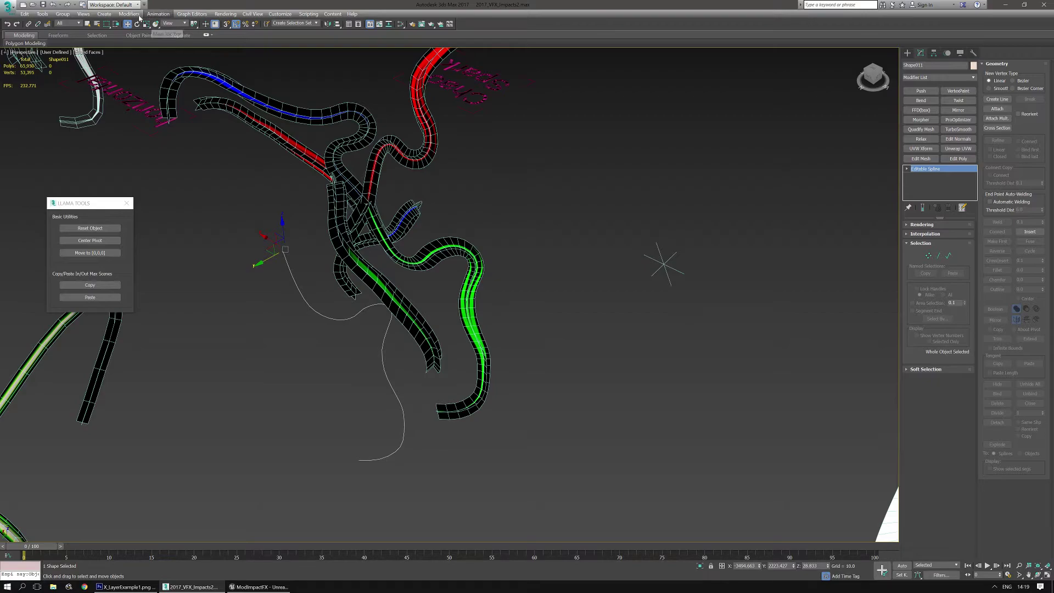
click(109, 15)
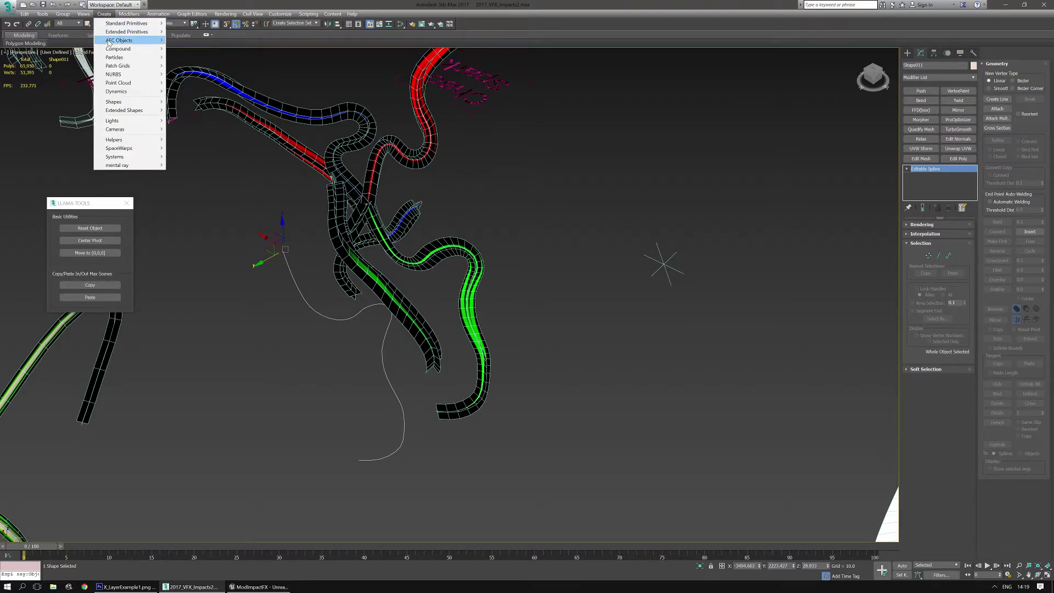
mouse_move(115, 51)
click(38, 117)
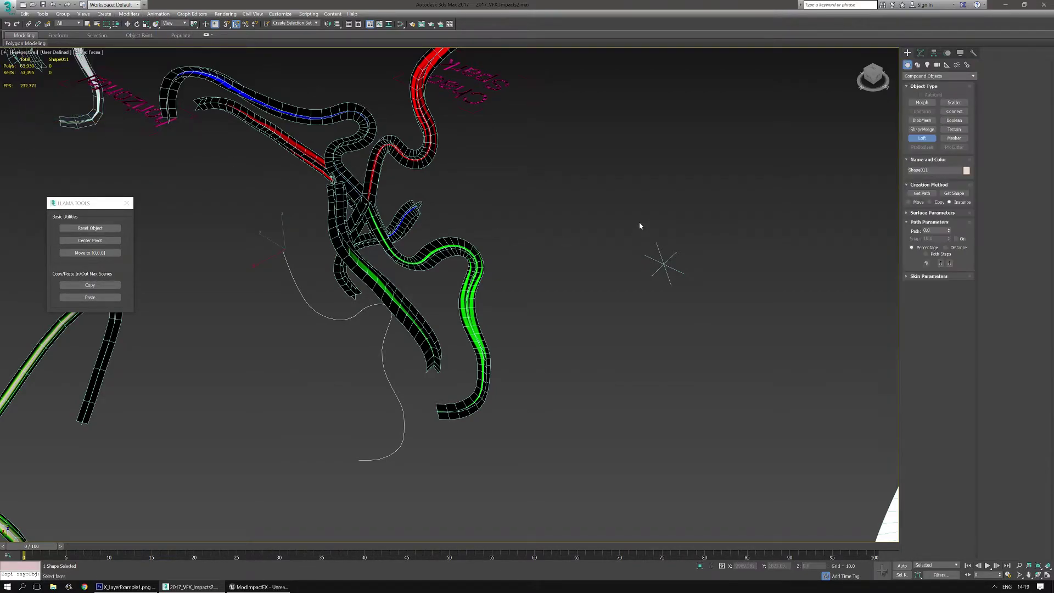
middle_drag(639, 222, 648, 256)
click(954, 193)
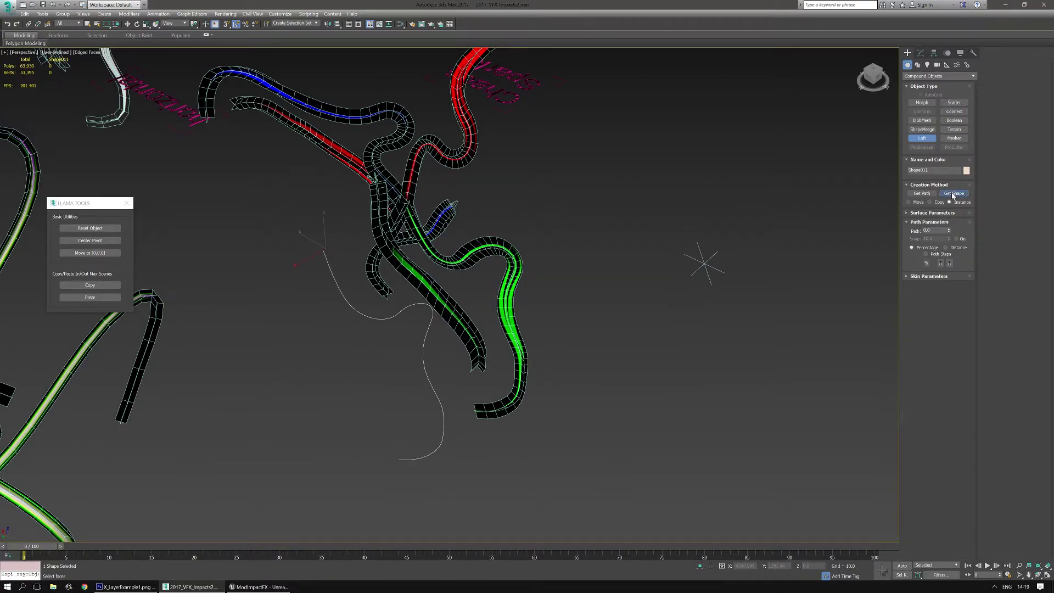
click(707, 269)
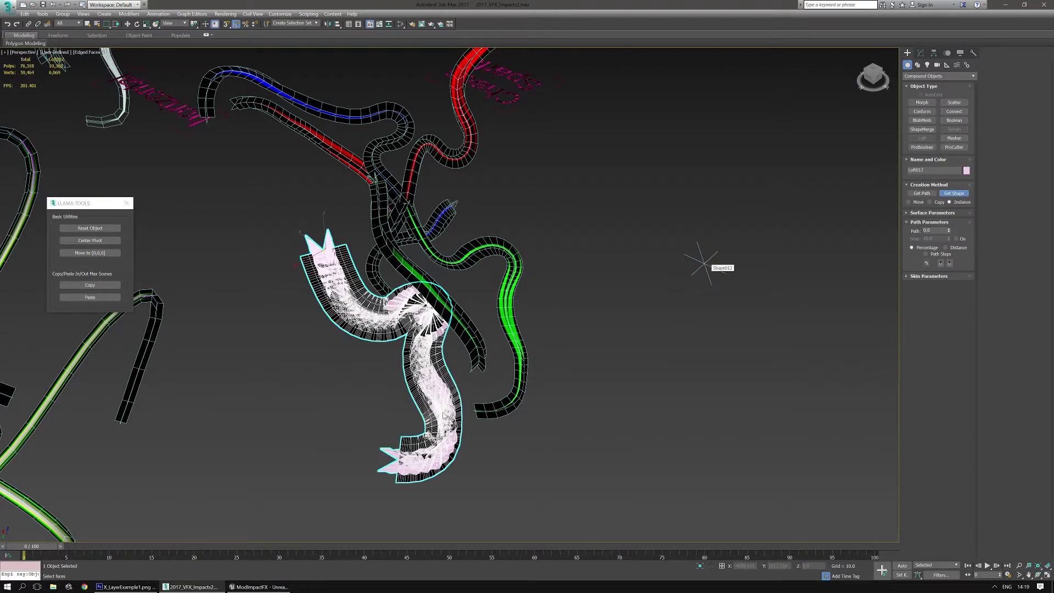
scroll(417, 390, up, 3)
middle_drag(417, 390, 450, 355)
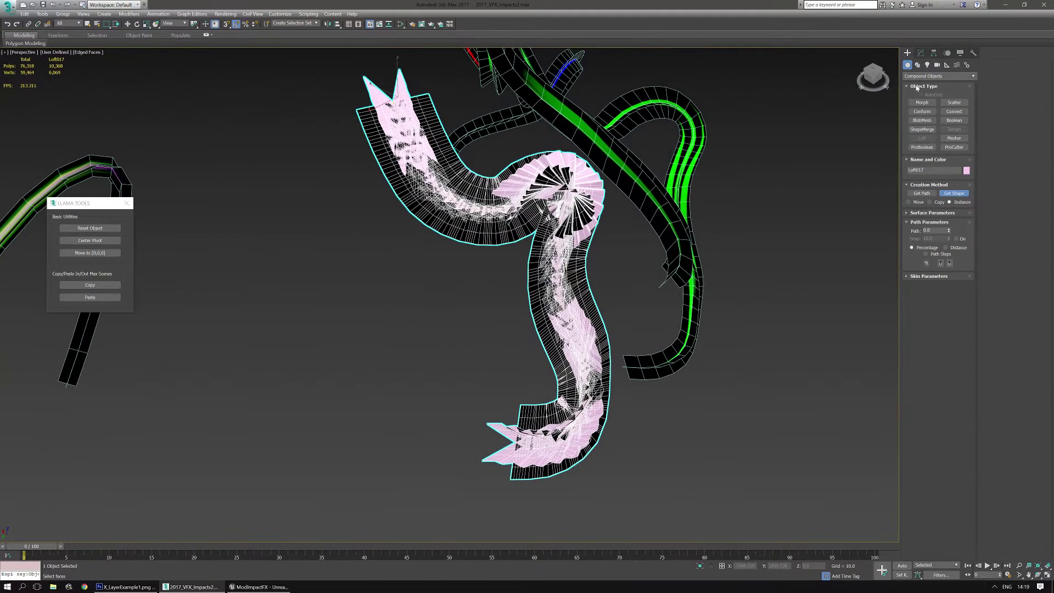
- Expand the loft's surface, skin and deformation parameters and turn on Apply Mapping
click(920, 53)
middle_drag(518, 315, 525, 328)
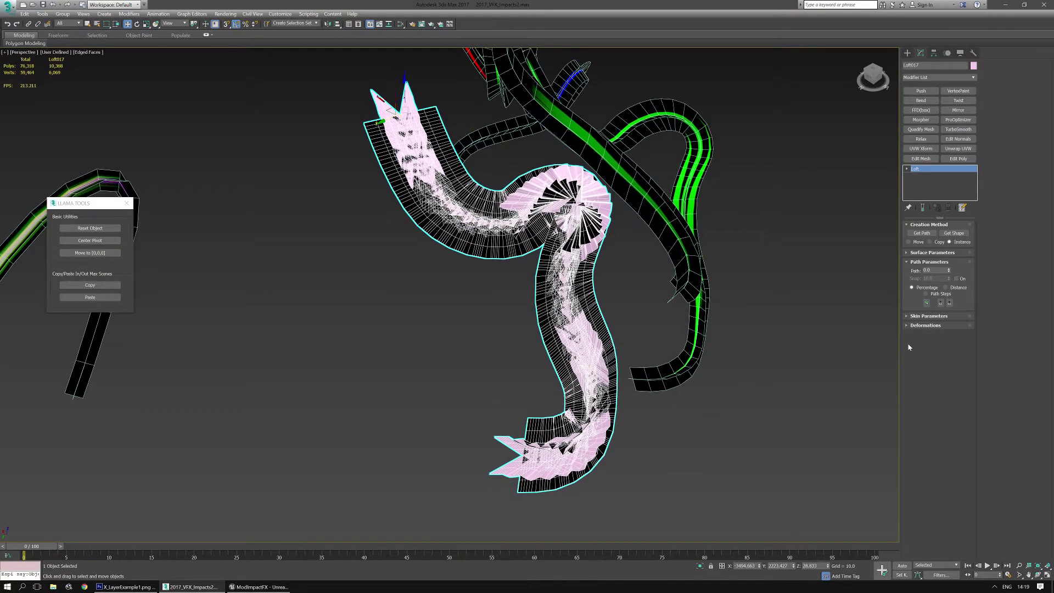
click(907, 326)
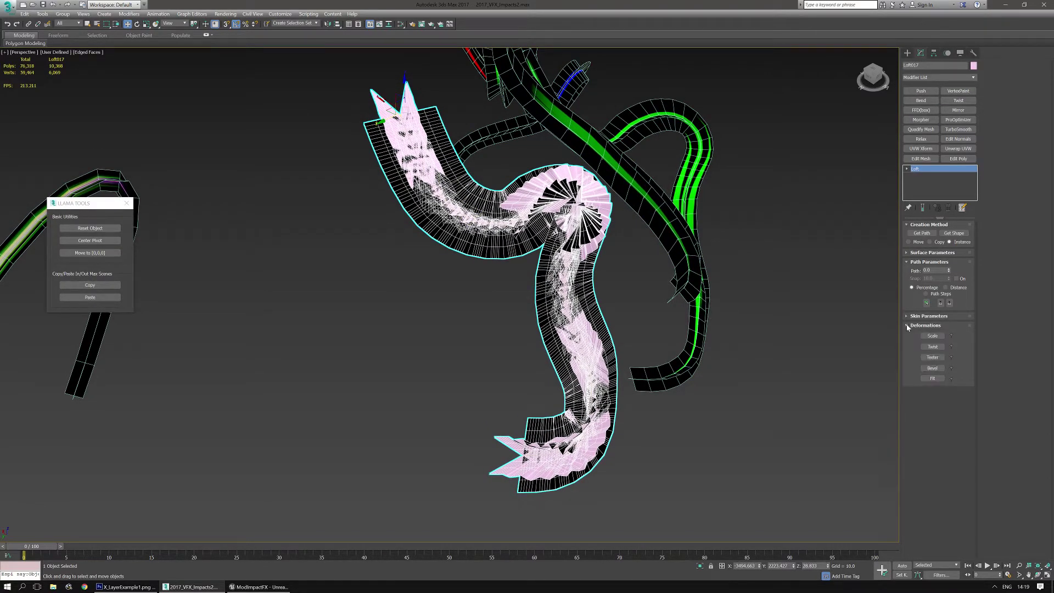
click(907, 317)
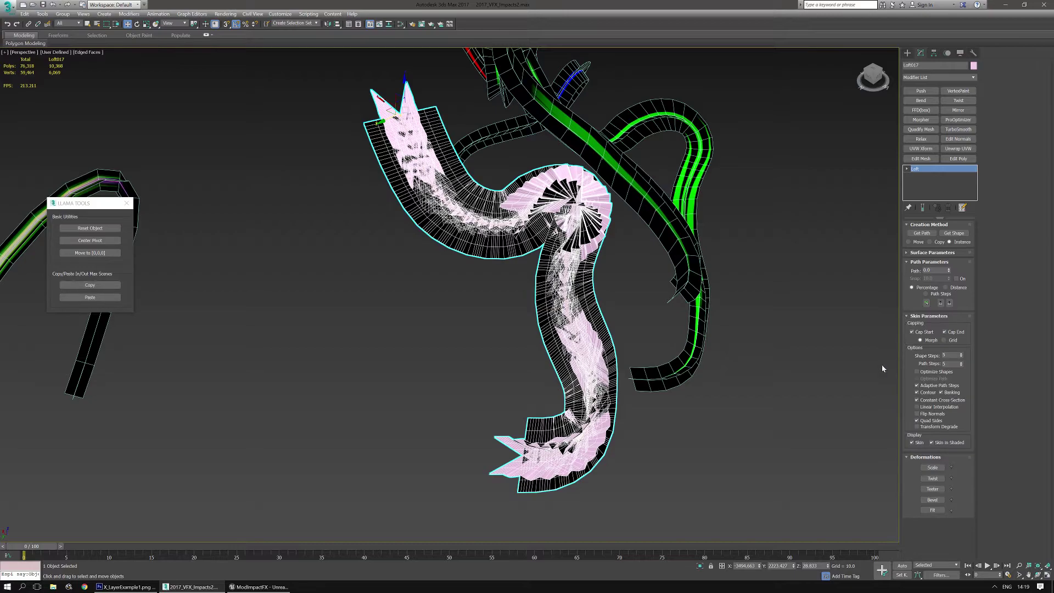
click(907, 253)
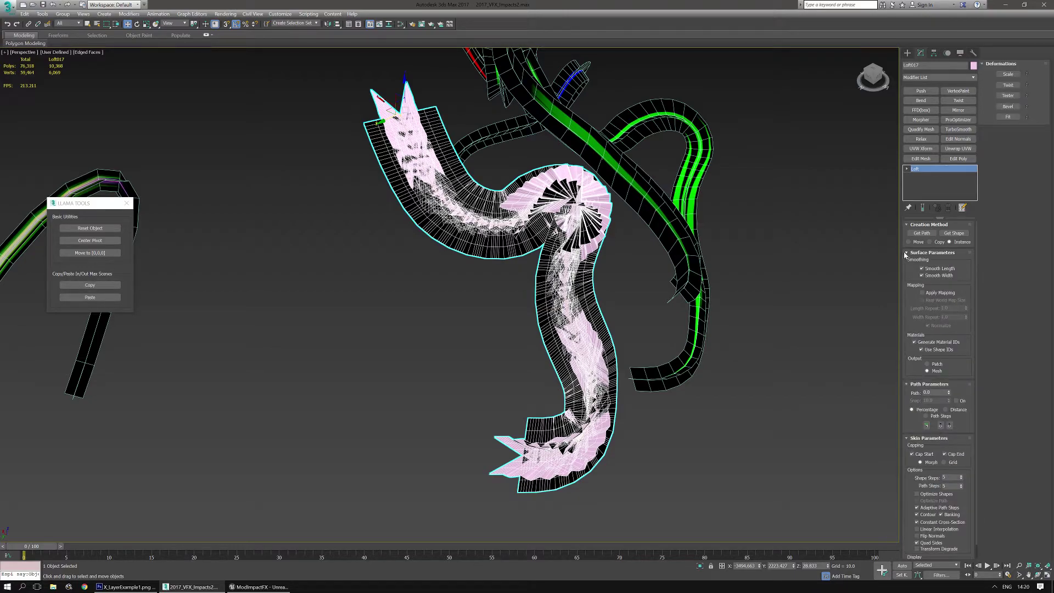
click(925, 294)
middle_drag(852, 345, 826, 293)
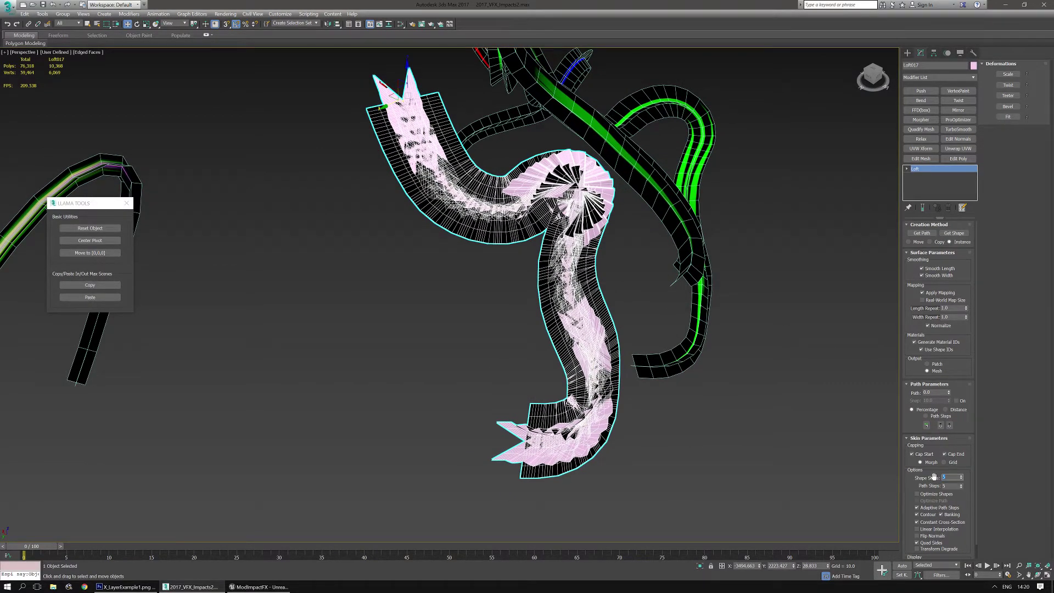
- Set the loft's shape steps and path steps to 1 and reduce both further to 0
text(1)
key(Tab)
text(1)
key(Return)
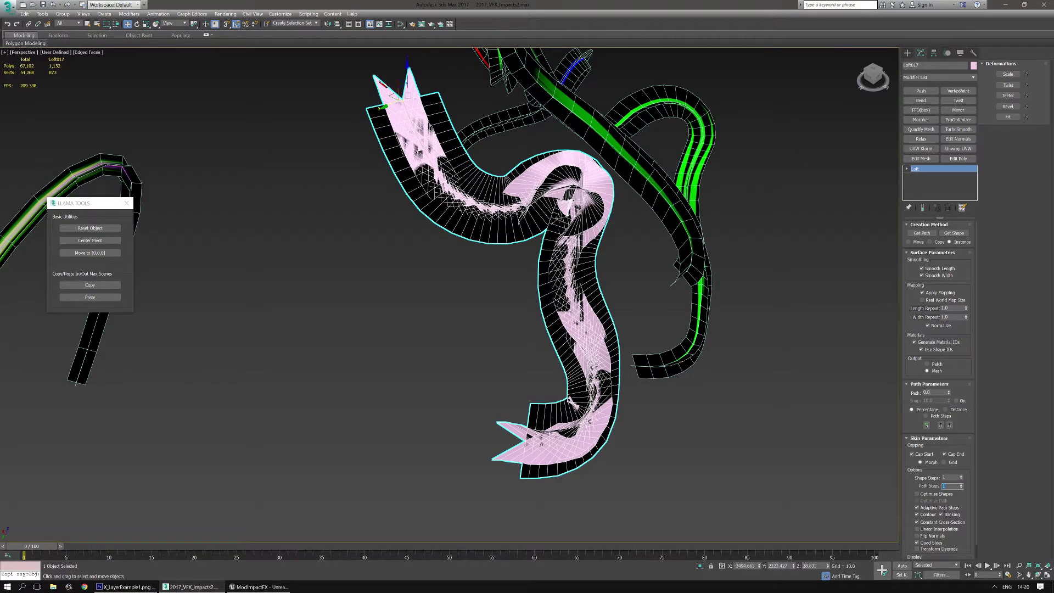
click(961, 480)
click(961, 488)
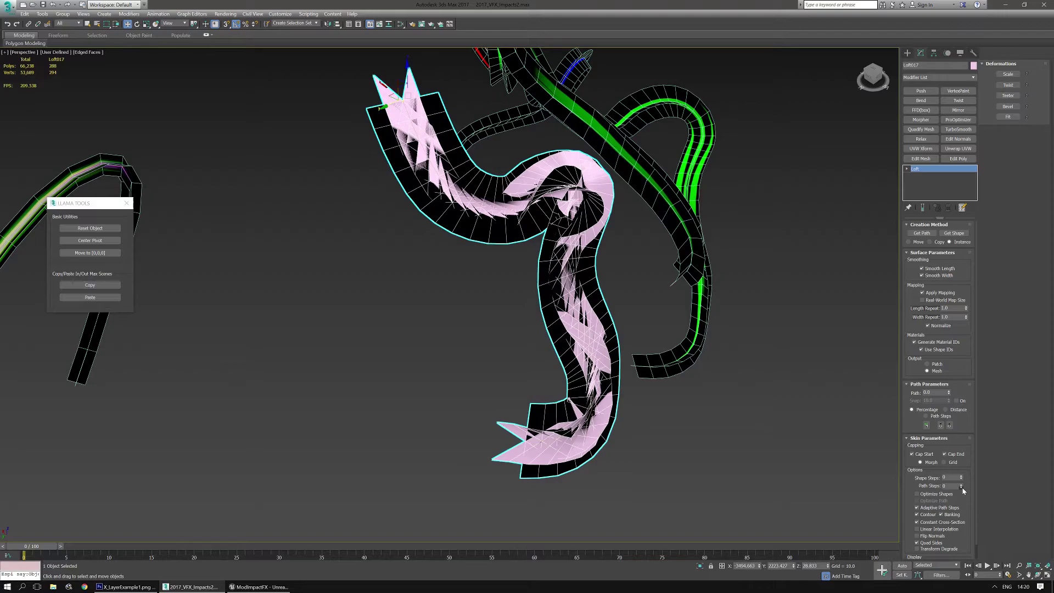
alt+middle_drag(764, 437, 687, 417)
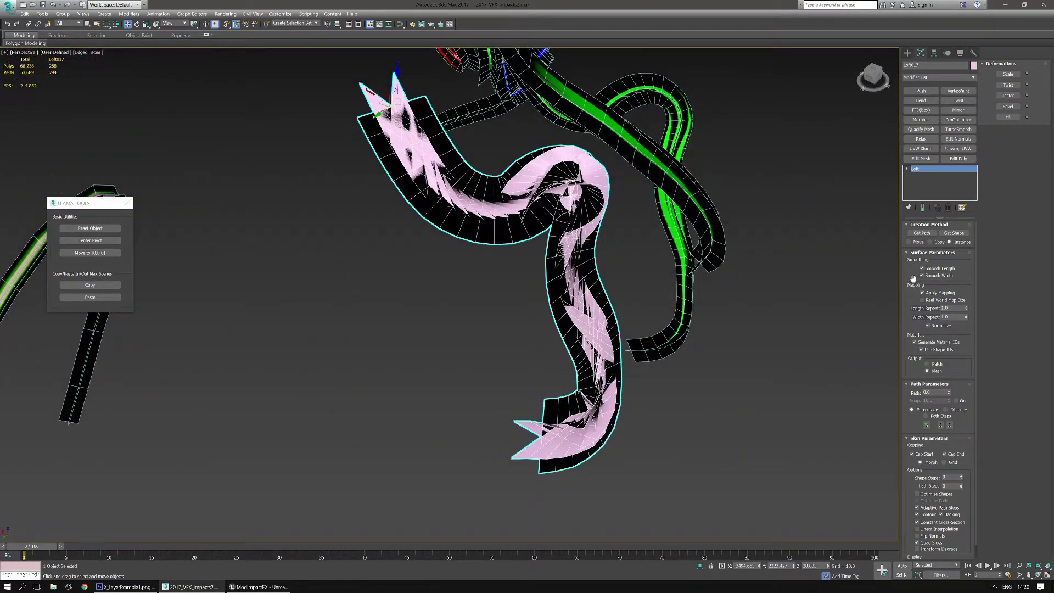
- Enter the loft's Shape sub-object level, select the cross-section at the start of the path and activate rotation for it
click(907, 169)
click(920, 176)
middle_drag(324, 241, 342, 248)
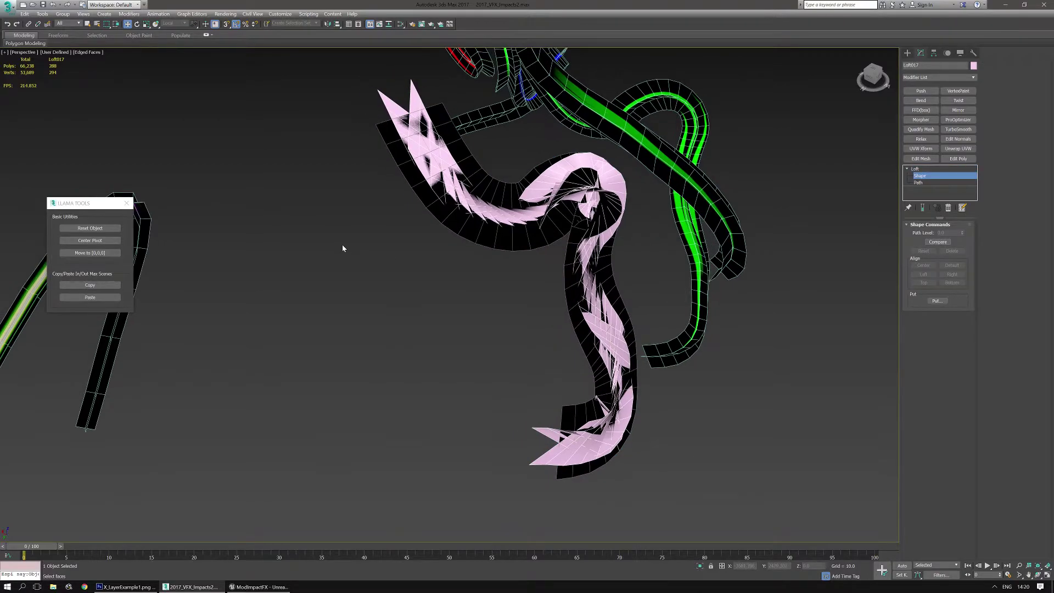
drag(404, 140, 556, 239)
middle_drag(354, 213, 478, 281)
key(r)
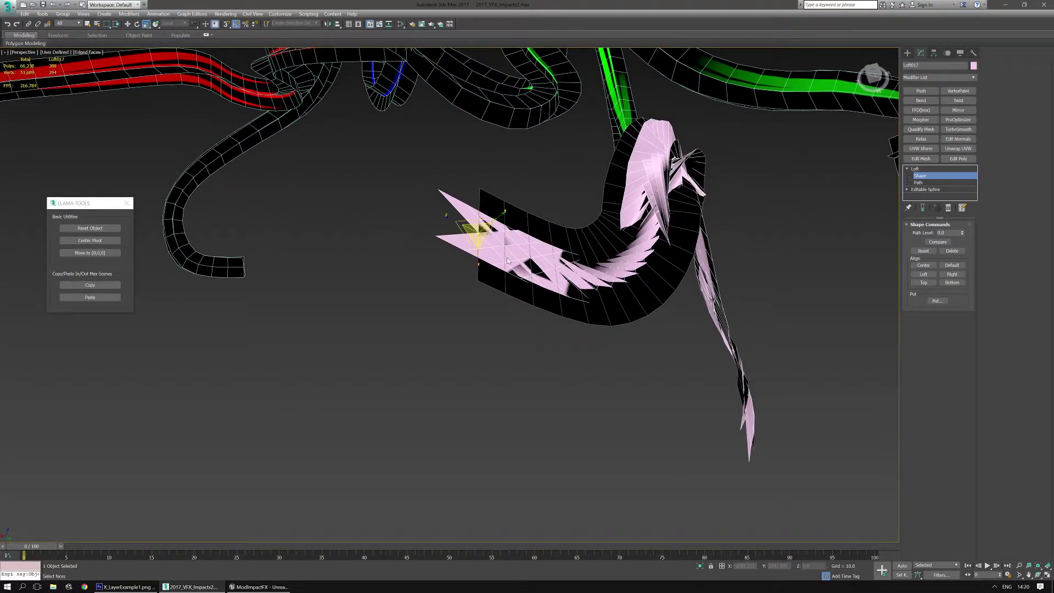
key(e)
alt+middle_drag(492, 220, 580, 288)
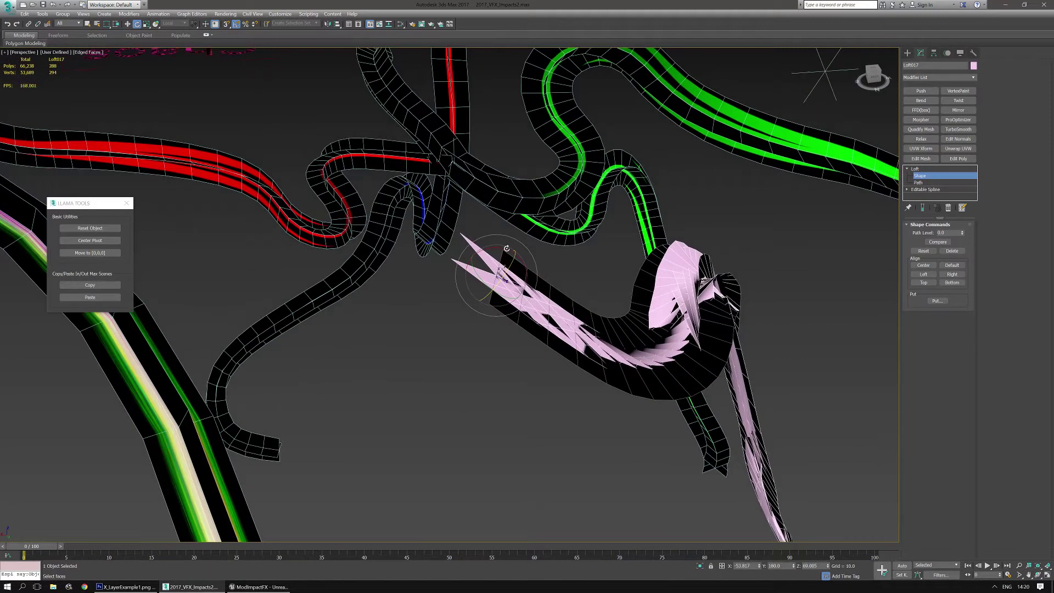